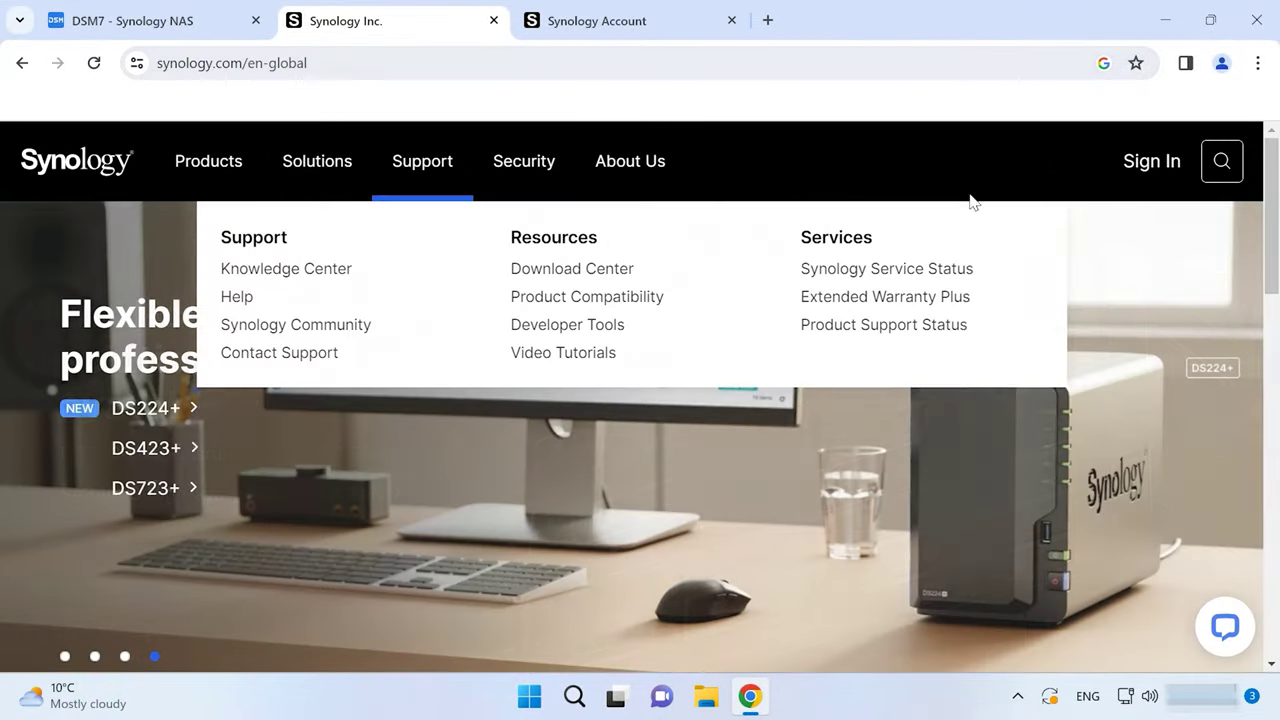
Go from the Synology Account sign-in page to the new-account registration form and scroll through it.
{"action": "left_click", "coordinate": [1165, 180]}
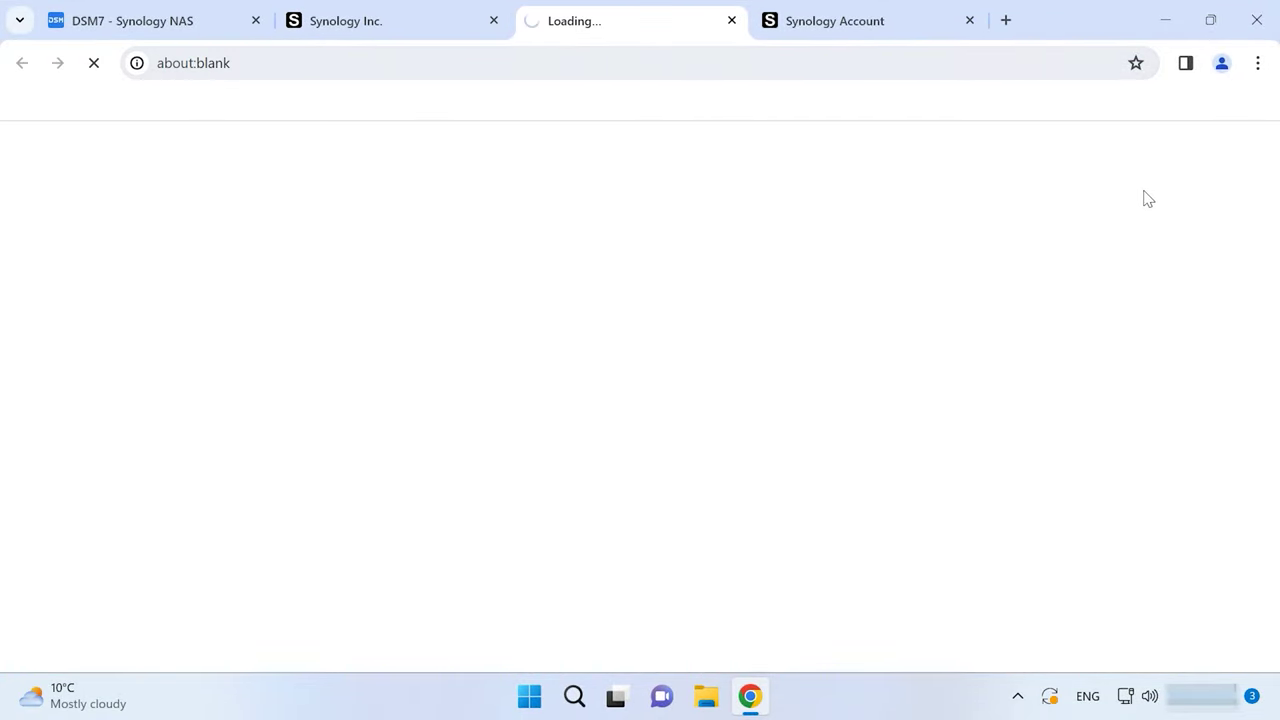
{"action": "scroll", "coordinate": [533, 440], "scroll_direction": "down", "scroll_amount": 2}
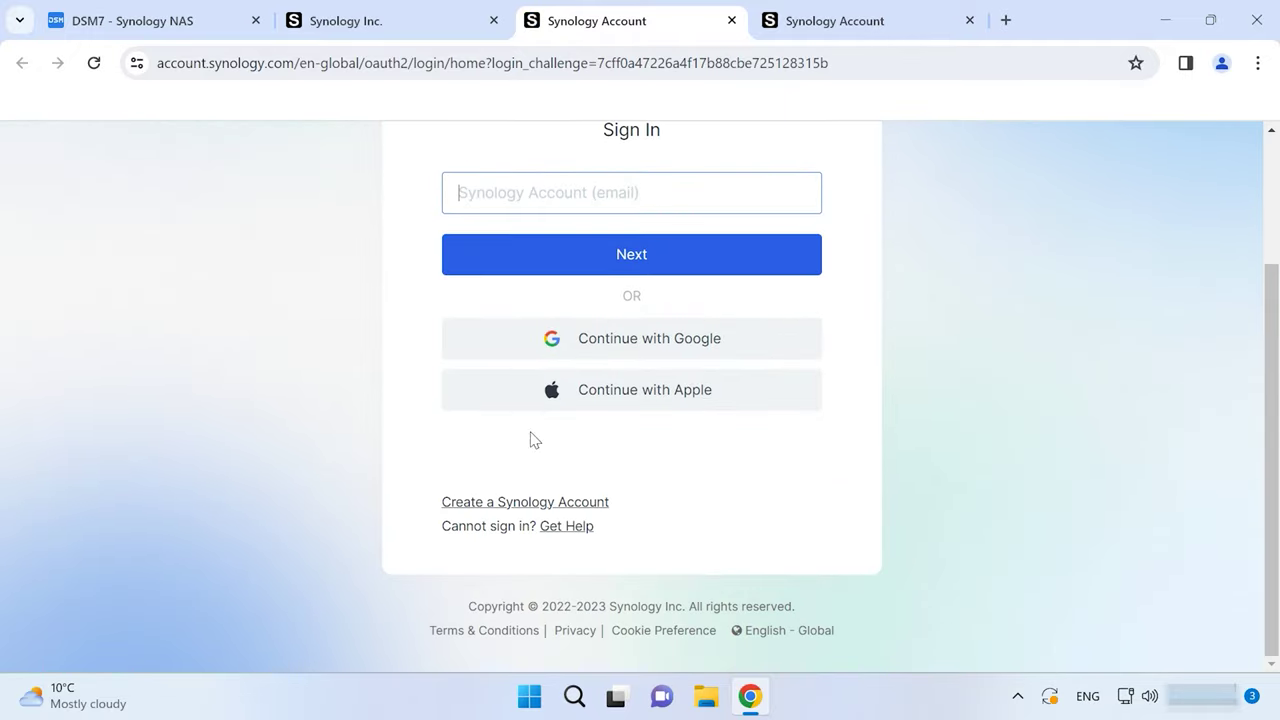
{"action": "left_click", "coordinate": [536, 506]}
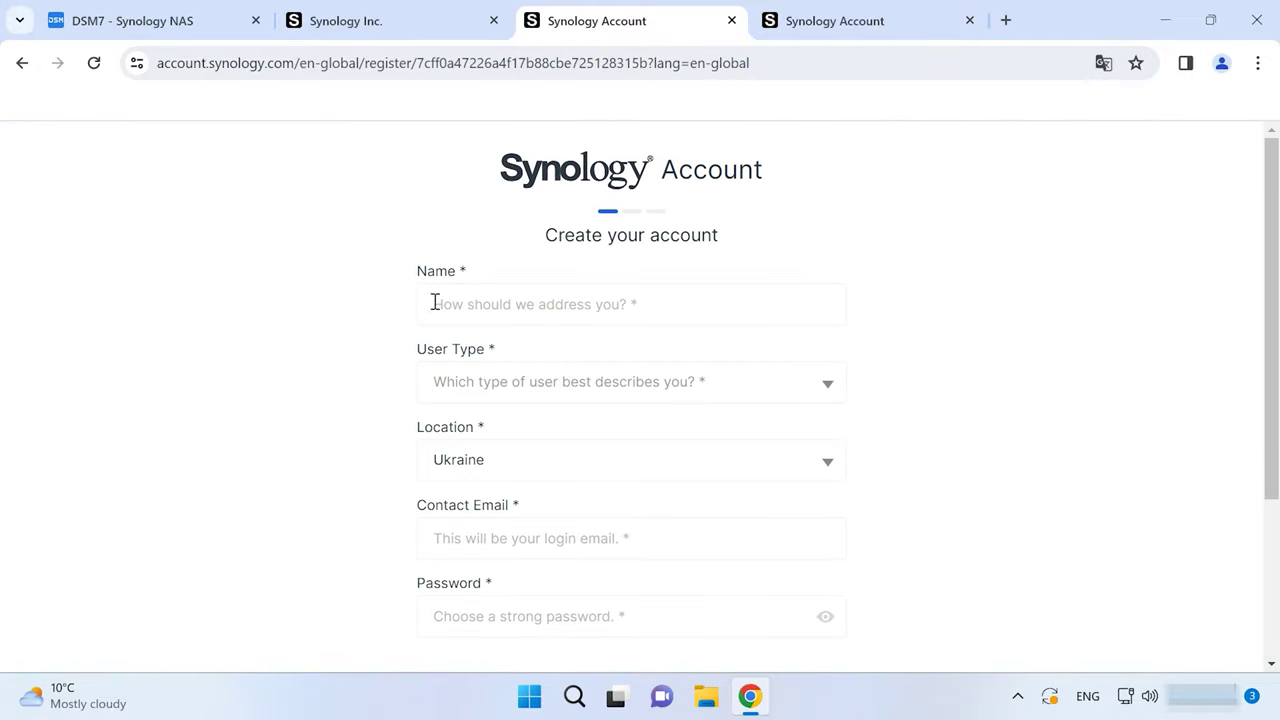
{"action": "scroll", "coordinate": [482, 360], "scroll_direction": "down", "scroll_amount": 3}
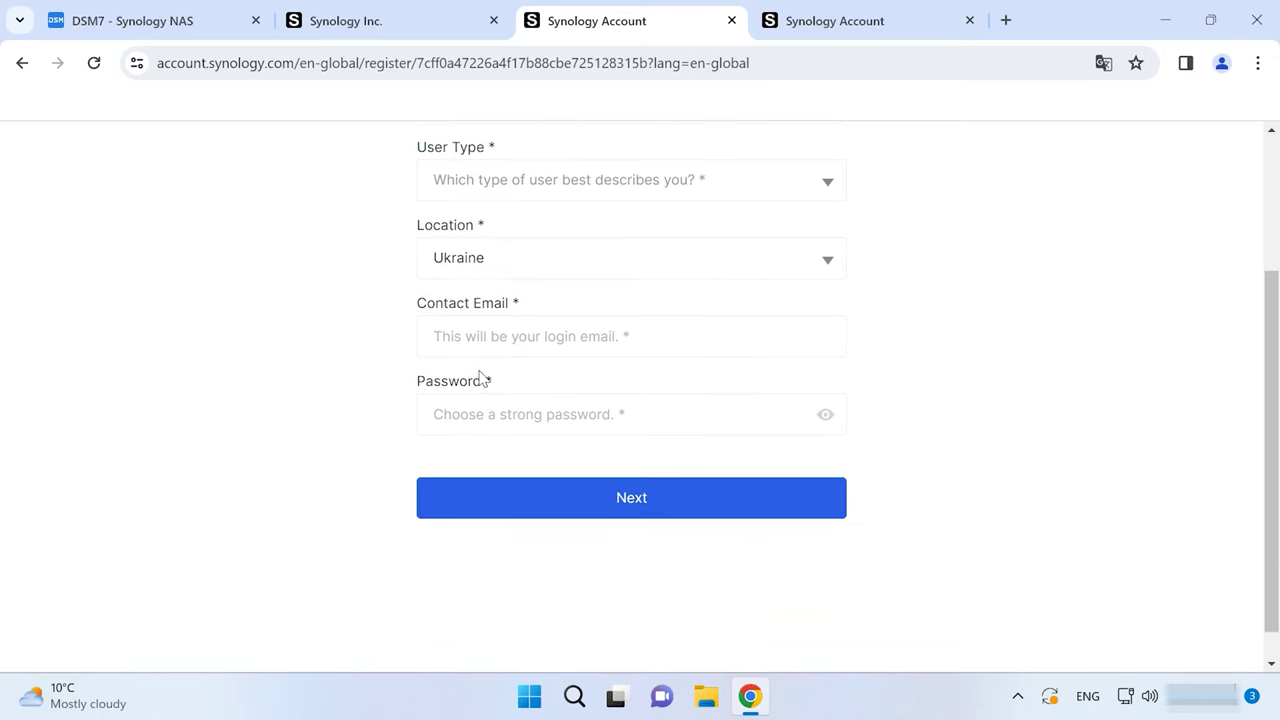
{"action": "scroll", "coordinate": [480, 371], "scroll_direction": "up", "scroll_amount": 3}
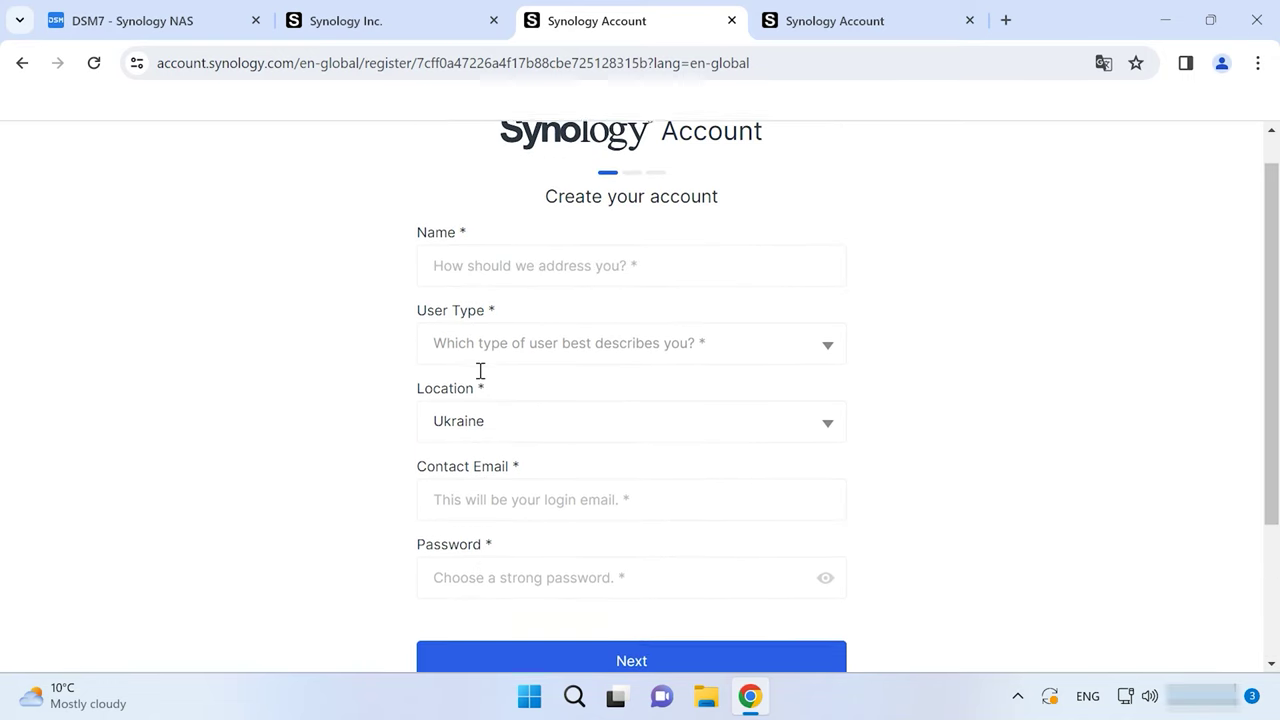
{"action": "scroll", "coordinate": [480, 378], "scroll_direction": "down", "scroll_amount": 1}
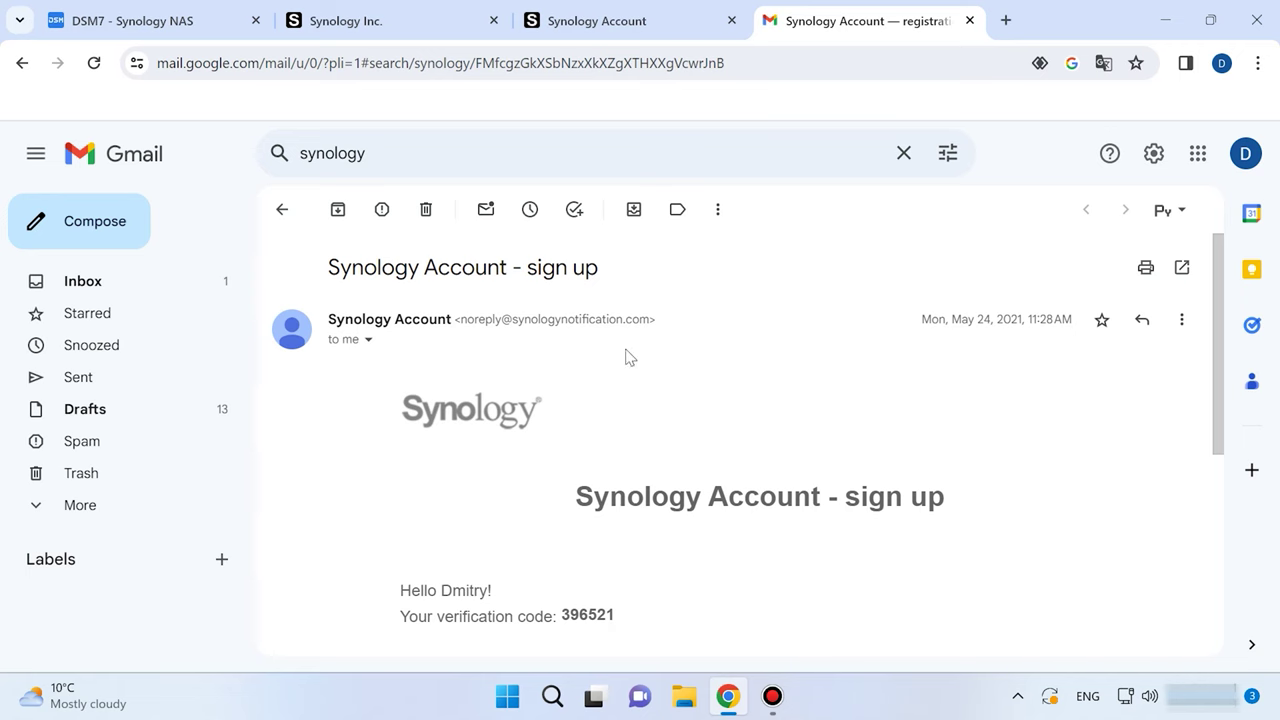
{"action": "scroll", "coordinate": [843, 394], "scroll_direction": "down", "scroll_amount": 3}
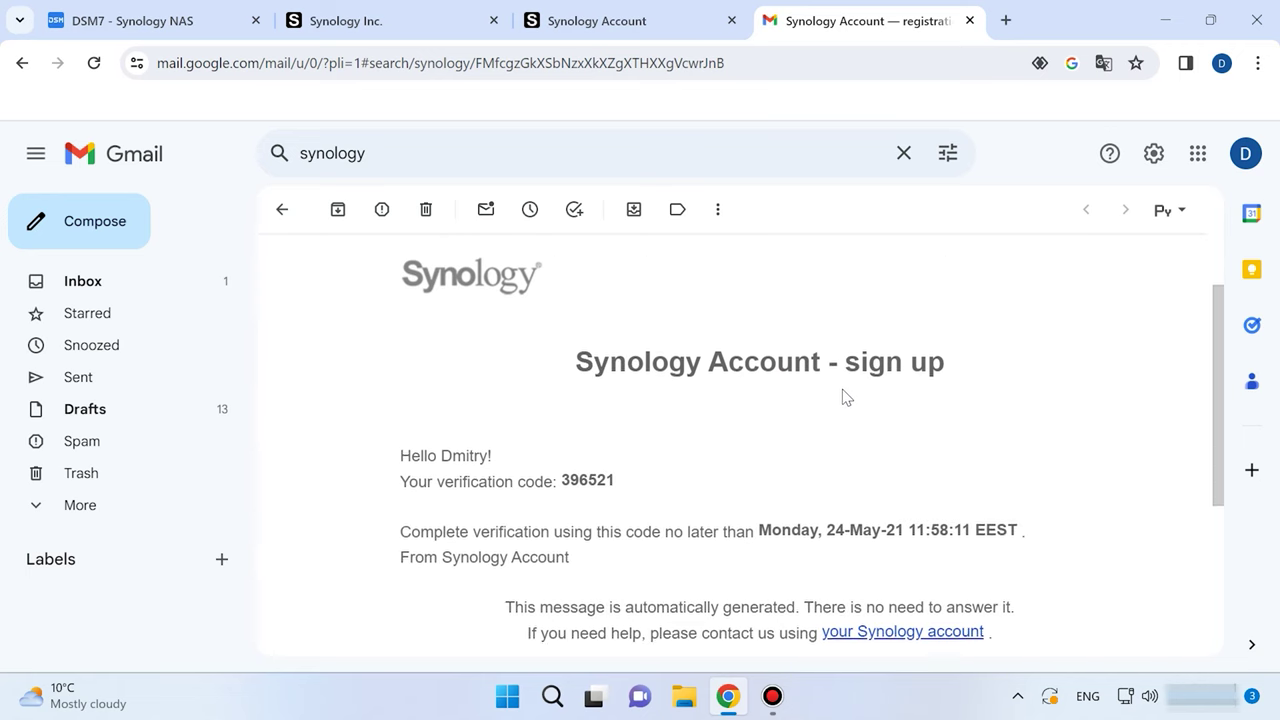
{"action": "scroll", "coordinate": [843, 394], "scroll_direction": "down", "scroll_amount": 1}
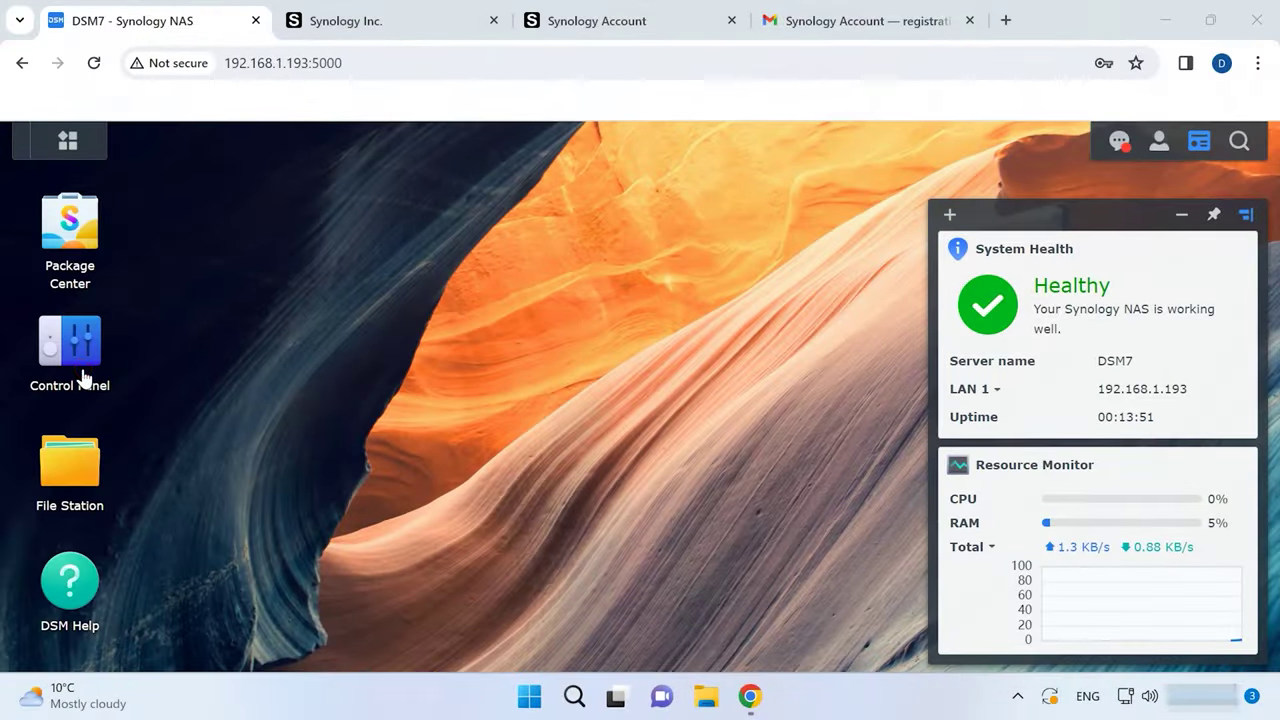
Download a .dss configuration backup from Control Panel's Update & Restore settings.
{"action": "left_click", "coordinate": [84, 377]}
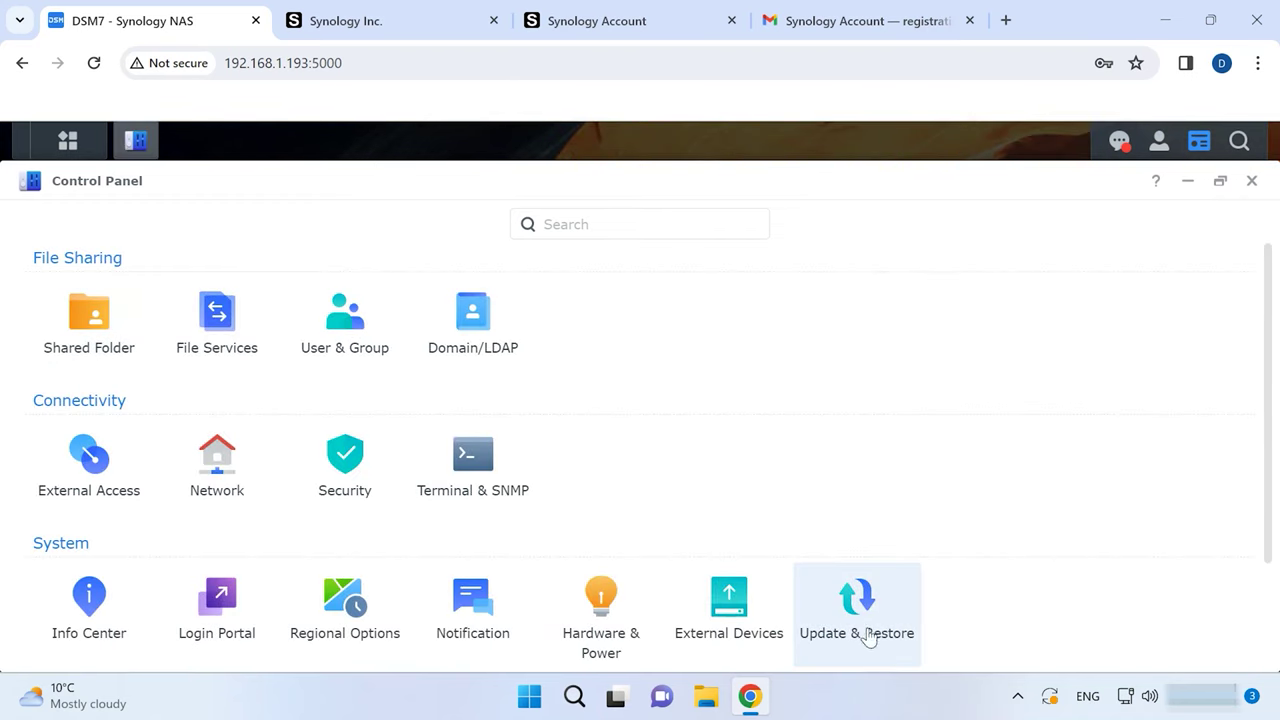
{"action": "left_click", "coordinate": [876, 652]}
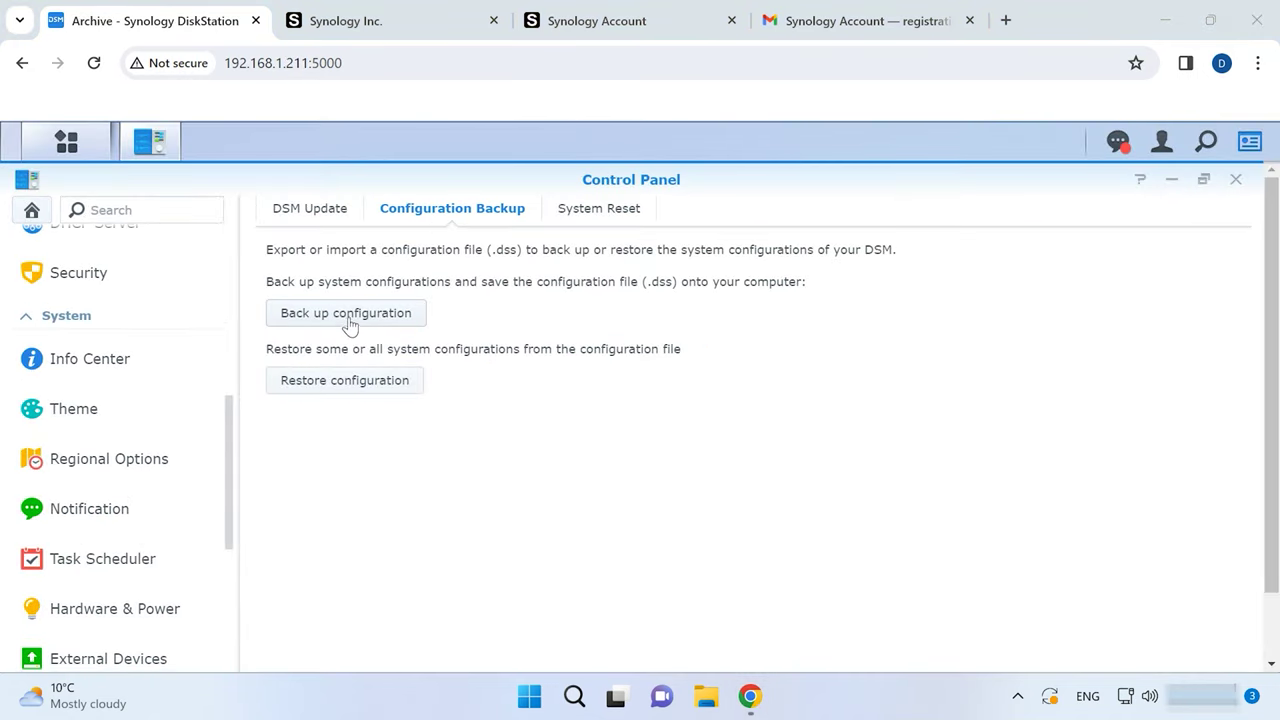
{"action": "left_click", "coordinate": [350, 324]}
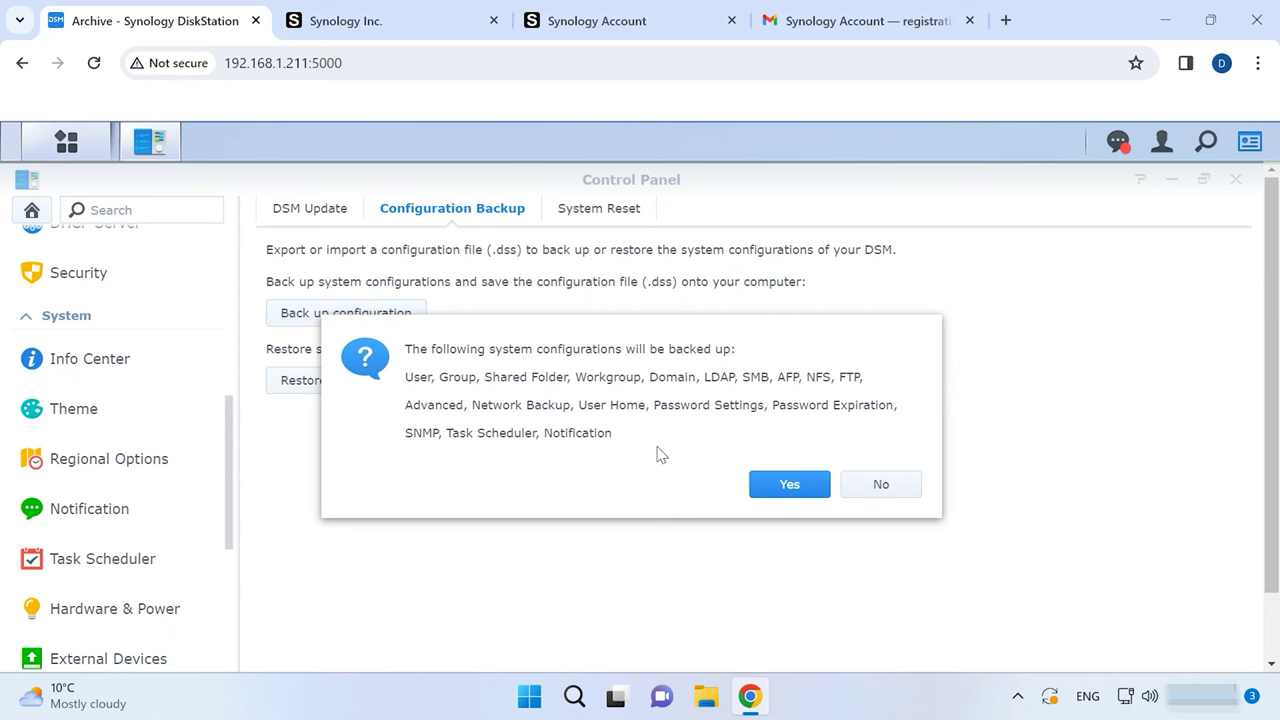
{"action": "left_click", "coordinate": [790, 486]}
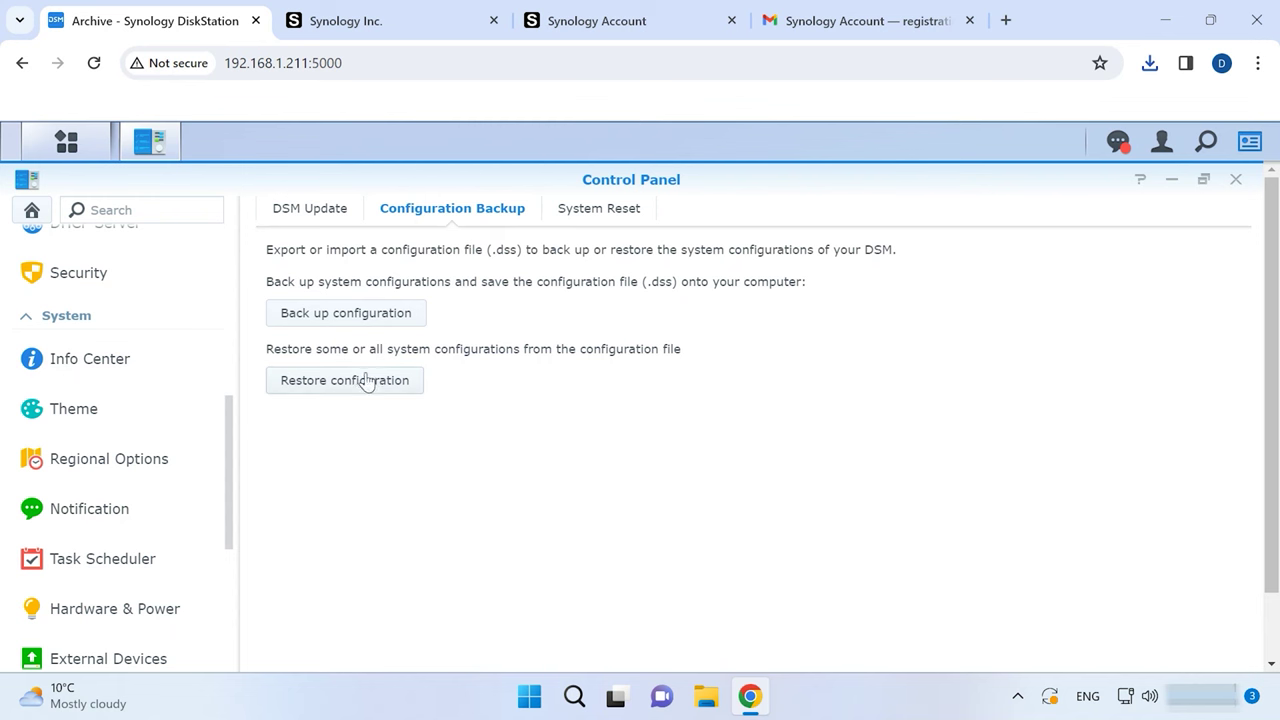
Restore the system configuration from Archive_20231115.dss in the Downloads folder.
{"action": "left_click", "coordinate": [359, 385]}
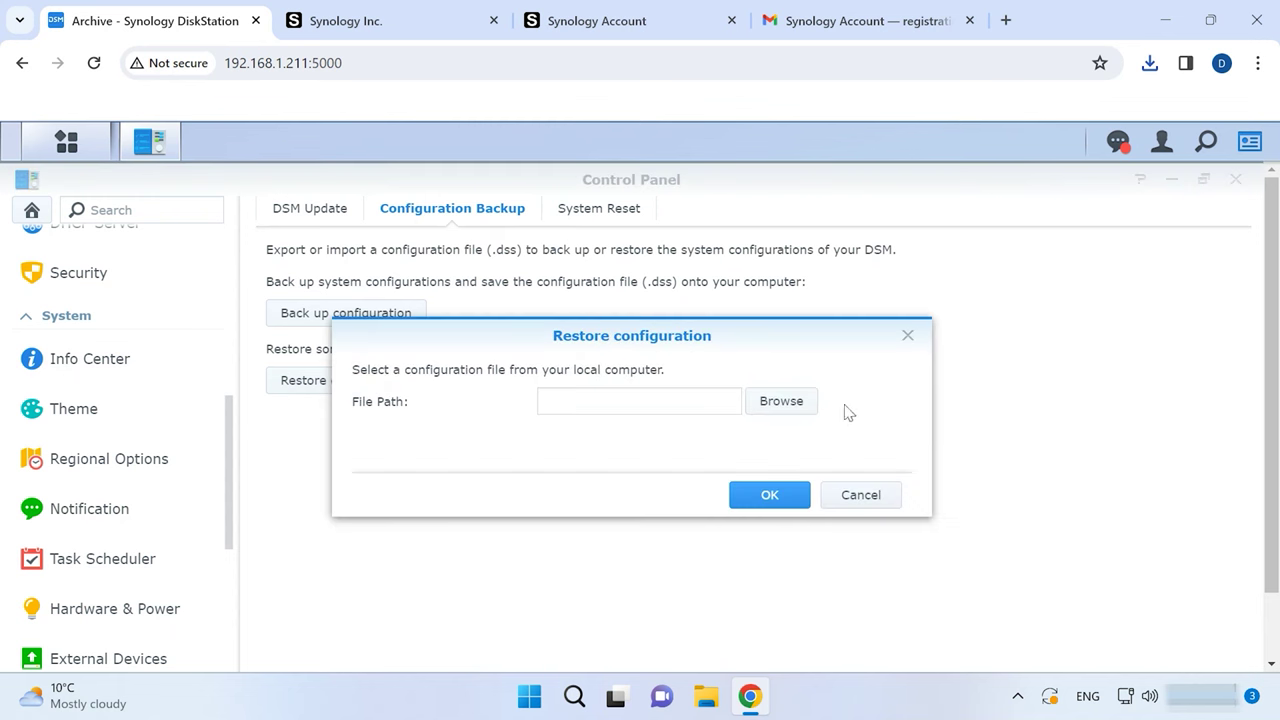
{"action": "left_click", "coordinate": [786, 410]}
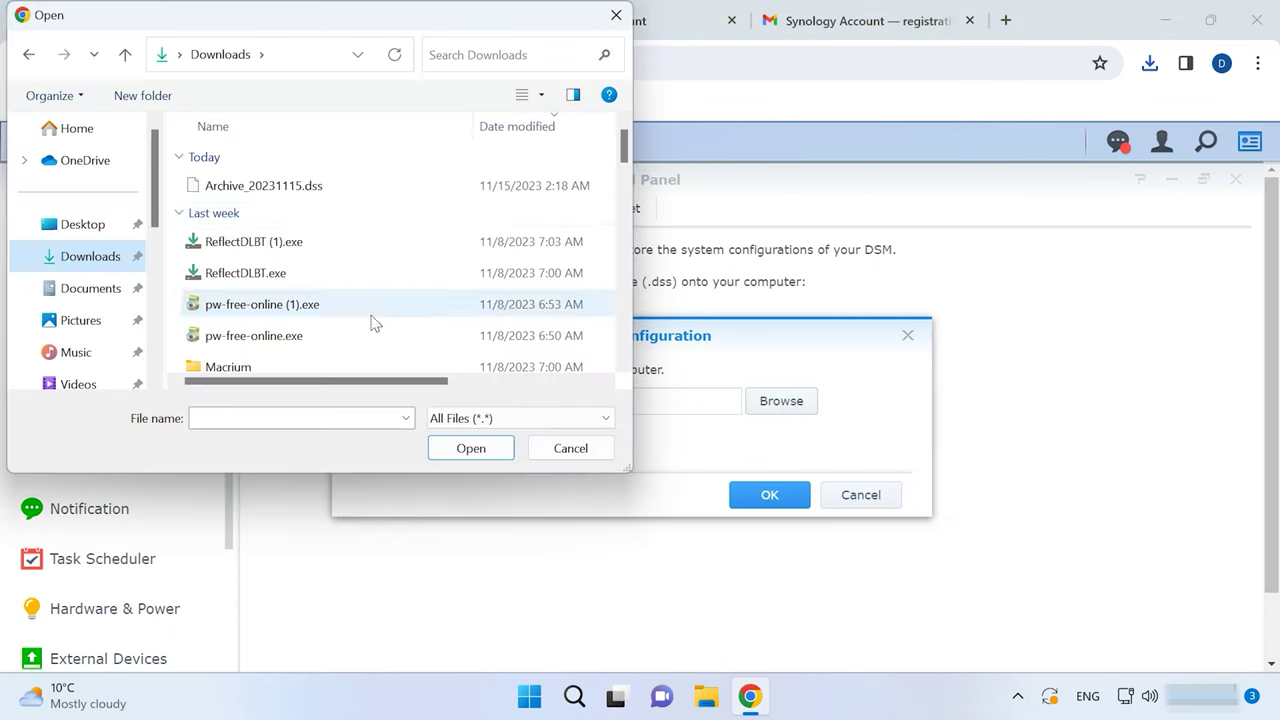
{"action": "left_click", "coordinate": [286, 197]}
{"action": "left_click", "coordinate": [474, 449]}
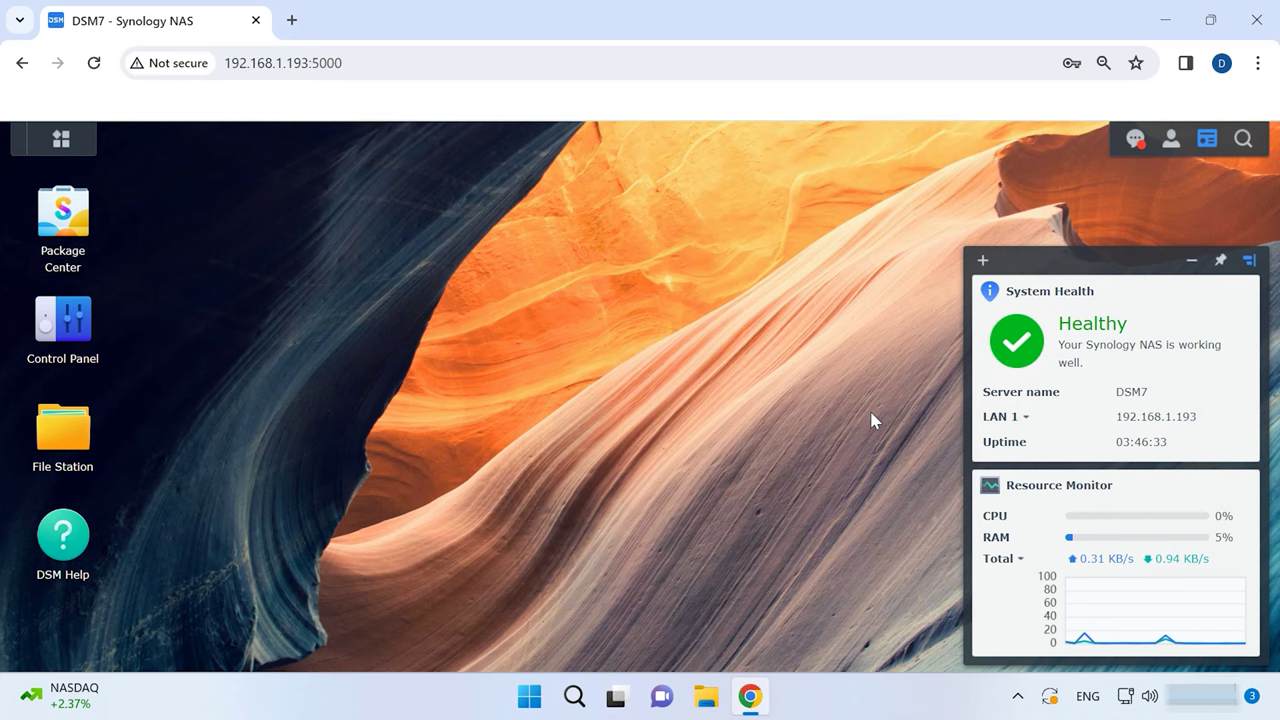
Search Package Center for 'hyper backup' and open the installed Hyper Backup package page.
{"action": "left_click", "coordinate": [73, 264]}
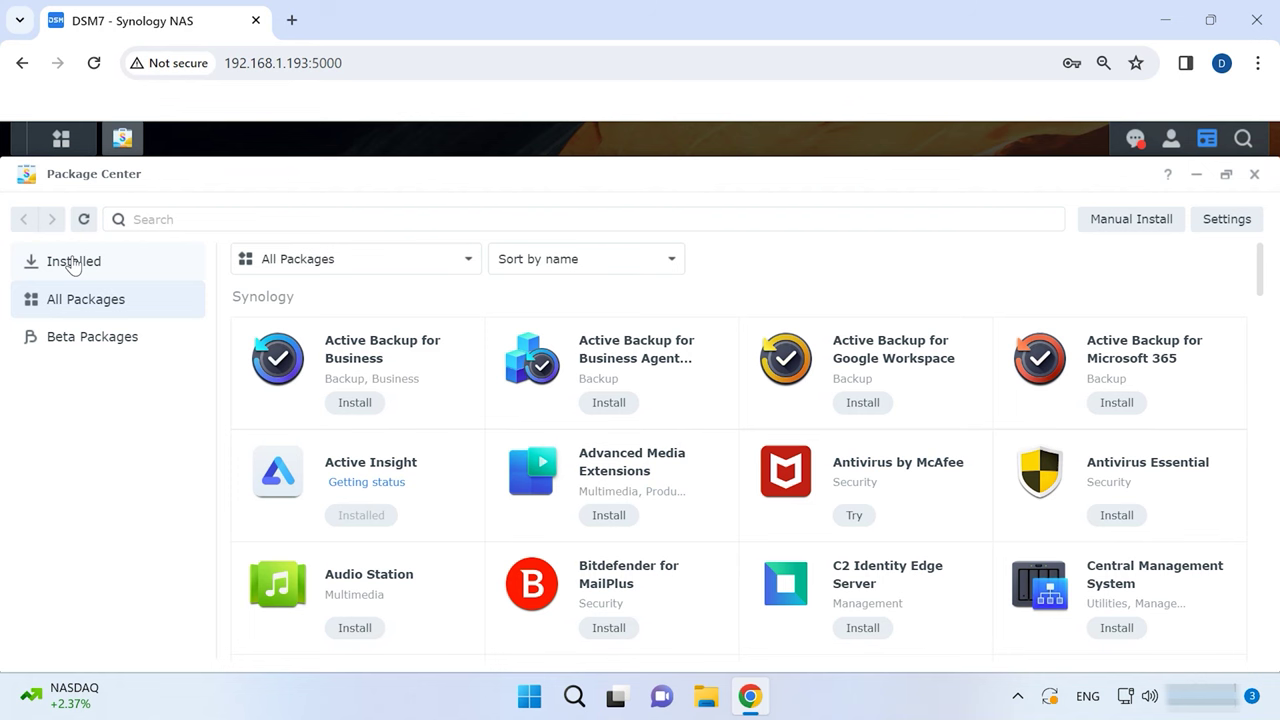
{"action": "left_click", "coordinate": [341, 221]}
{"action": "type", "text": "hyper backu"}
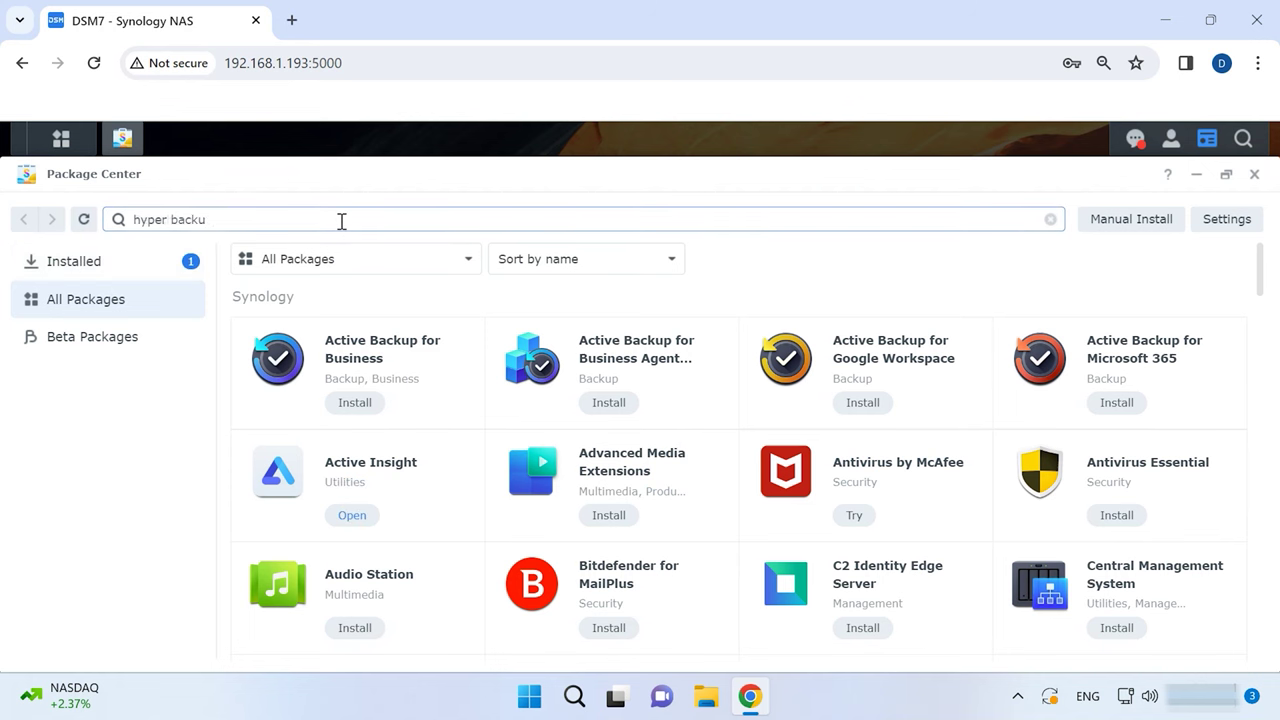
{"action": "type", "text": "p"}
{"action": "key", "text": "Return"}
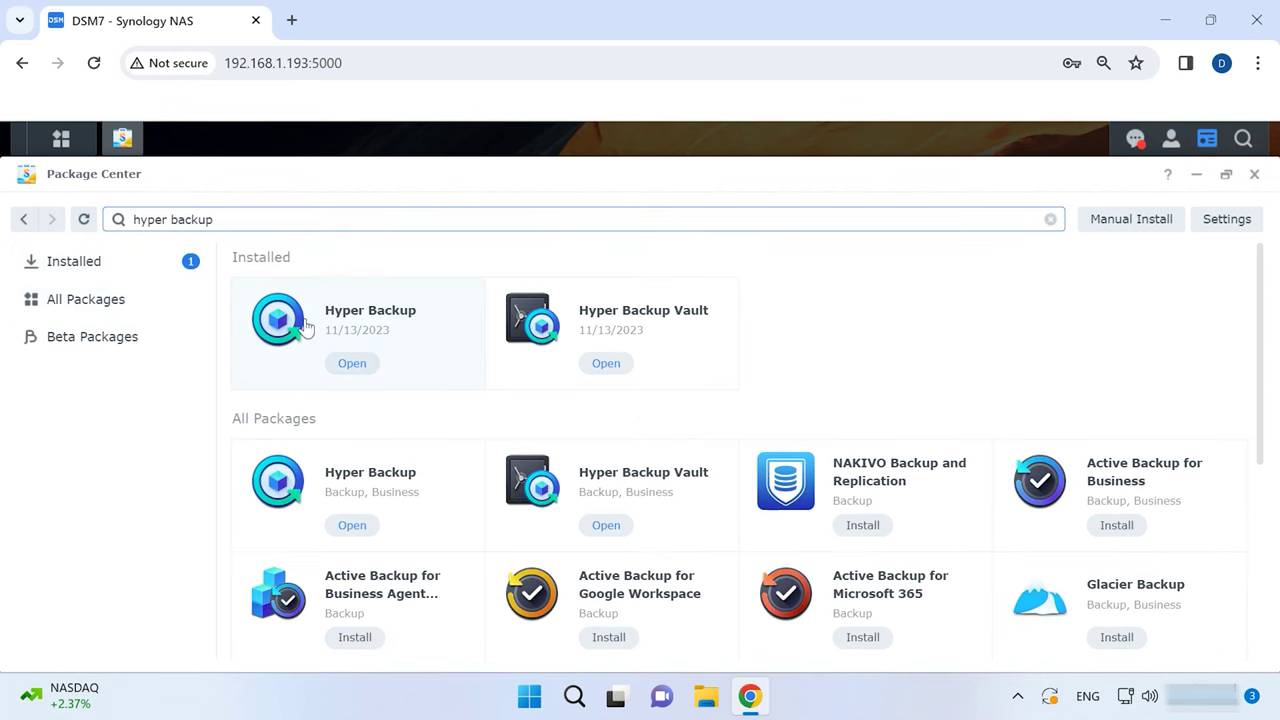
{"action": "left_click", "coordinate": [423, 320]}
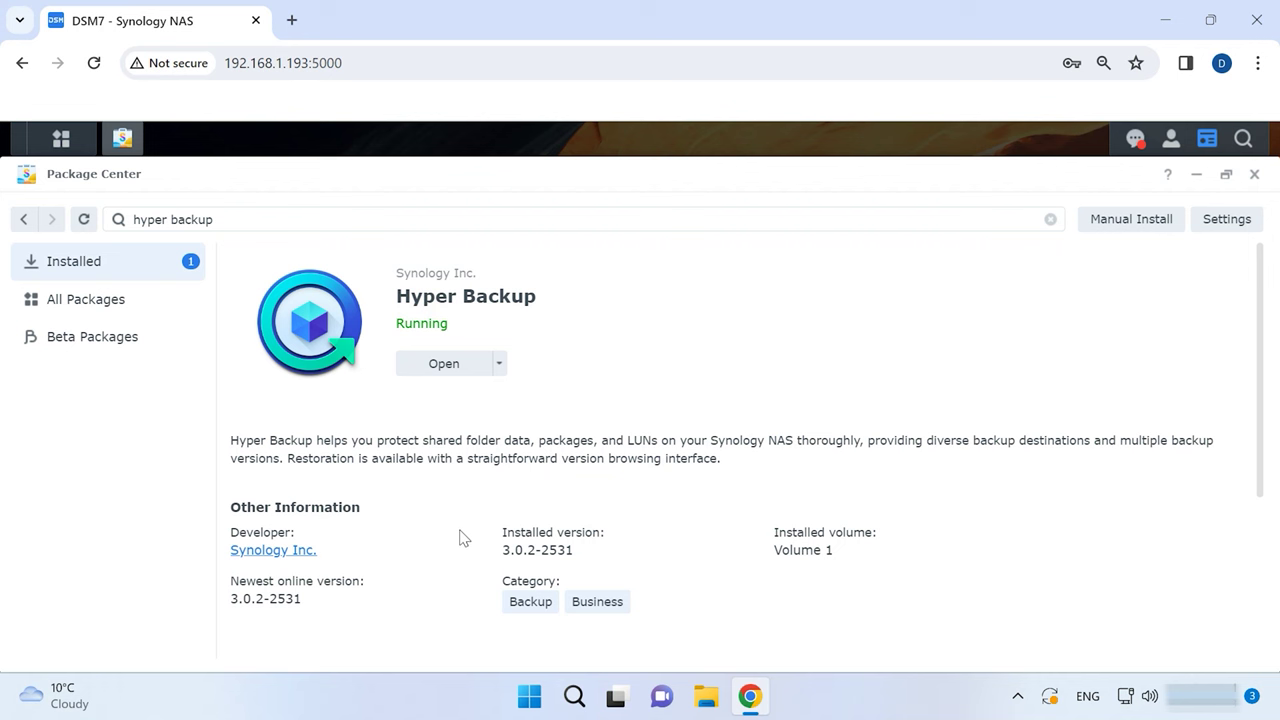
Launch Hyper Backup, dismiss the Backup Wizard, and bring up the new-task options.
{"action": "left_click", "coordinate": [443, 364]}
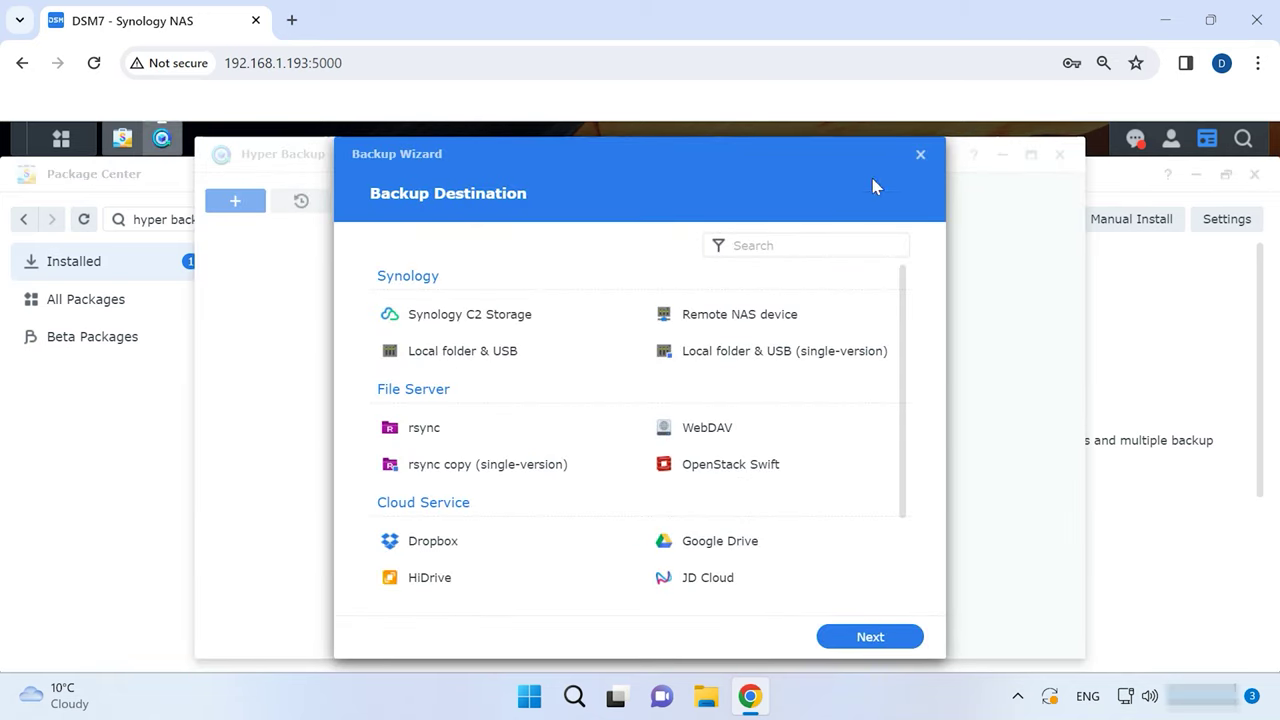
{"action": "left_click", "coordinate": [920, 155]}
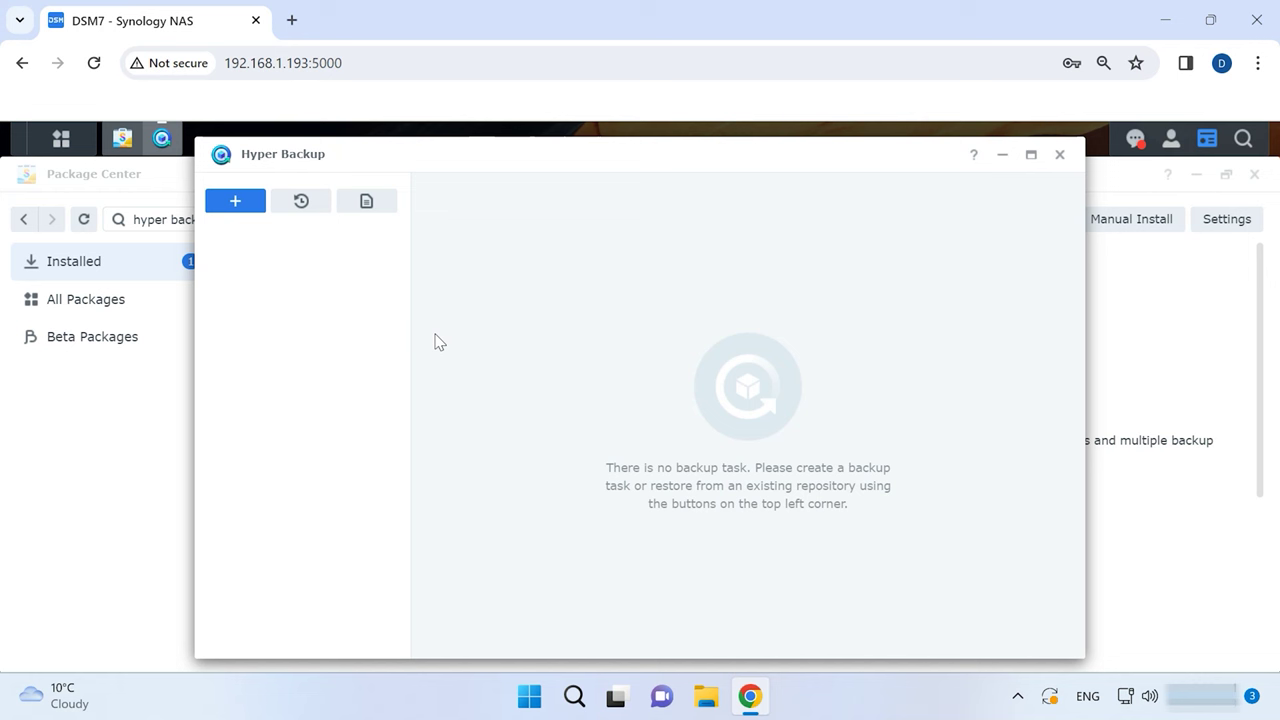
{"action": "left_click", "coordinate": [236, 204]}
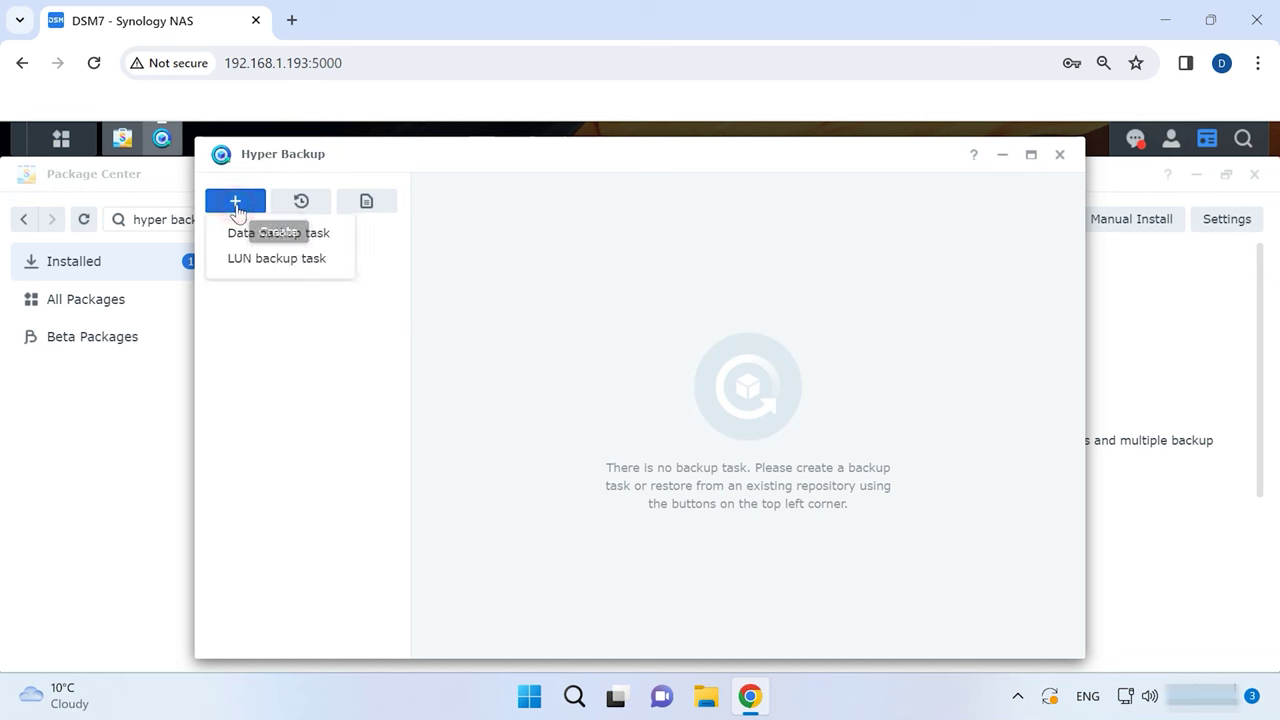
Choose Data backup task to start the Backup Wizard.
{"action": "left_click", "coordinate": [286, 240]}
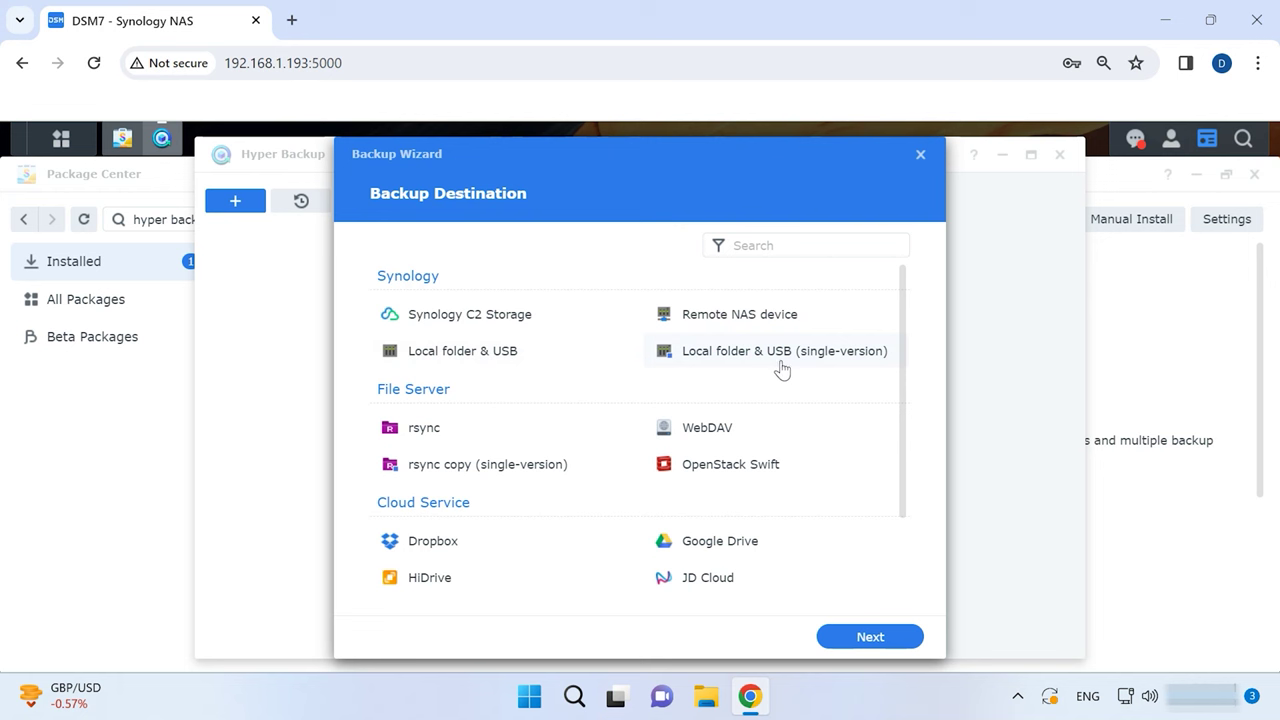
Choose Synology C2 Storage, sign in with Google, start the free trial and allow Hyper Backup access.
{"action": "left_click", "coordinate": [472, 328]}
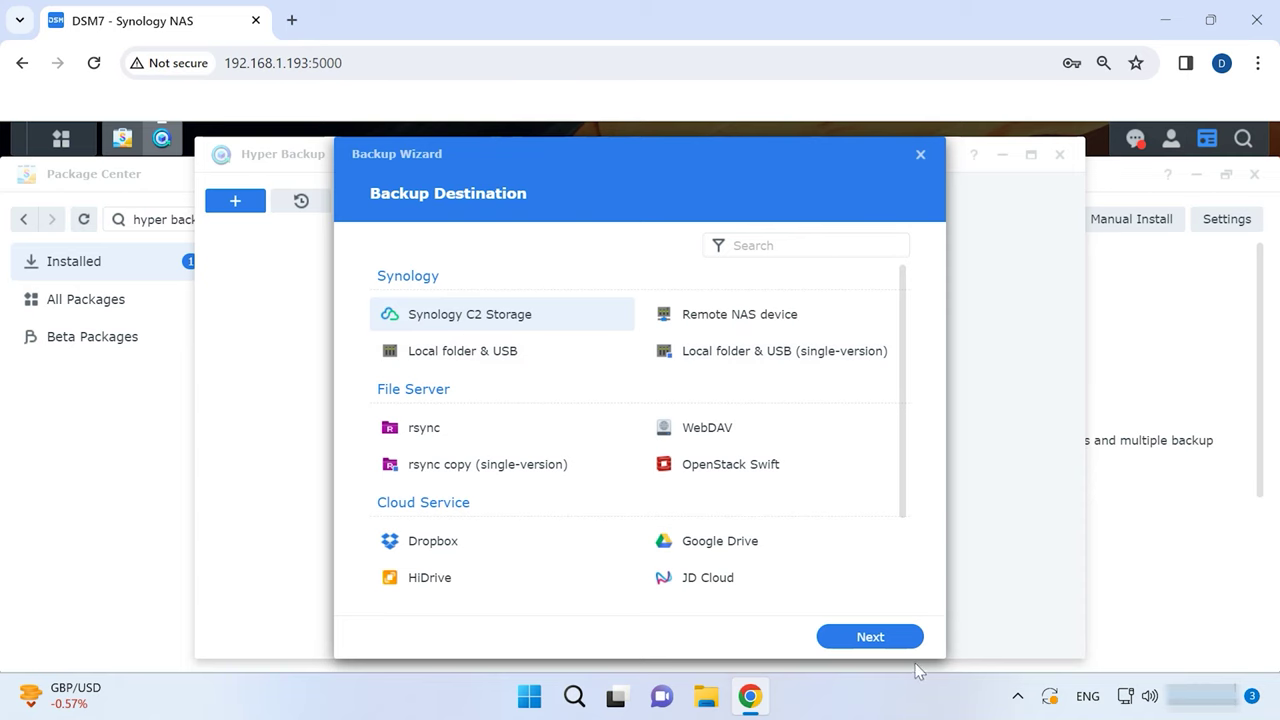
{"action": "left_click", "coordinate": [900, 640]}
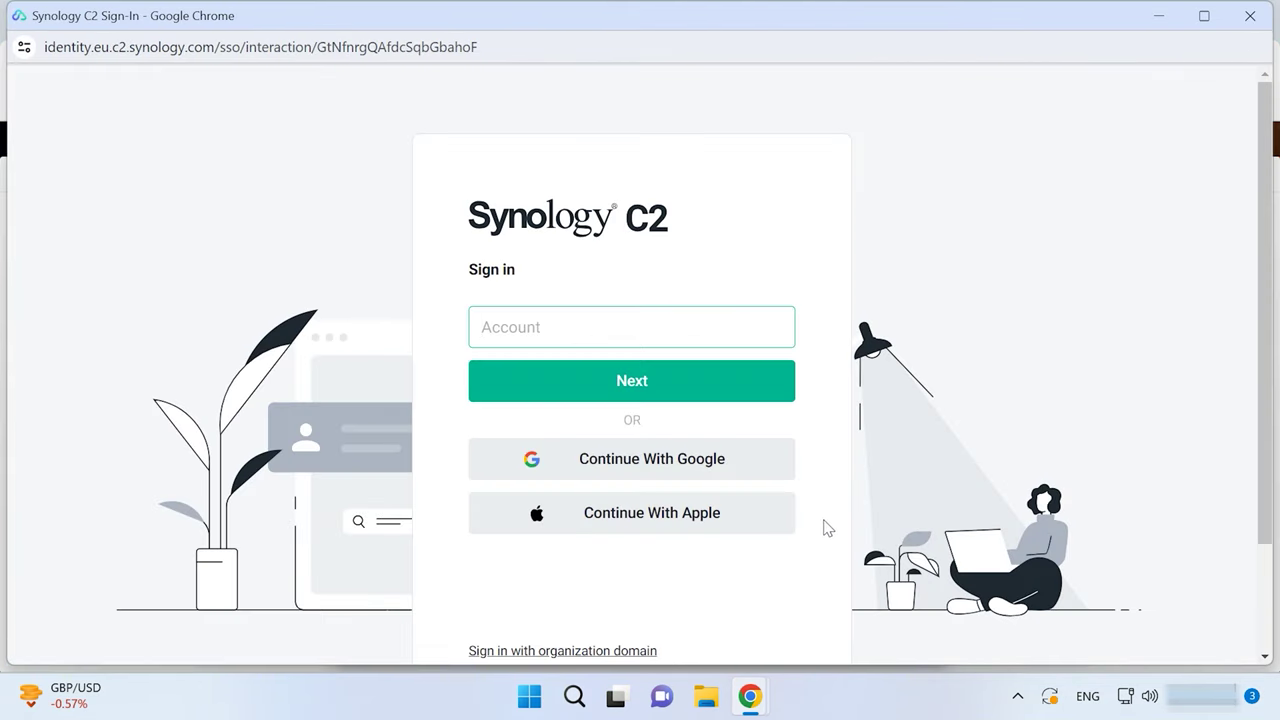
{"action": "left_click", "coordinate": [664, 463]}
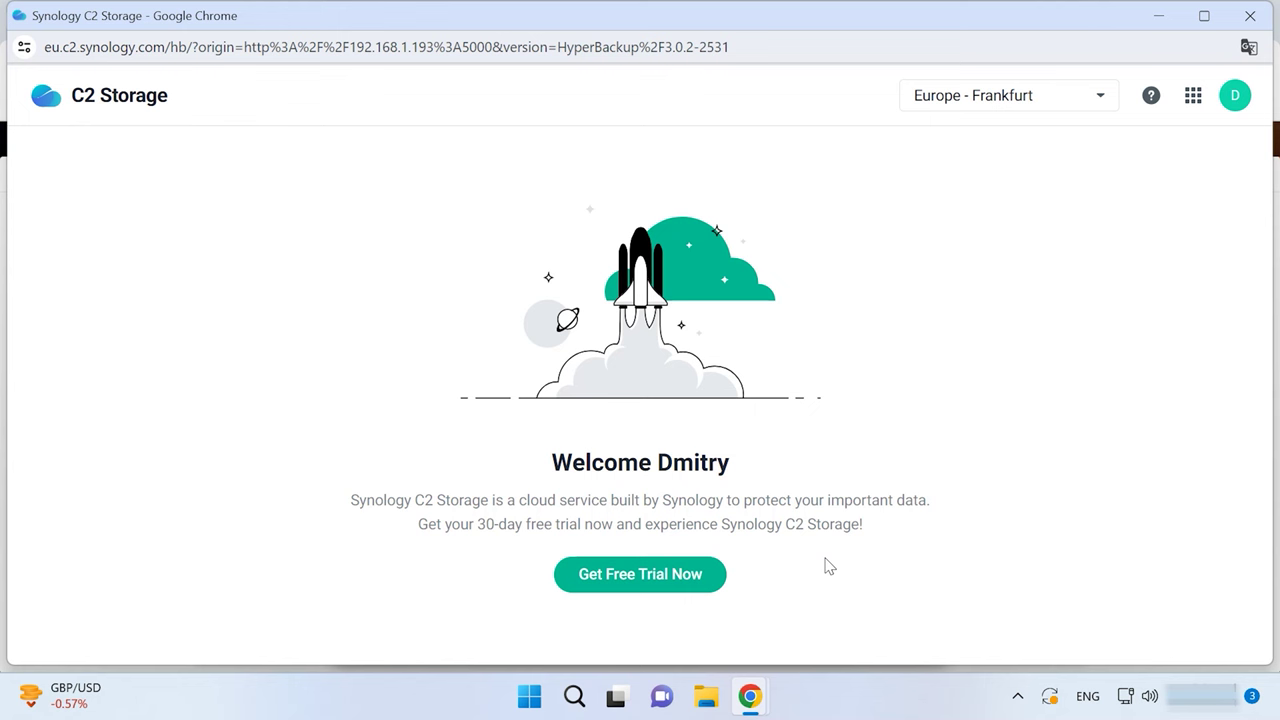
{"action": "left_click", "coordinate": [642, 589]}
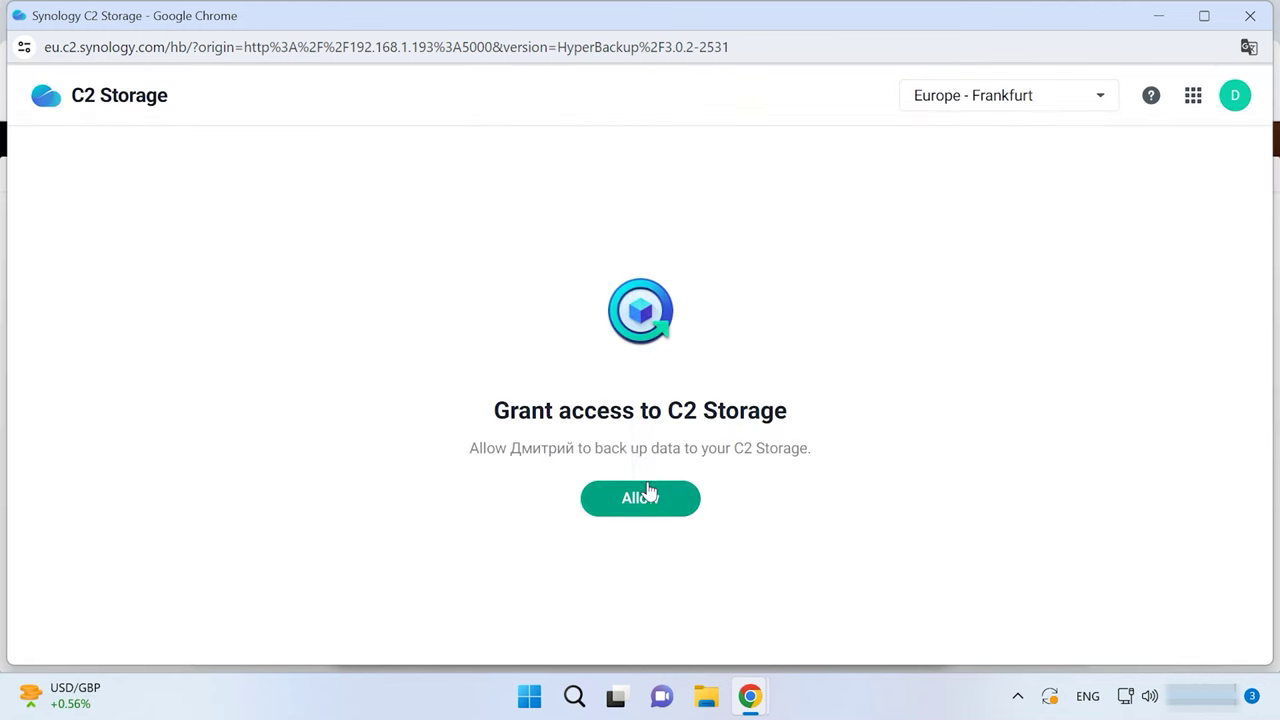
{"action": "left_click", "coordinate": [650, 512]}
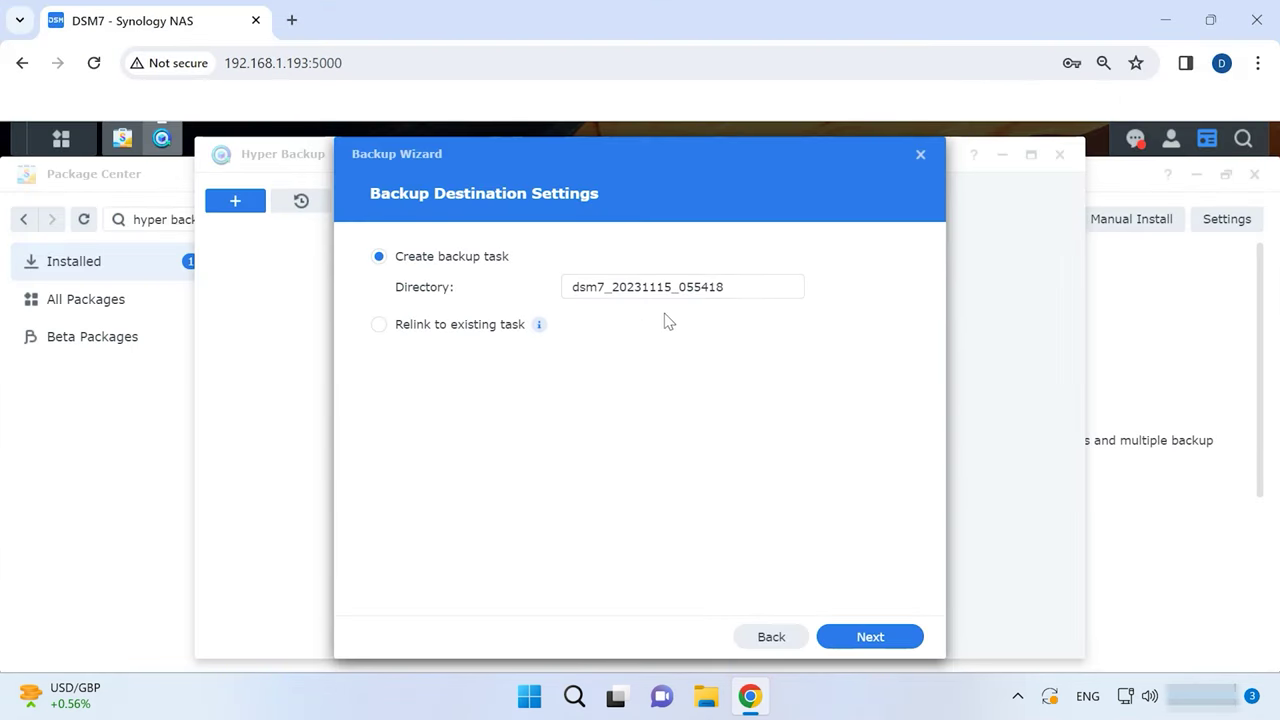
Create the Synology C2 task backing up sharedata with default directory and settings, then back up now.
{"action": "left_click", "coordinate": [881, 641]}
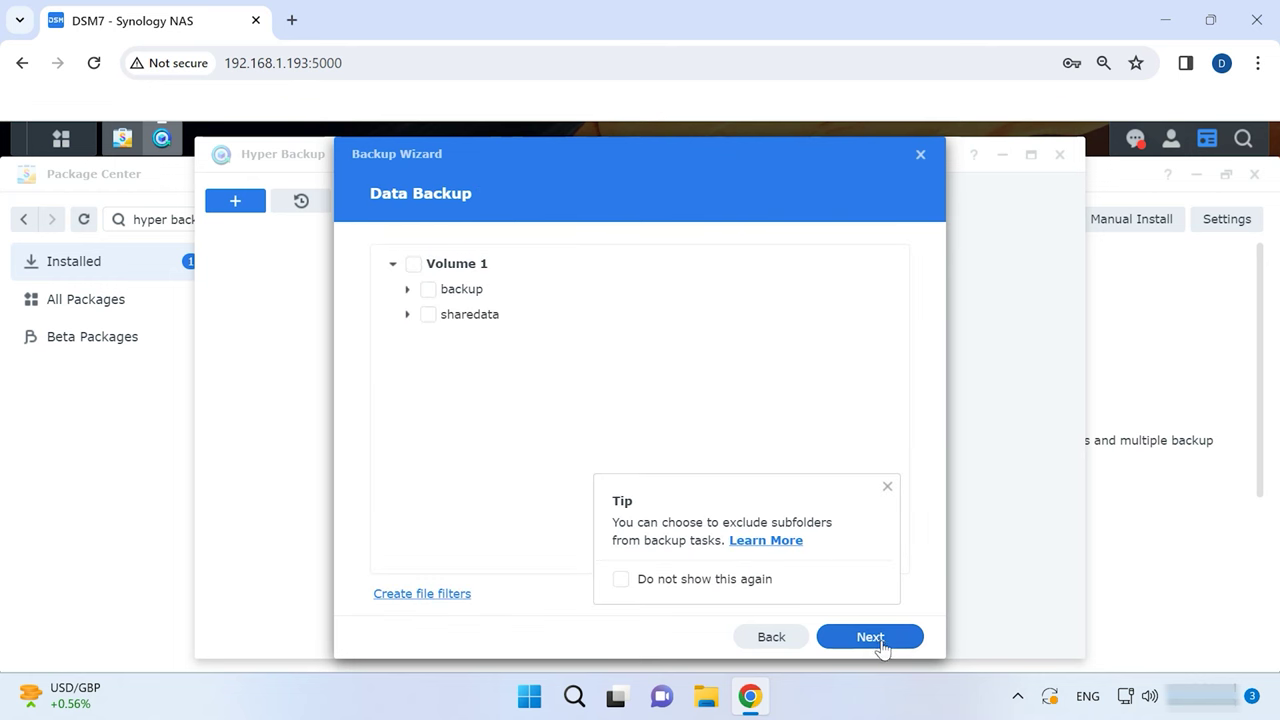
{"action": "left_click", "coordinate": [427, 315]}
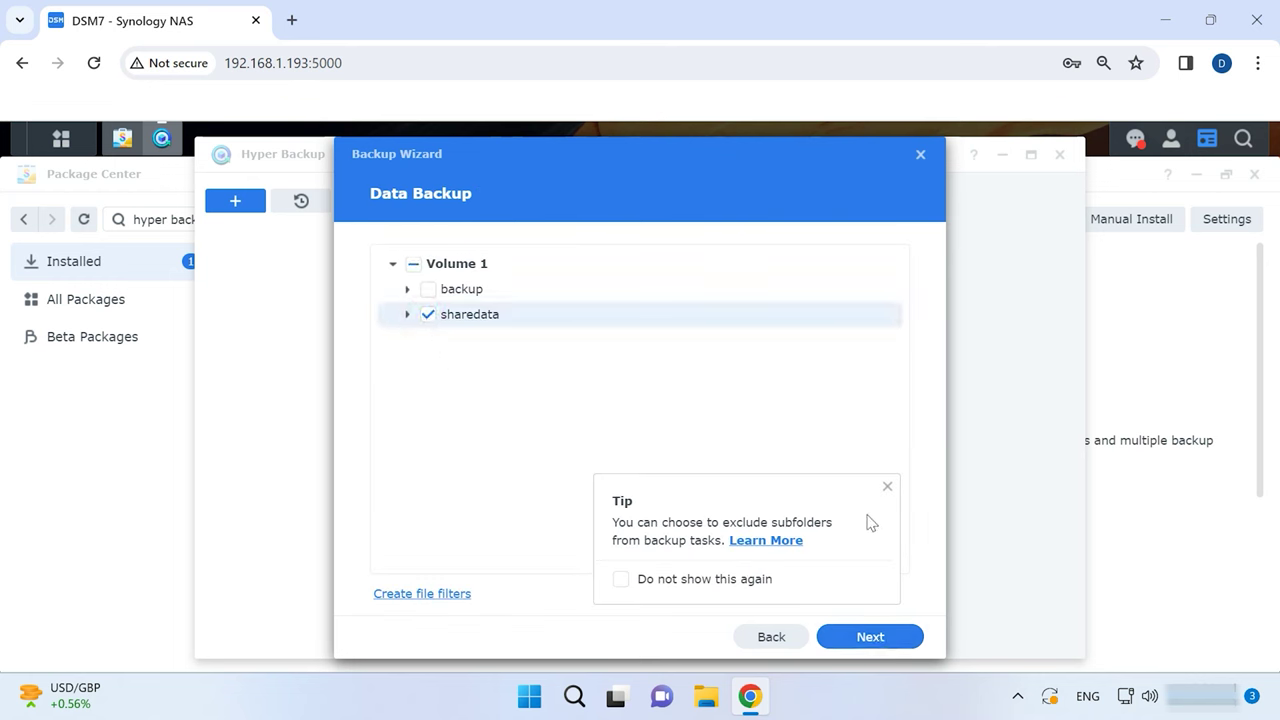
{"action": "left_click", "coordinate": [888, 488]}
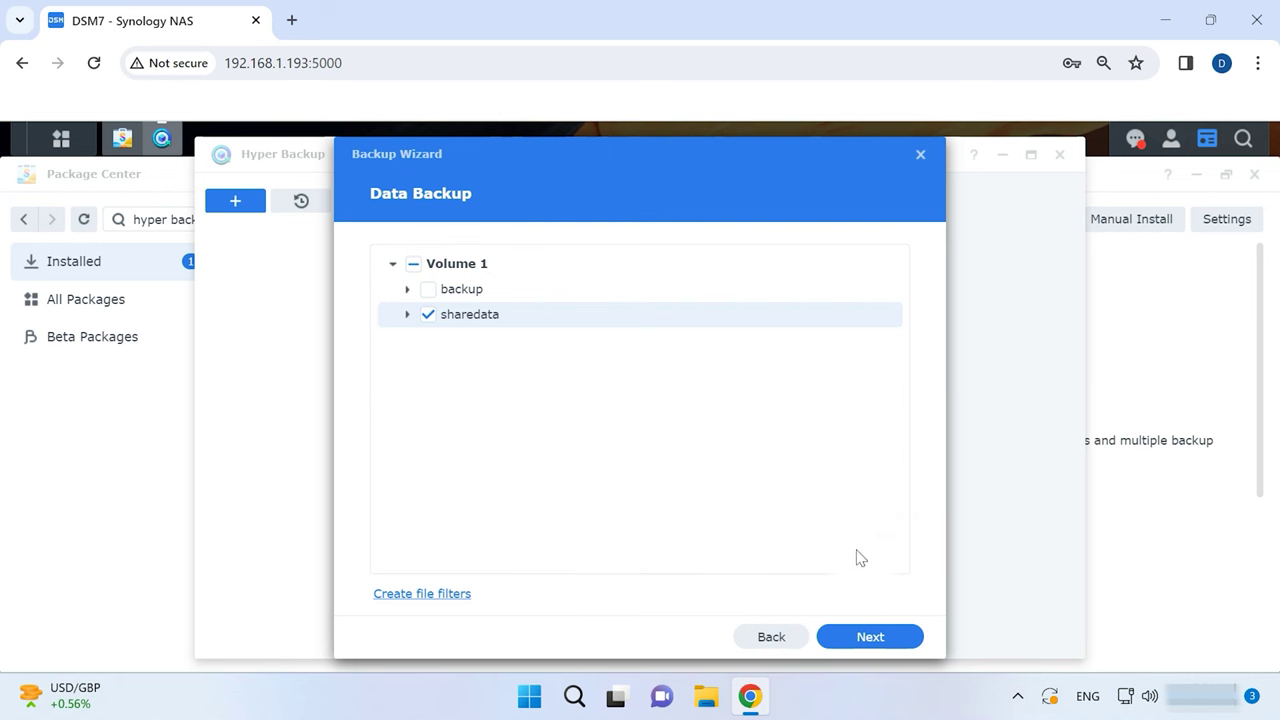
{"action": "left_click", "coordinate": [868, 642]}
{"action": "left_click", "coordinate": [900, 645]}
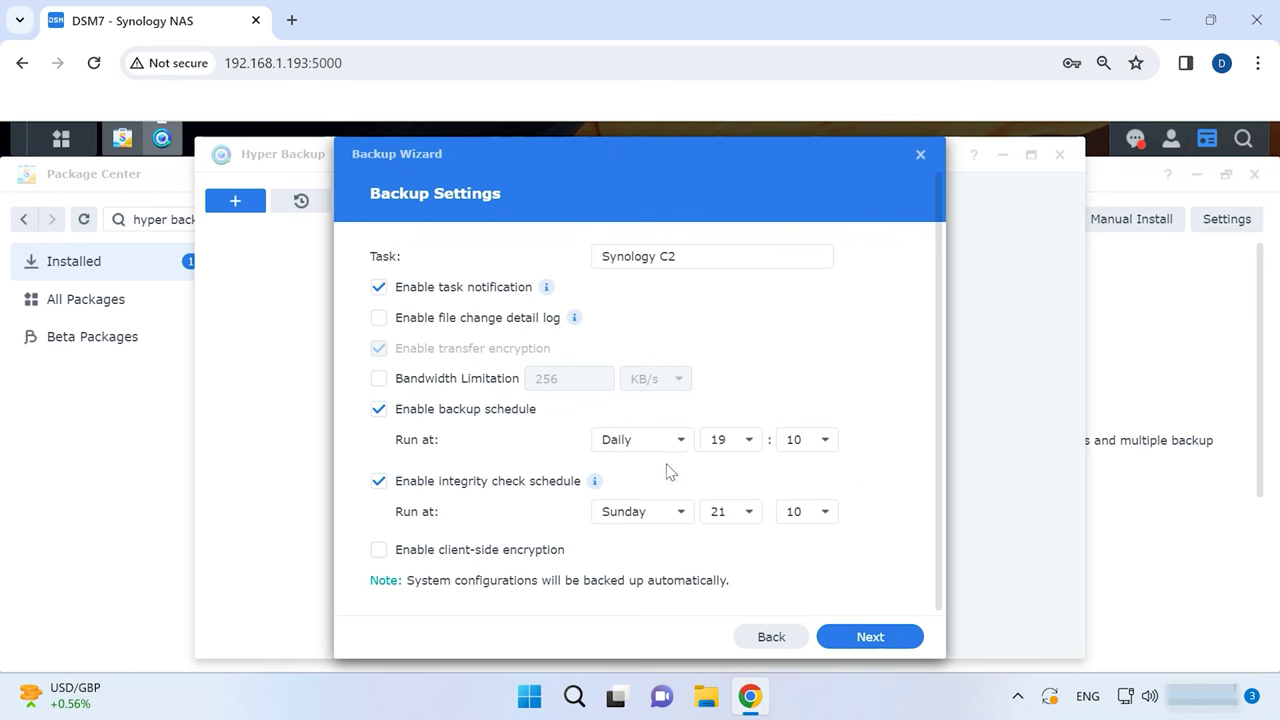
{"action": "left_click", "coordinate": [858, 642]}
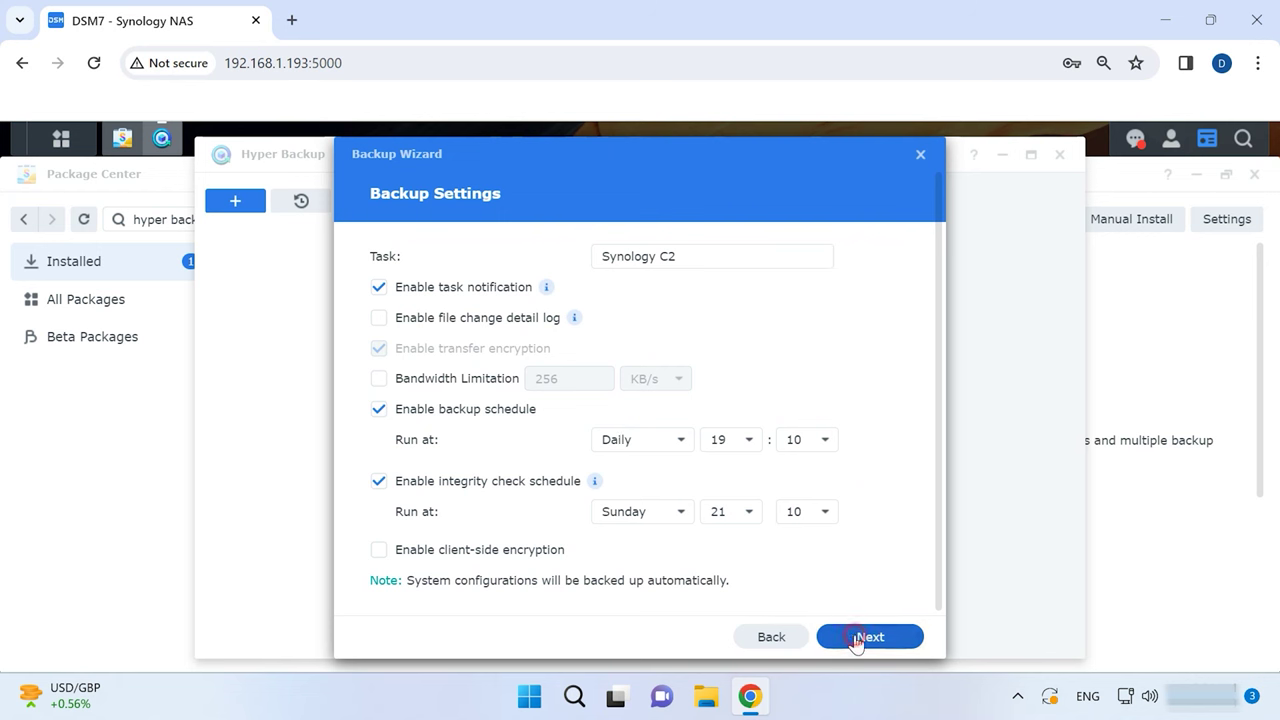
{"action": "left_click", "coordinate": [866, 642]}
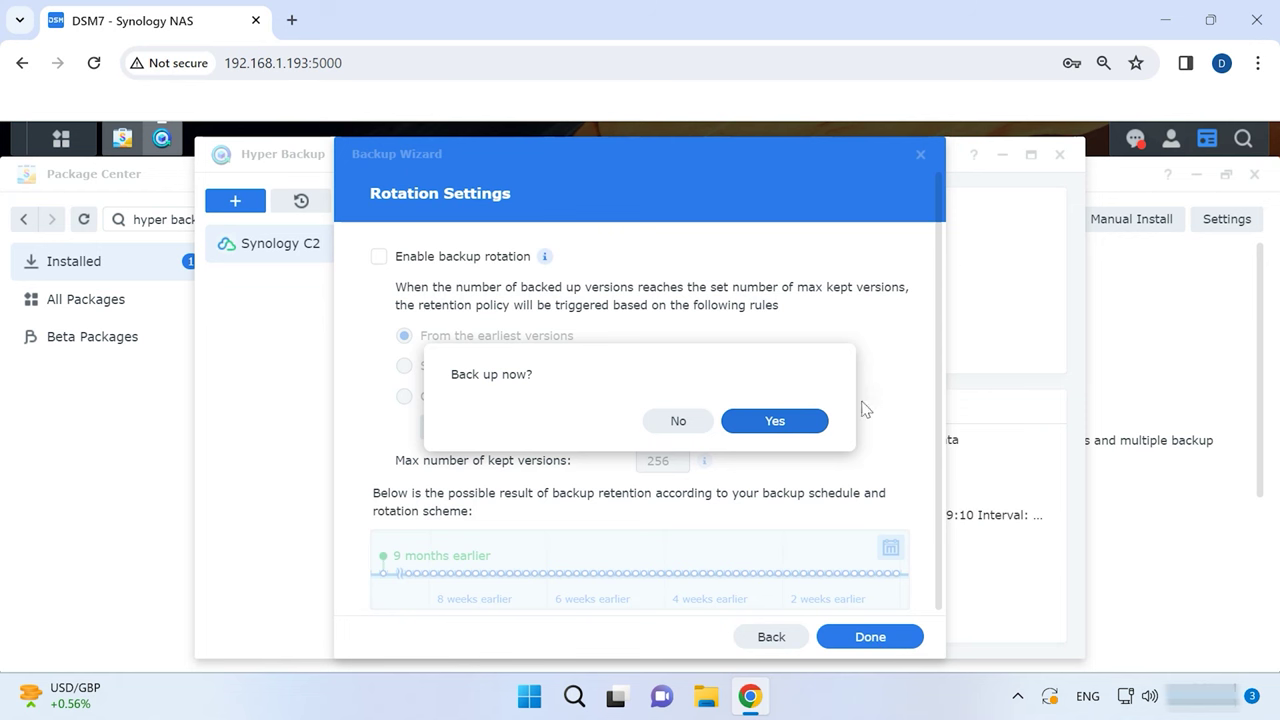
{"action": "left_click", "coordinate": [777, 424]}
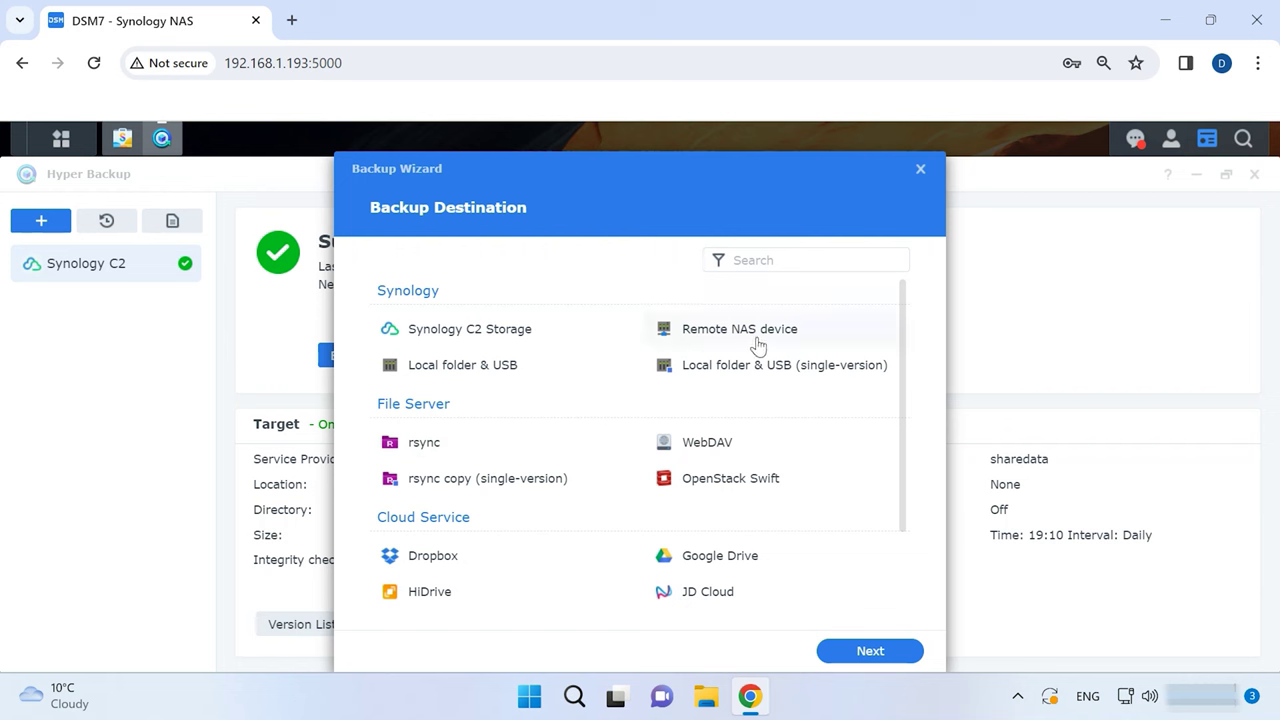
Set the Archive NAS at 192.168.1.211 and its Garbage shared folder as backup destination.
{"action": "left_click", "coordinate": [758, 342]}
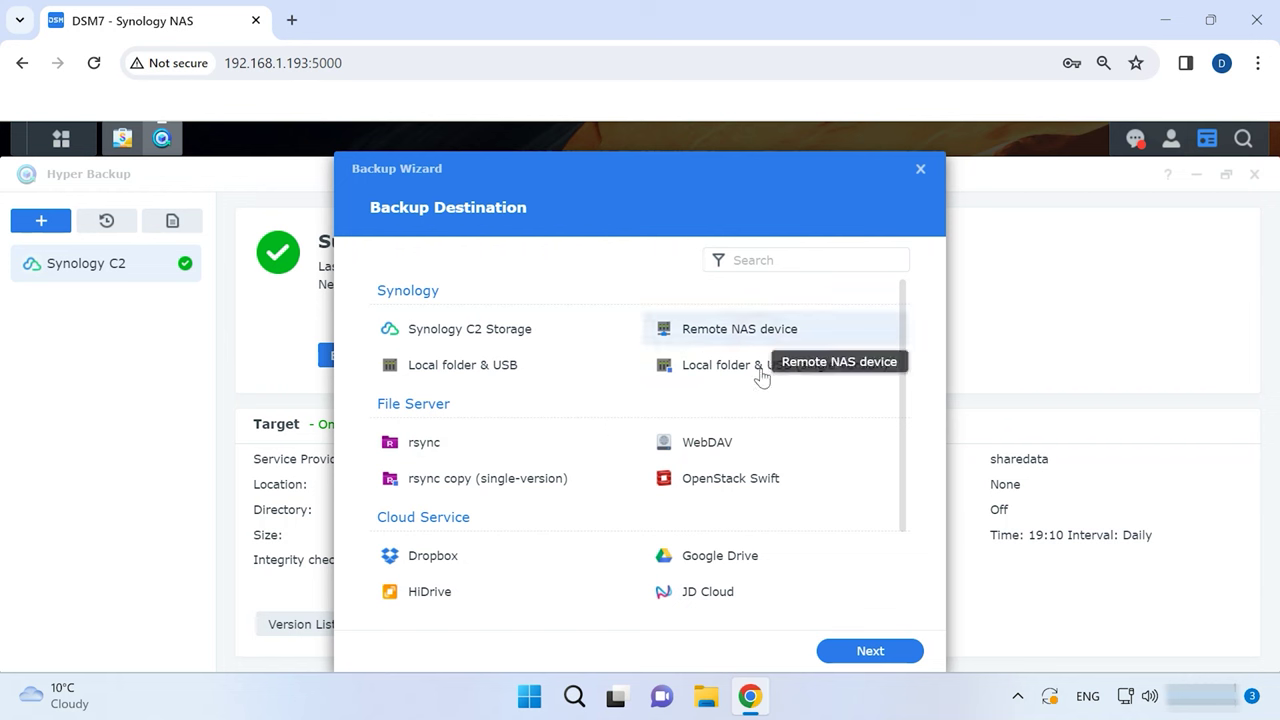
{"action": "left_click", "coordinate": [868, 653]}
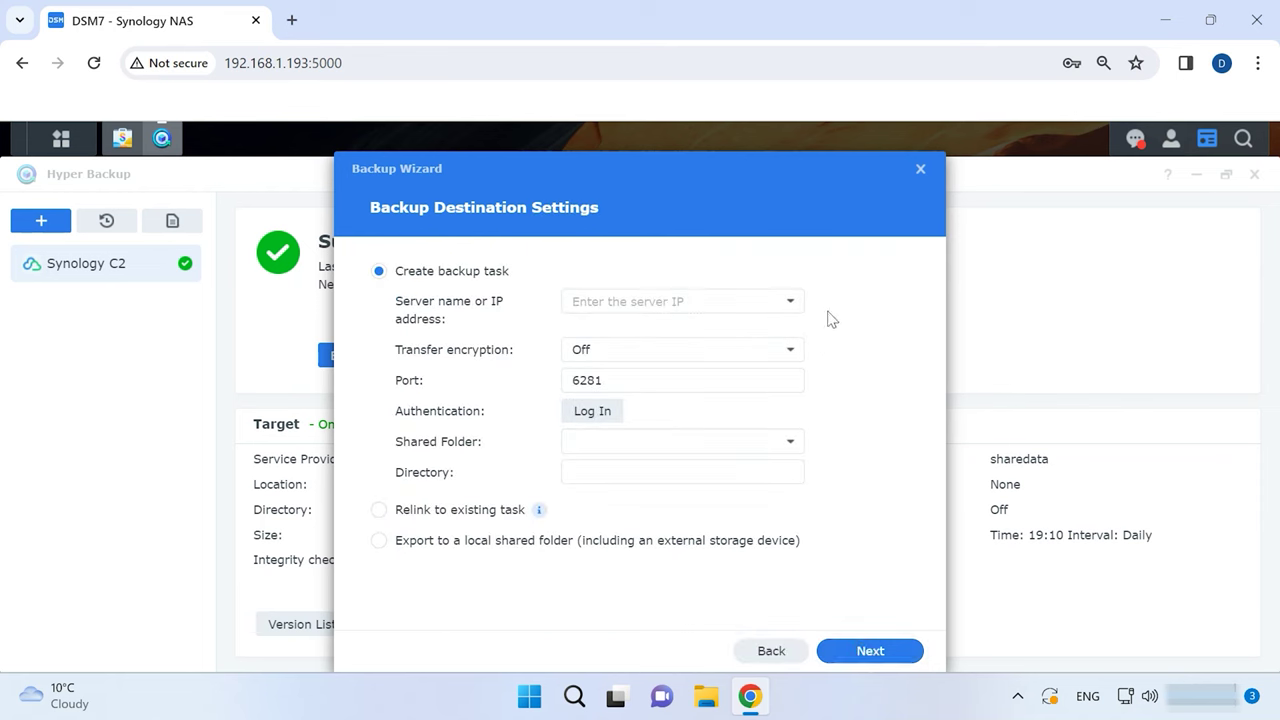
{"action": "left_click", "coordinate": [793, 311]}
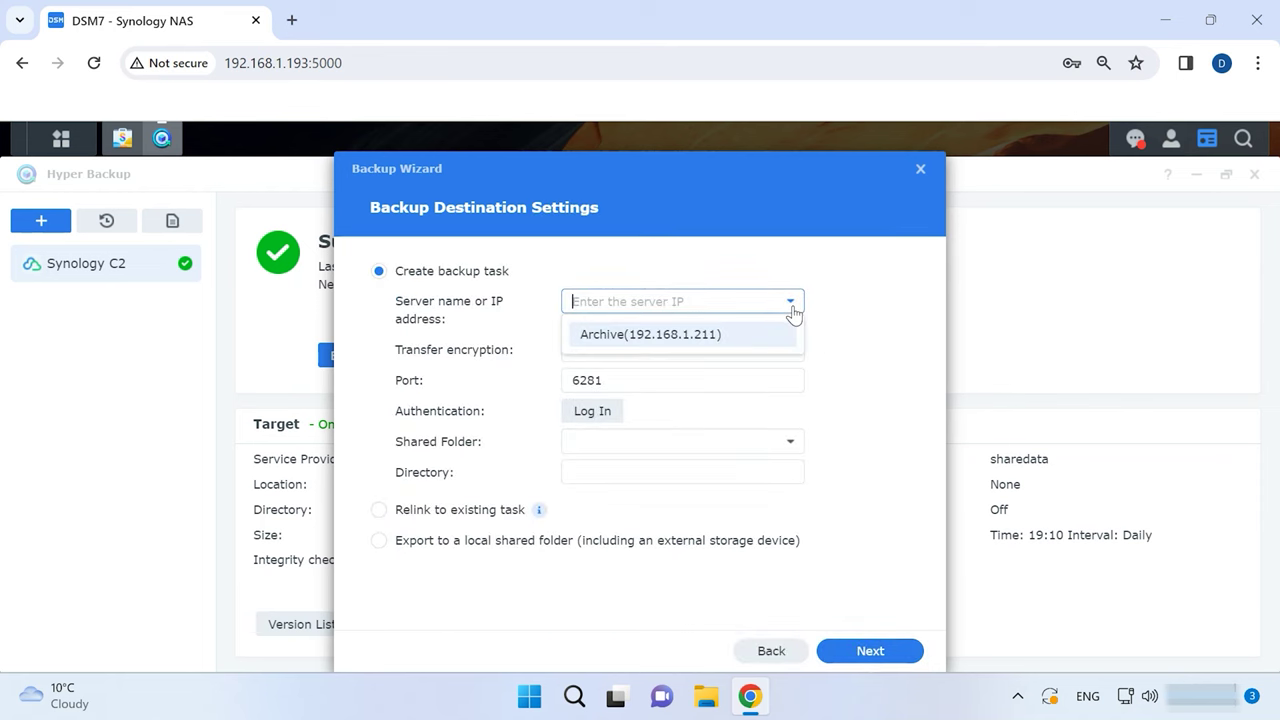
{"action": "left_click", "coordinate": [650, 340]}
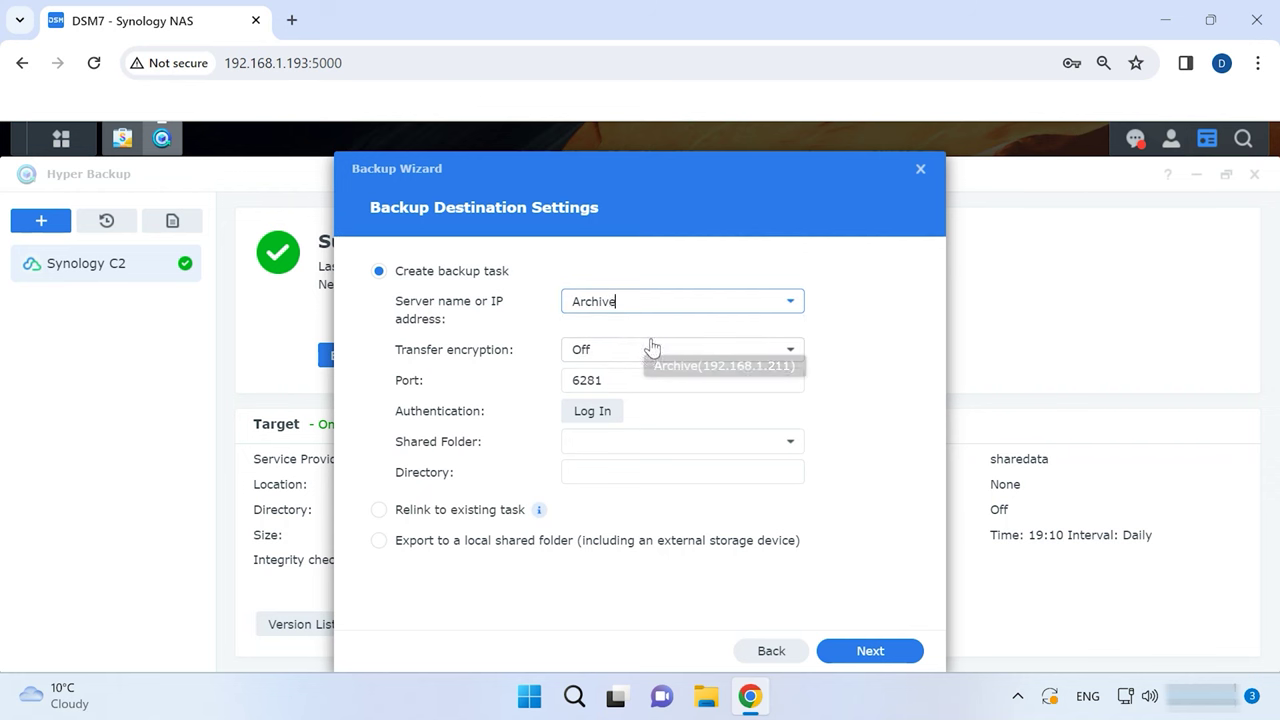
{"action": "left_click", "coordinate": [593, 412]}
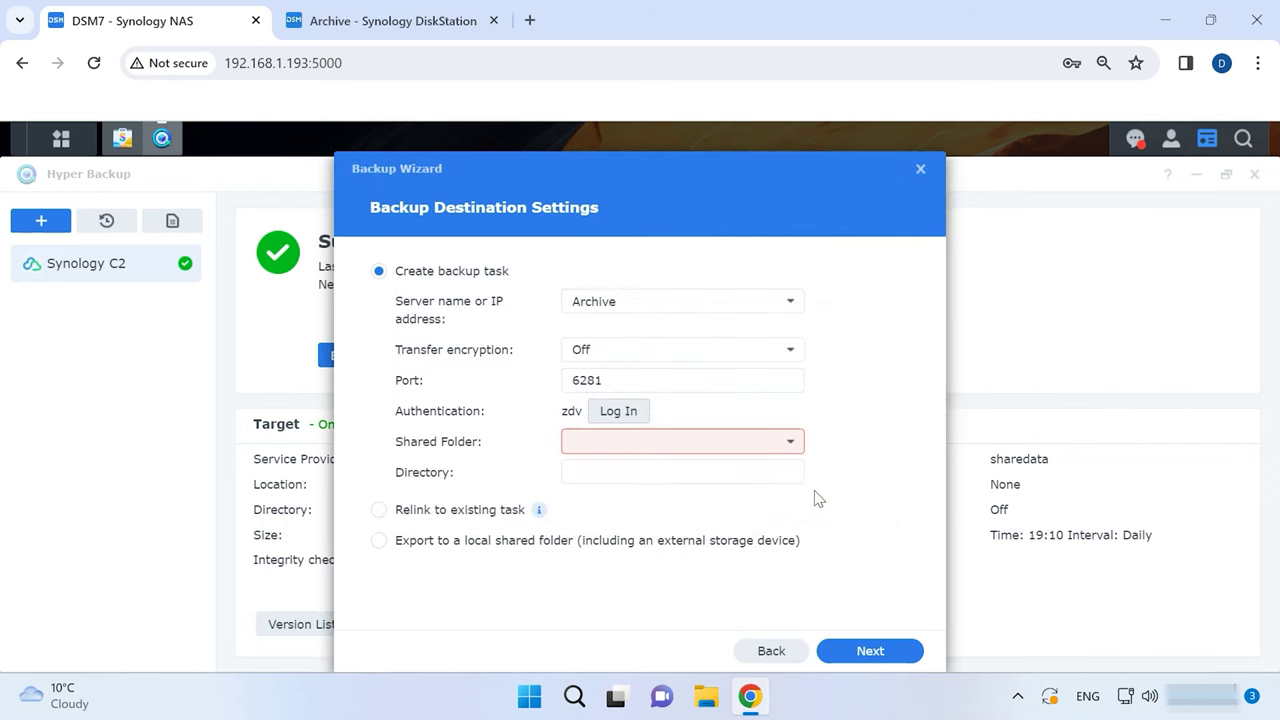
{"action": "left_click", "coordinate": [777, 443]}
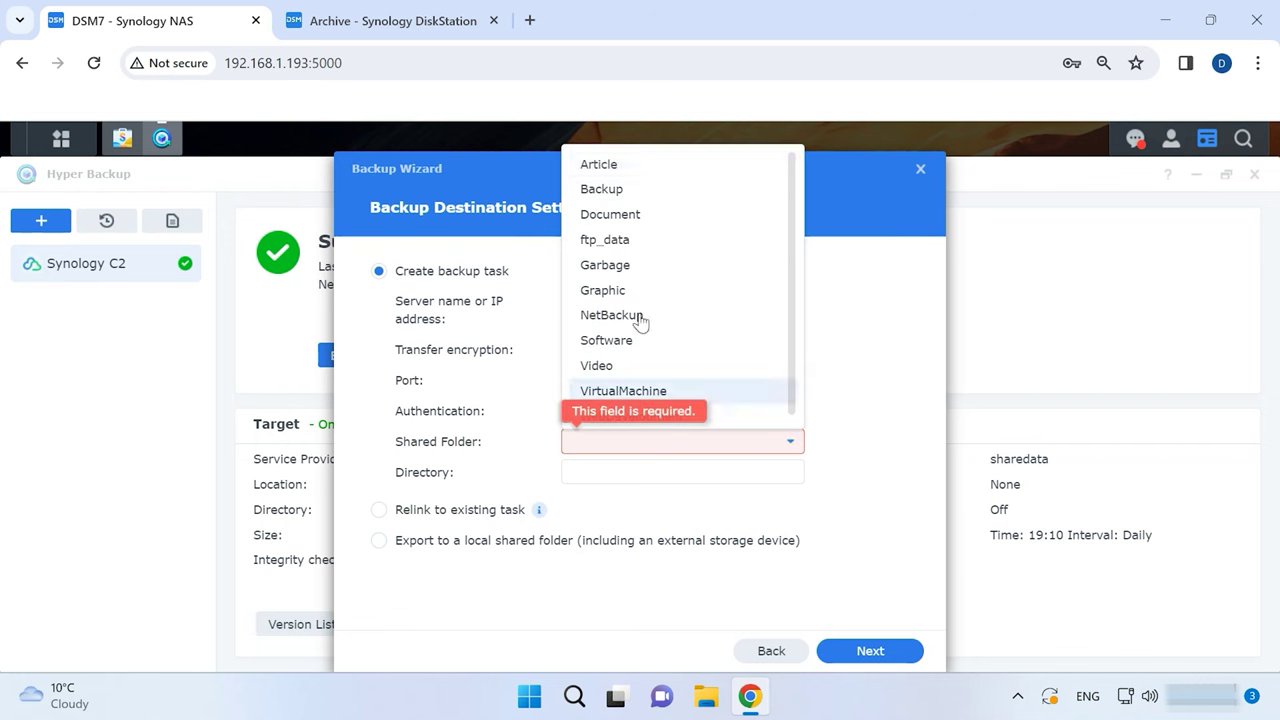
{"action": "left_click", "coordinate": [619, 266]}
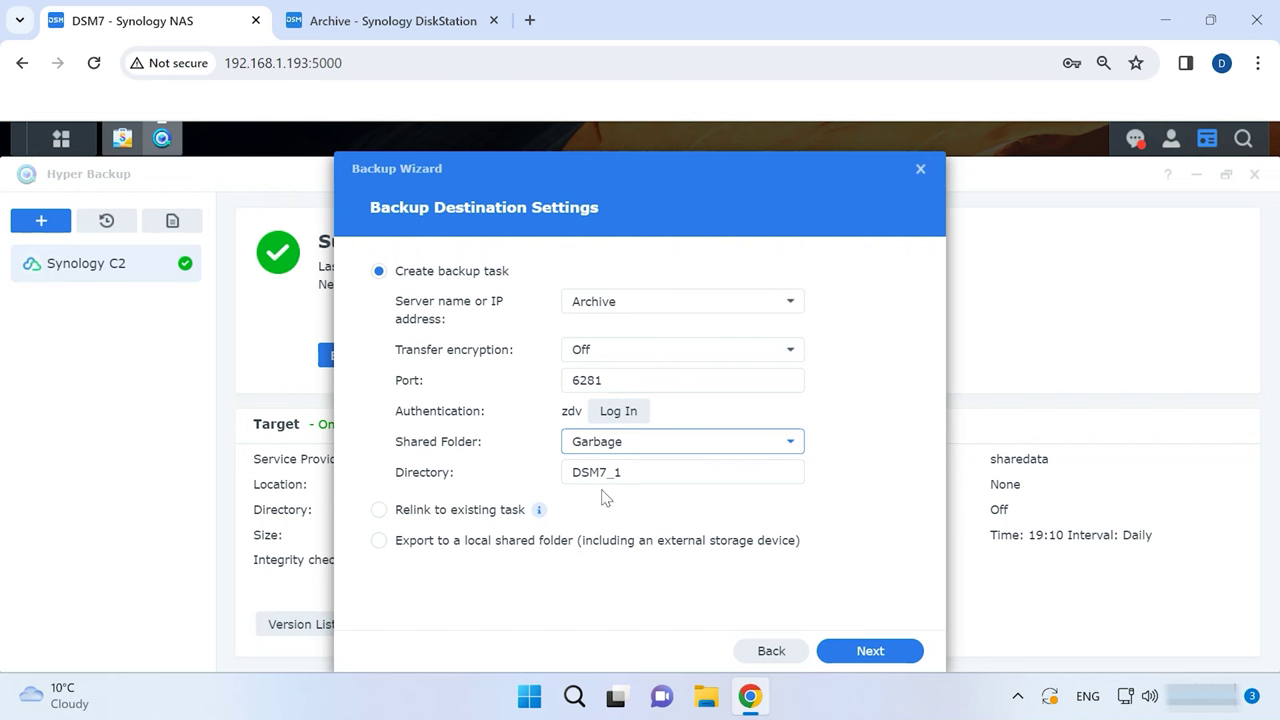
{"action": "left_click", "coordinate": [882, 660]}
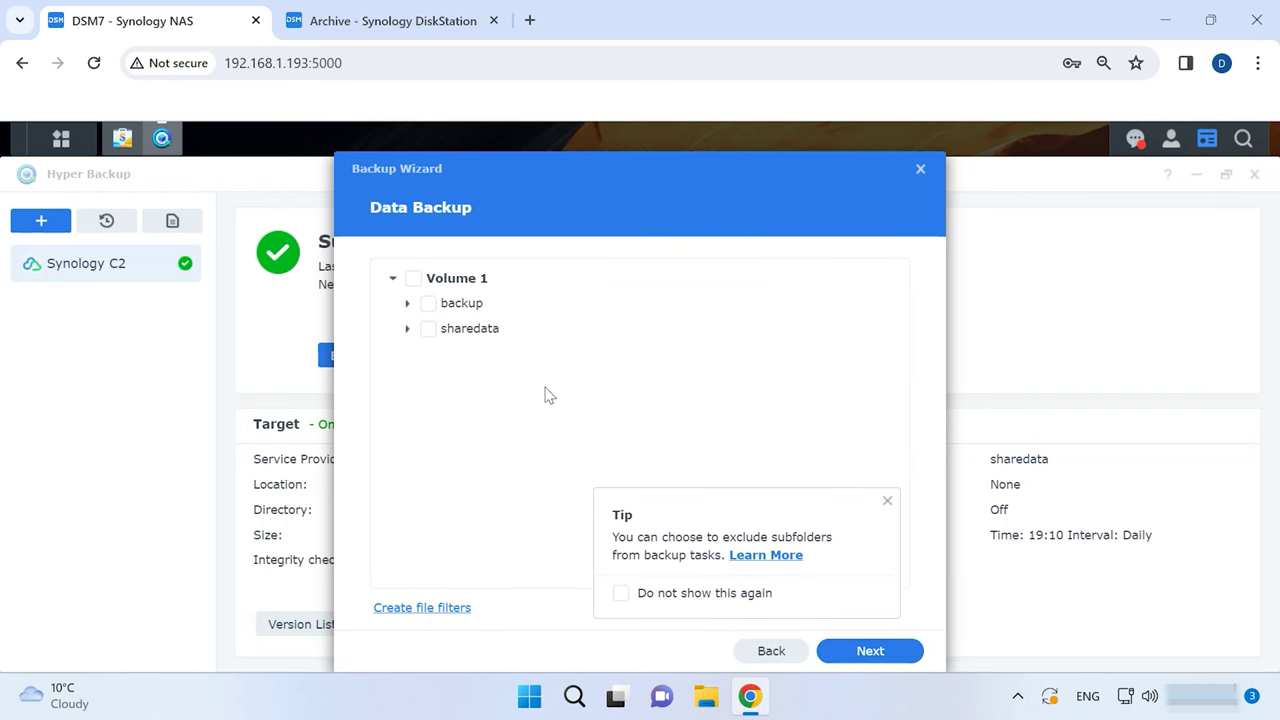
Back up sharedata in the Synology NAS 1 task with default settings and start it now.
{"action": "left_click", "coordinate": [428, 330]}
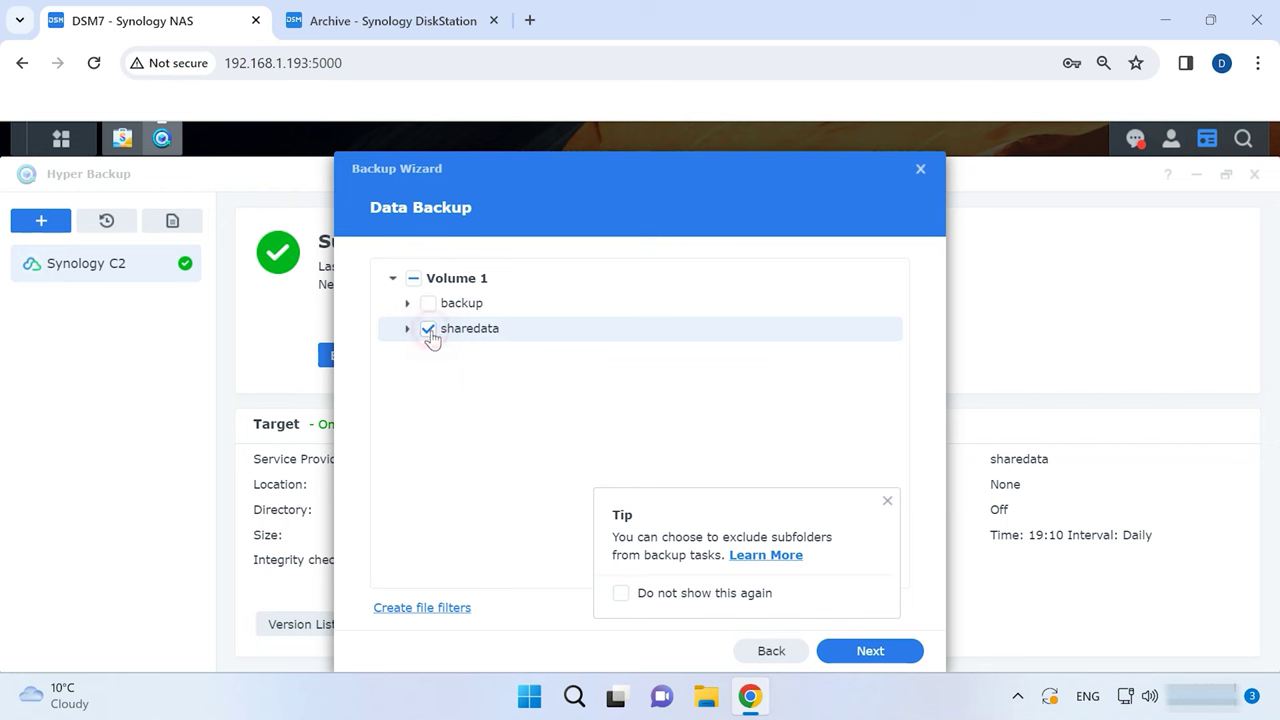
{"action": "left_click", "coordinate": [877, 659]}
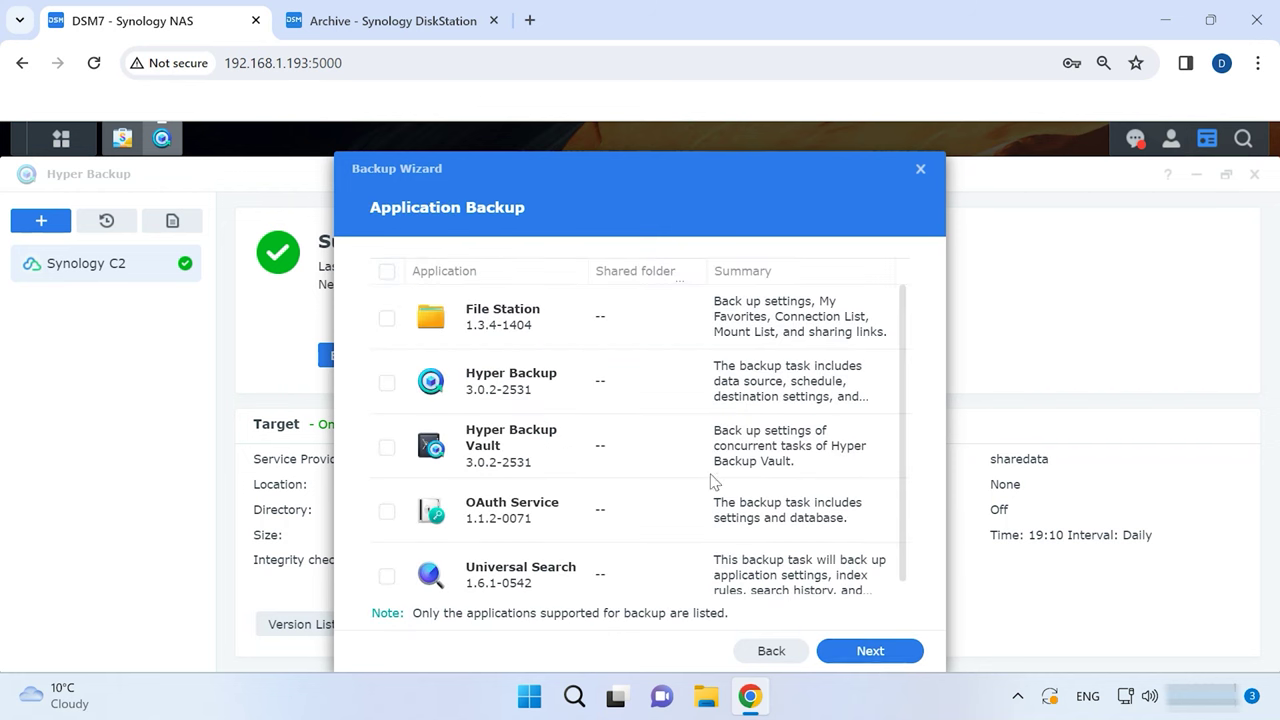
{"action": "left_click", "coordinate": [887, 656]}
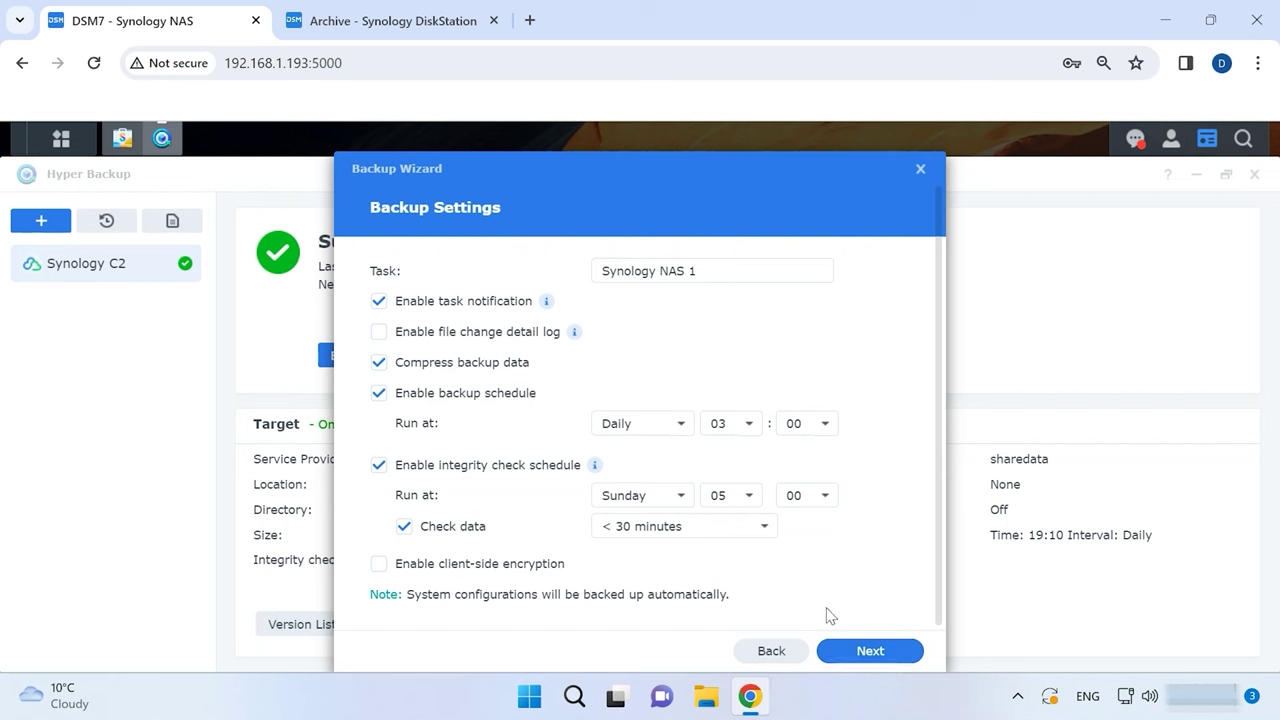
{"action": "left_click", "coordinate": [878, 660]}
{"action": "left_click", "coordinate": [870, 651]}
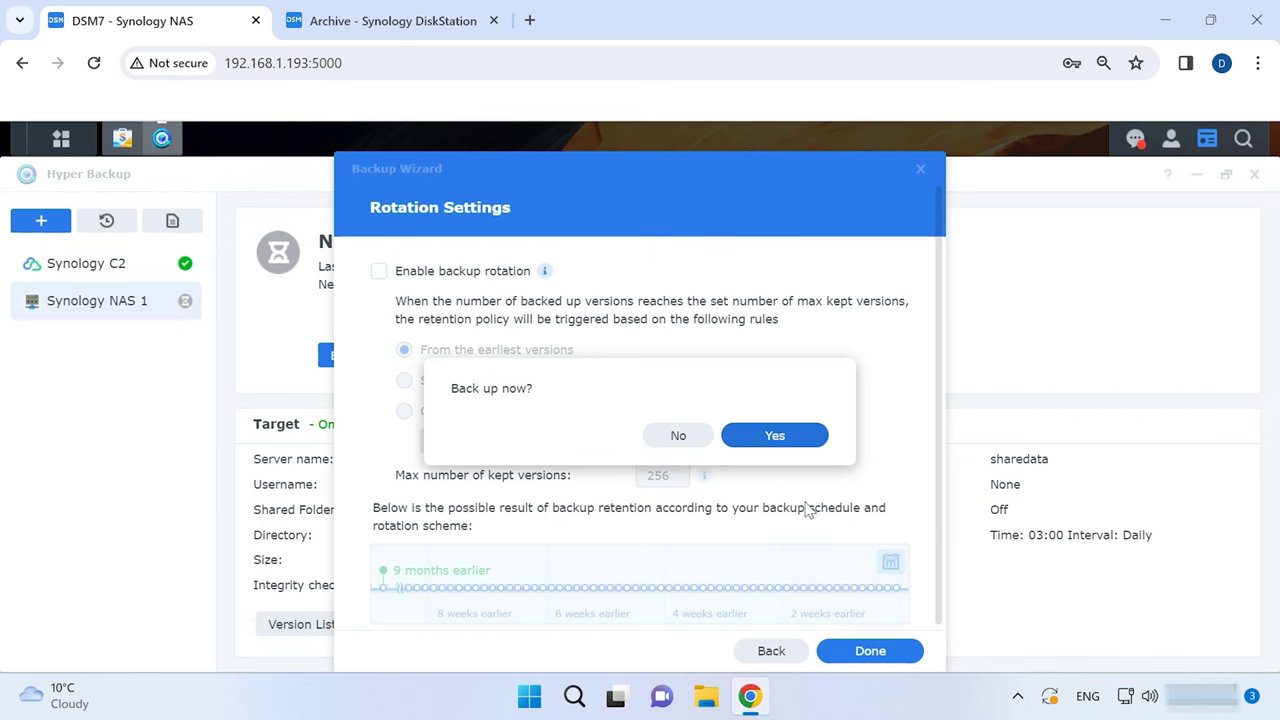
{"action": "left_click", "coordinate": [793, 444]}
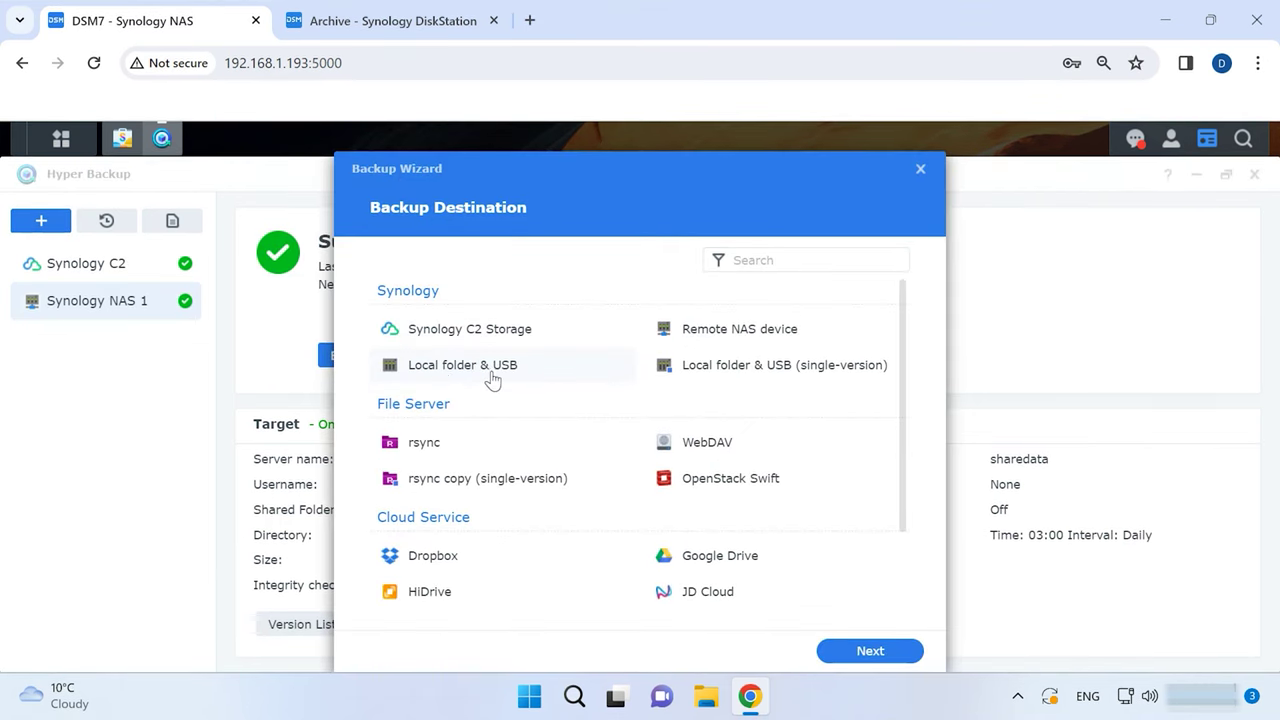
Set a local folder as destination, using the backup share and DSM7_2 directory.
{"action": "left_click", "coordinate": [476, 374]}
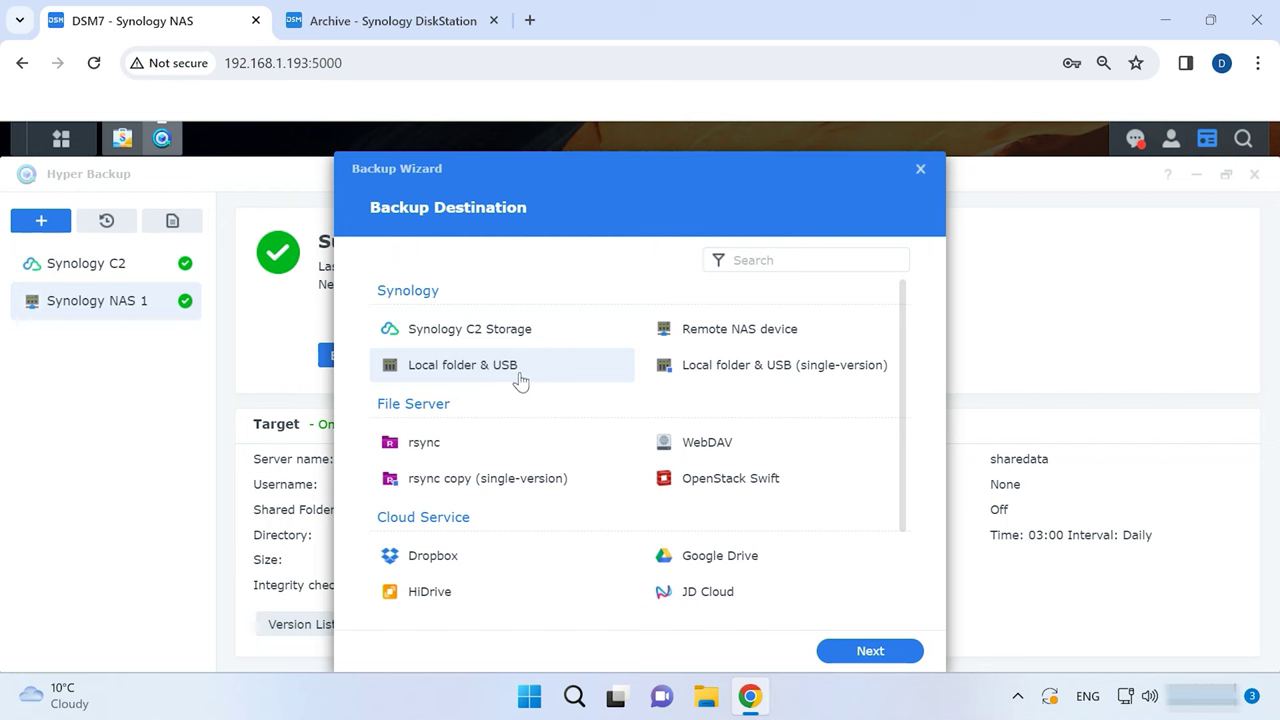
{"action": "left_click", "coordinate": [872, 654]}
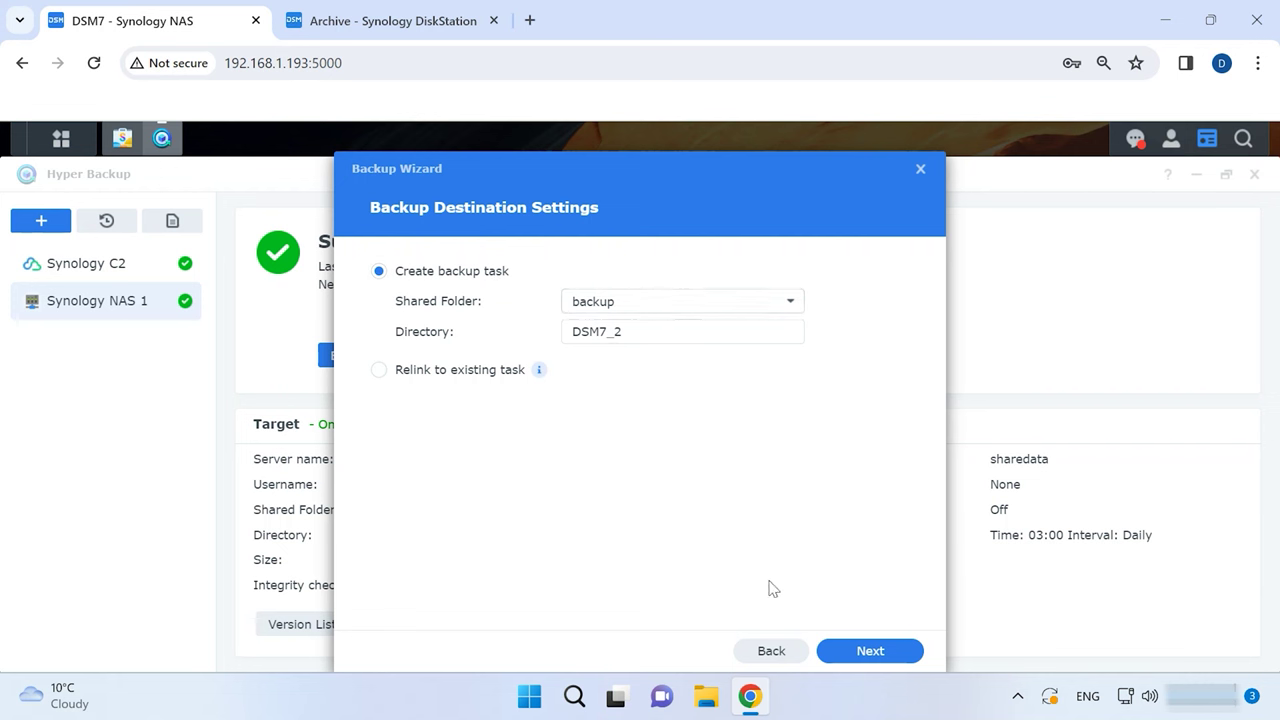
{"action": "left_click", "coordinate": [868, 654]}
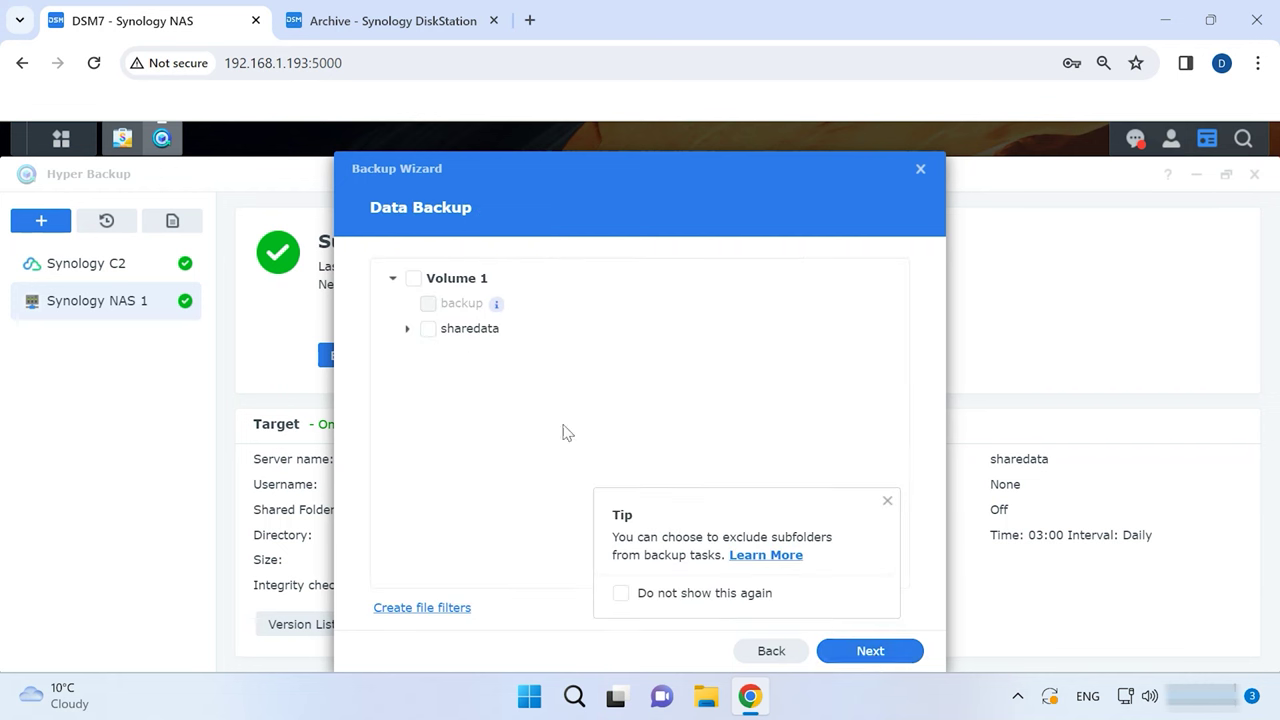
Back up sharedata in the Local Storage 1 task with default settings and start it immediately.
{"action": "left_click", "coordinate": [428, 329]}
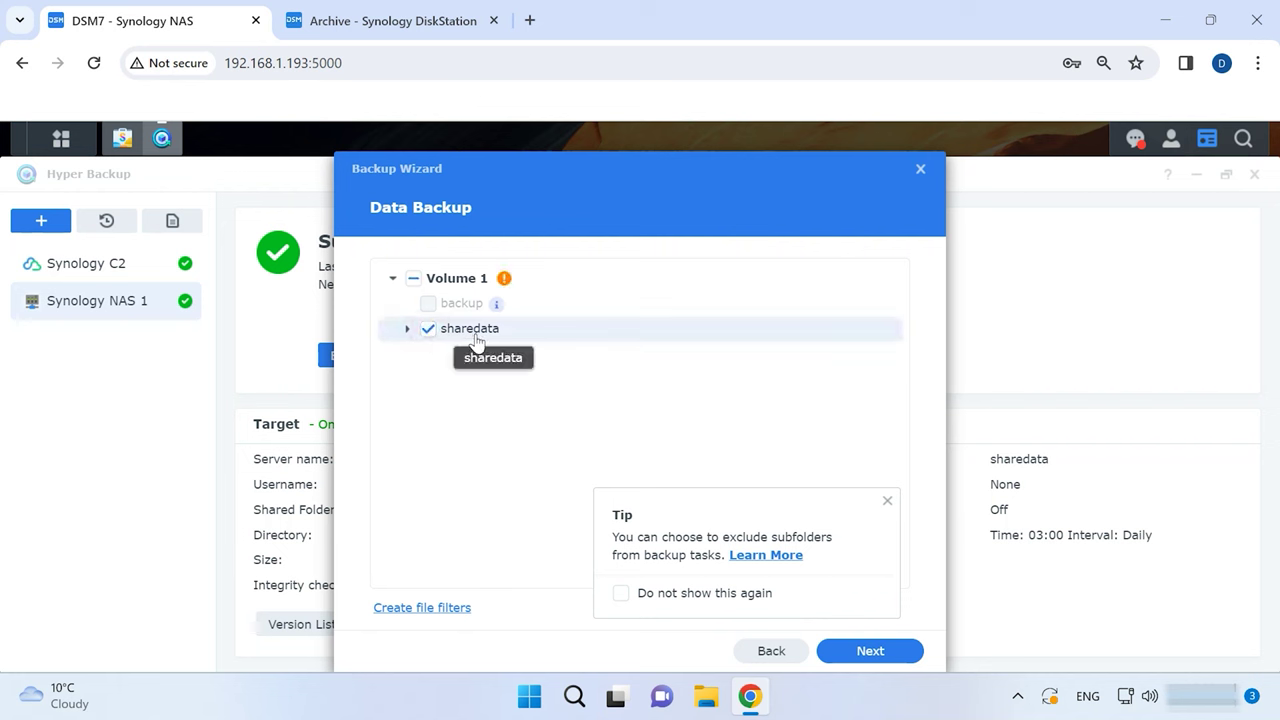
{"action": "left_click", "coordinate": [886, 663]}
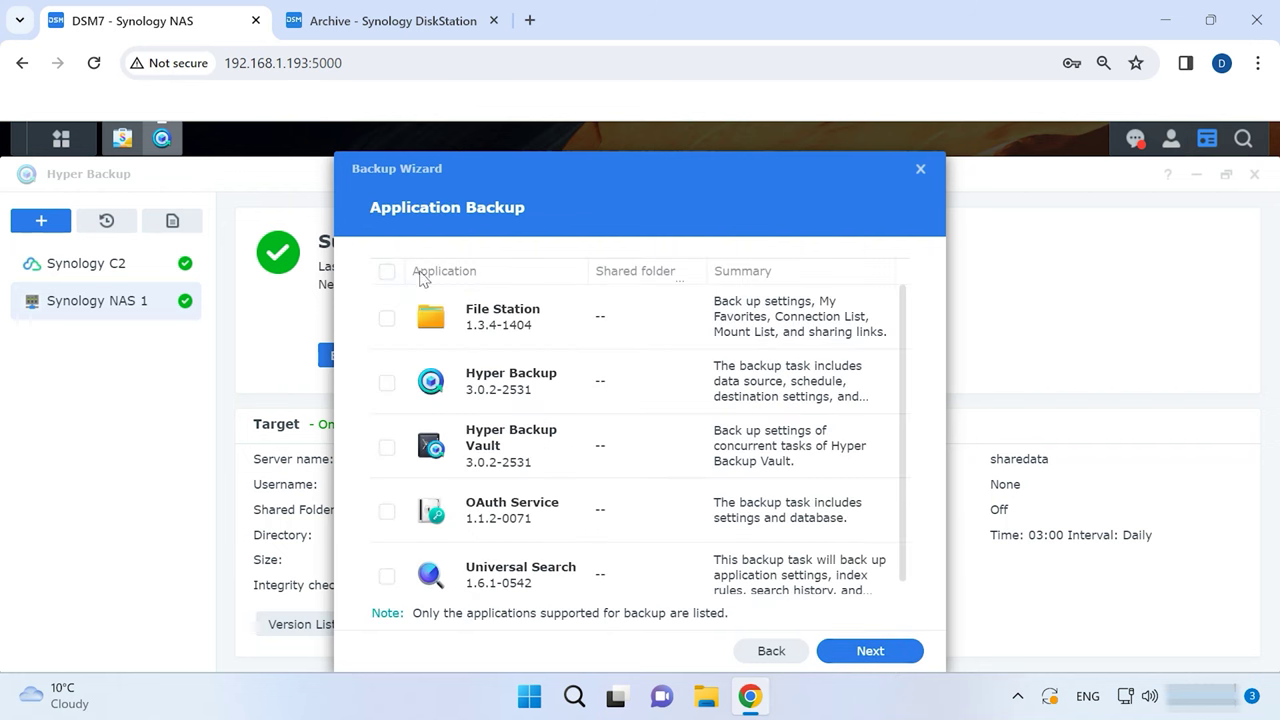
{"action": "left_click", "coordinate": [880, 654]}
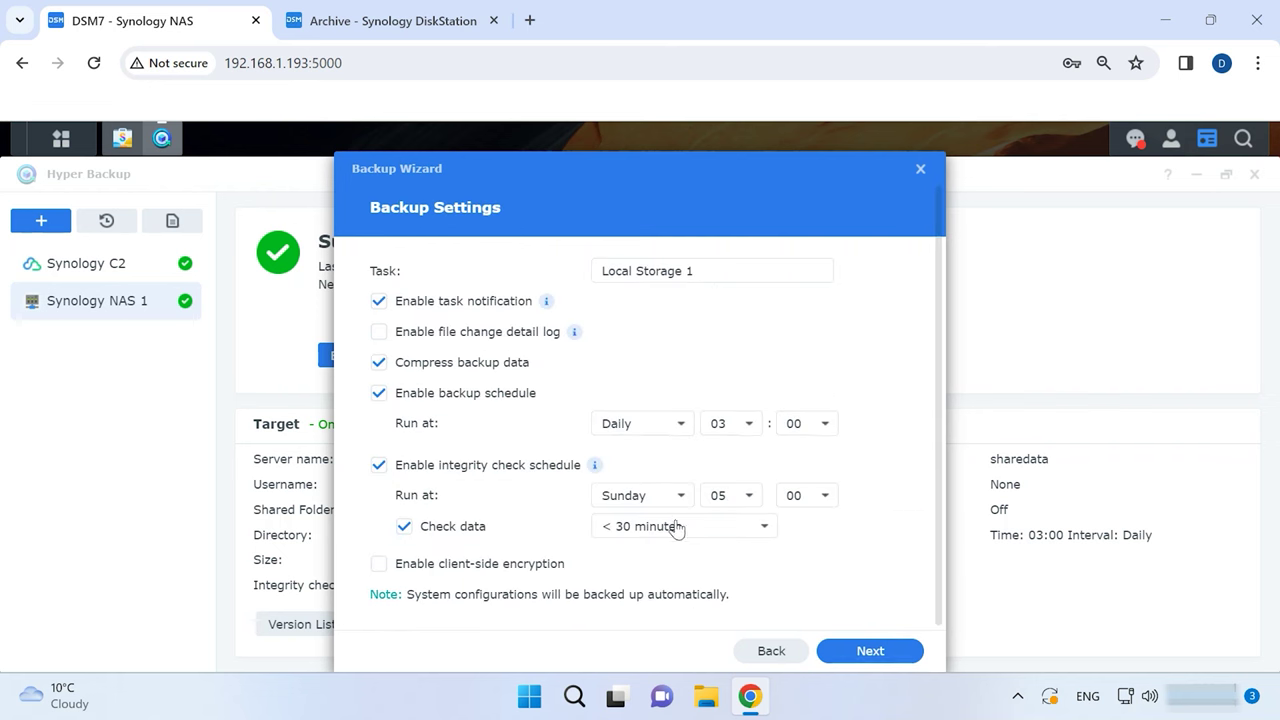
{"action": "left_click", "coordinate": [880, 652]}
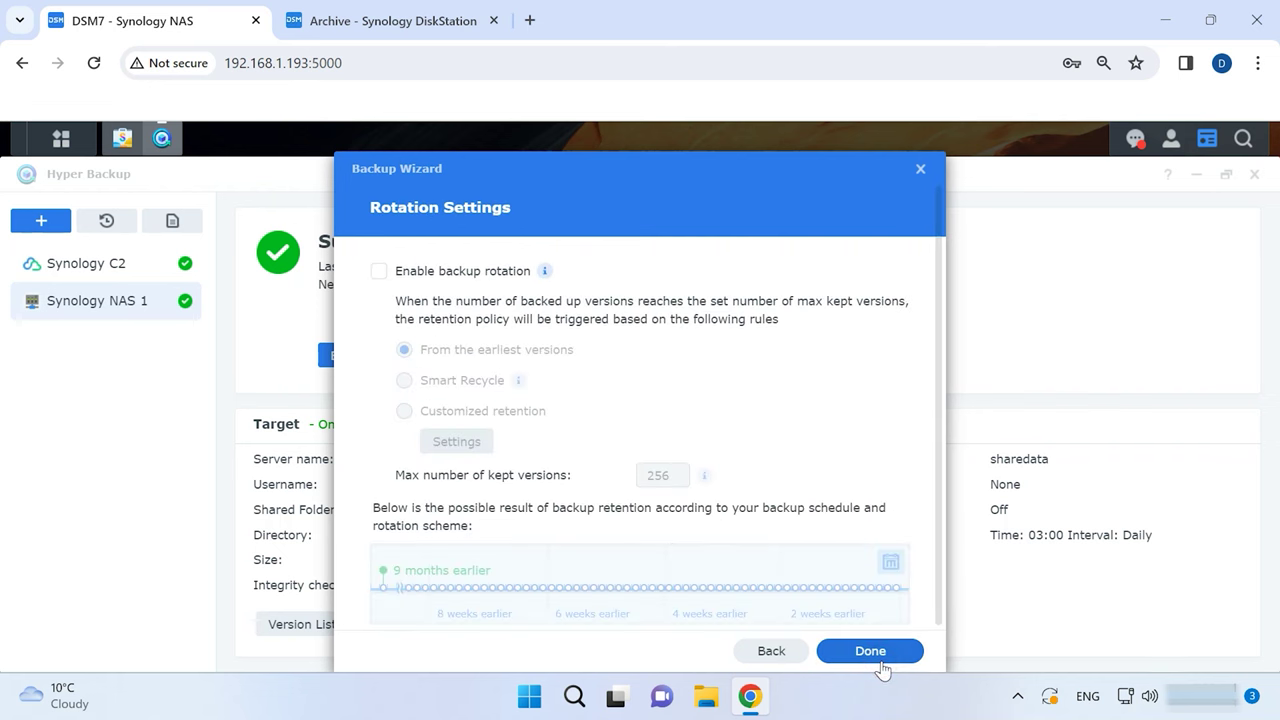
{"action": "left_click", "coordinate": [879, 660]}
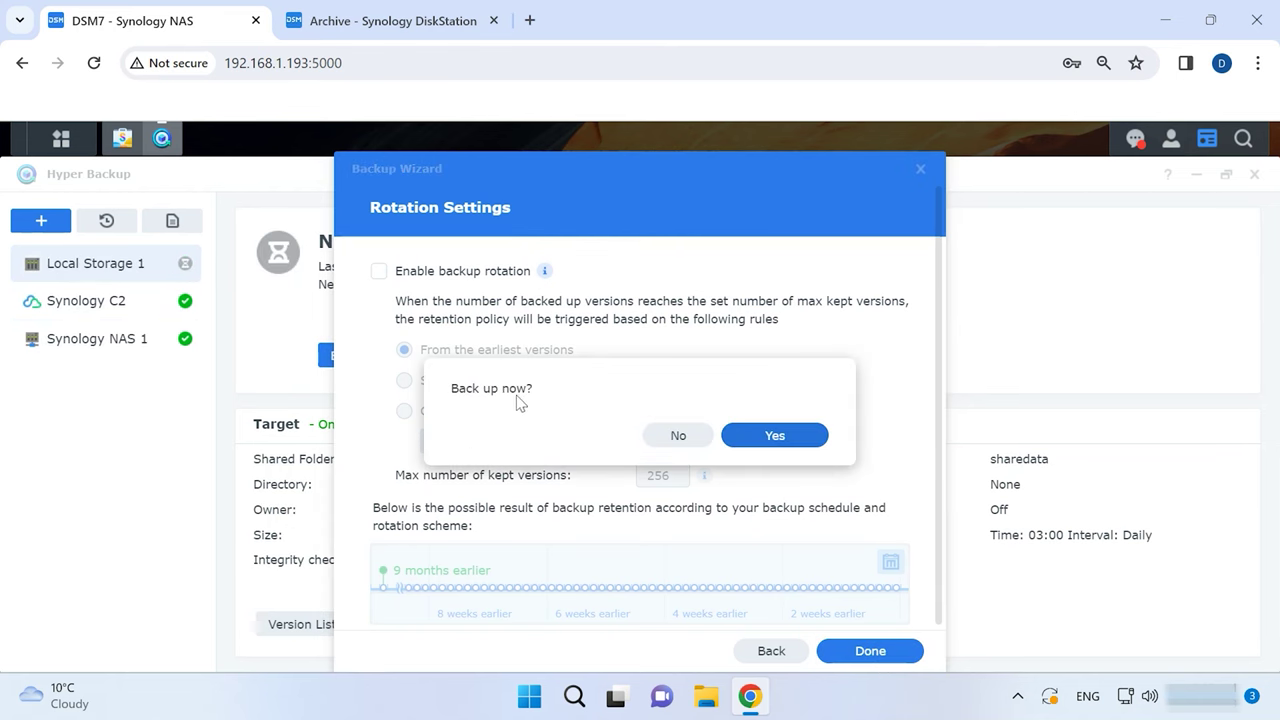
{"action": "left_click", "coordinate": [776, 439]}
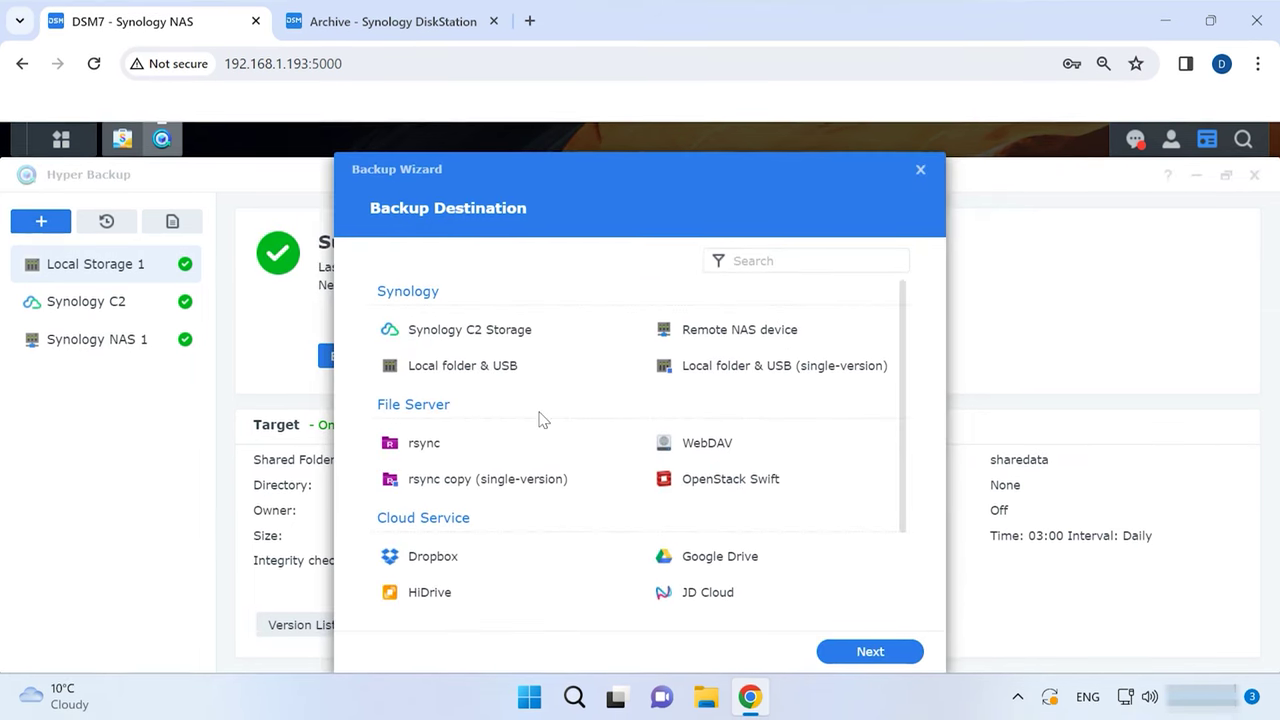
Set up an rsync backup to the Archive server with its account credentials, keeping default backup and rotation settings.
{"action": "left_click", "coordinate": [429, 455]}
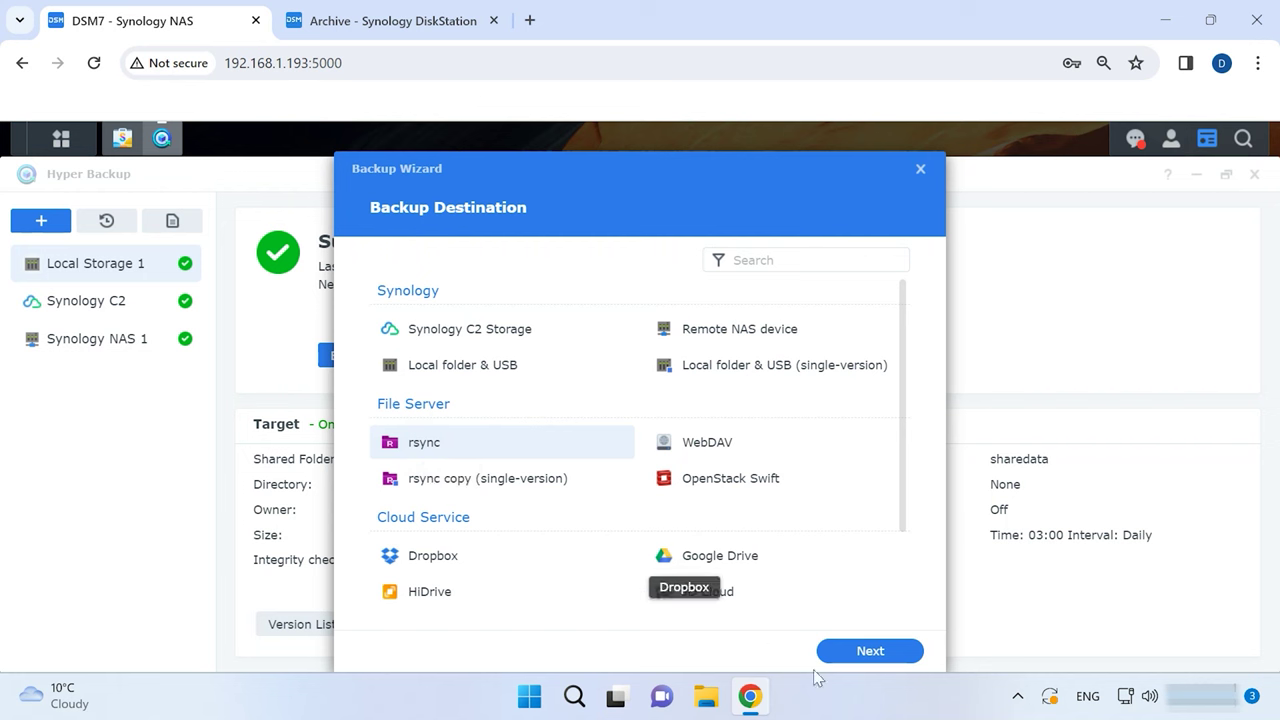
{"action": "left_click", "coordinate": [866, 655]}
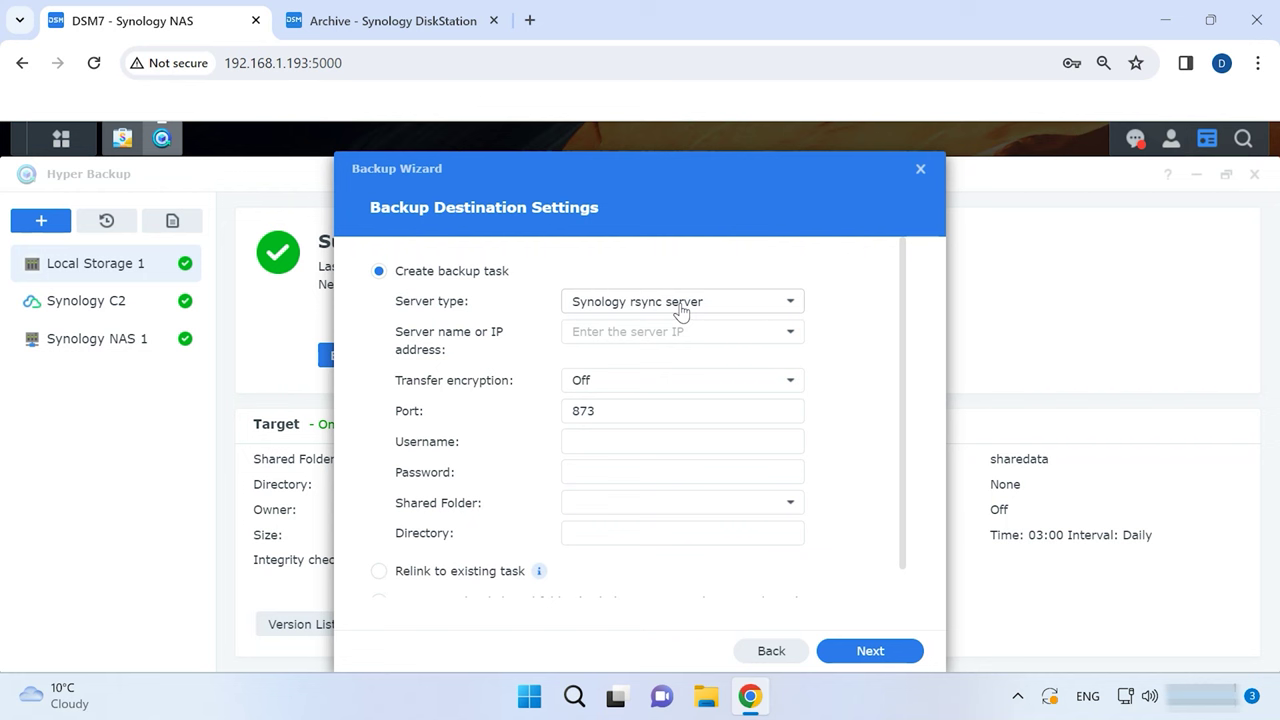
{"action": "left_click", "coordinate": [790, 333]}
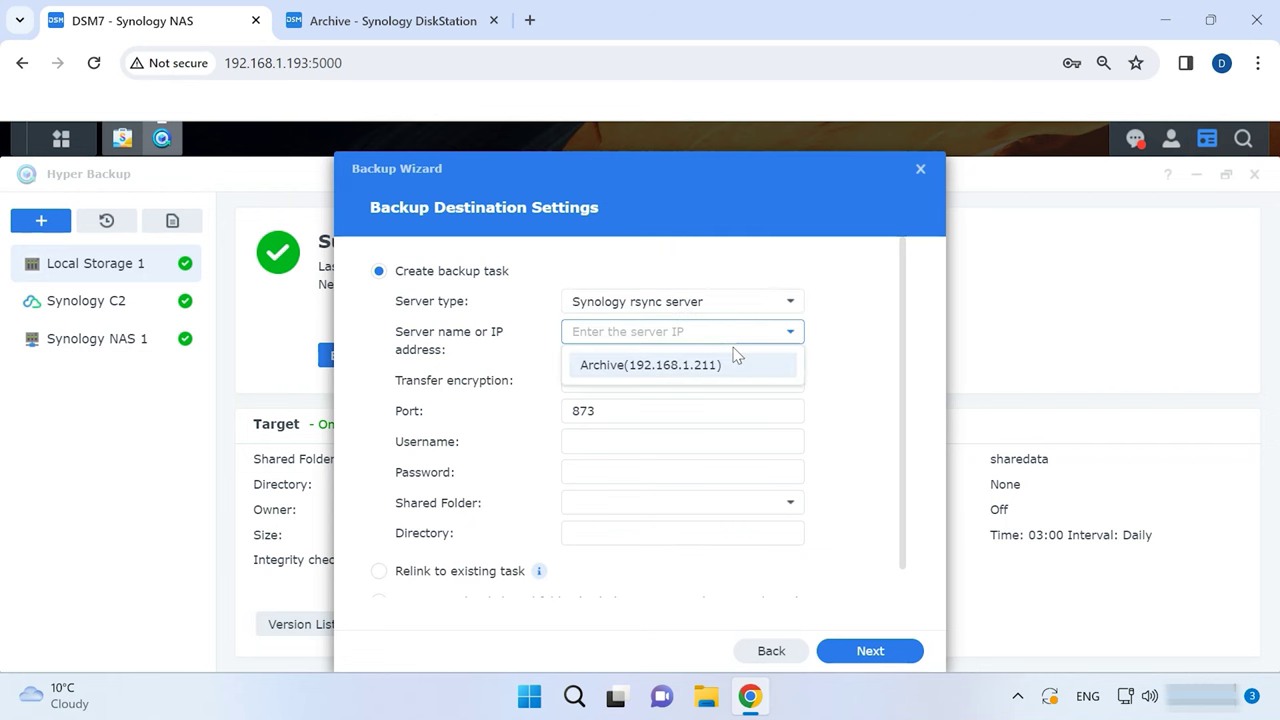
{"action": "left_click", "coordinate": [686, 367]}
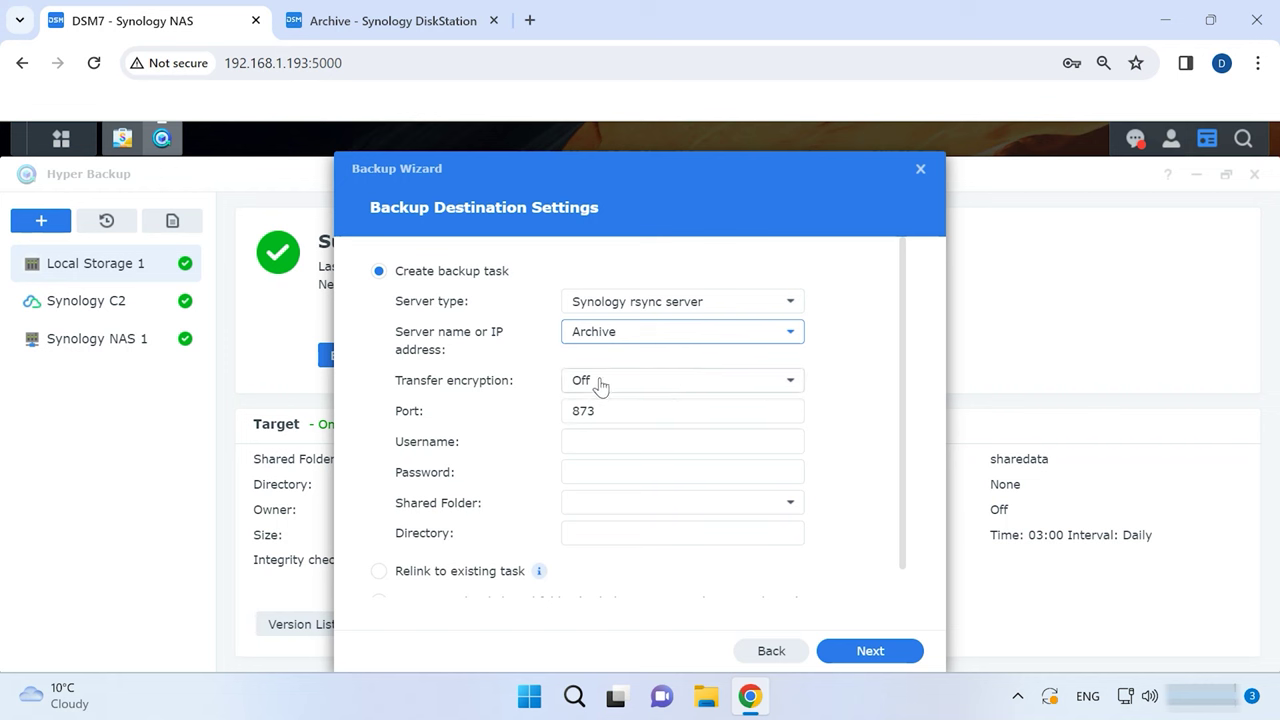
{"action": "left_click", "coordinate": [654, 444]}
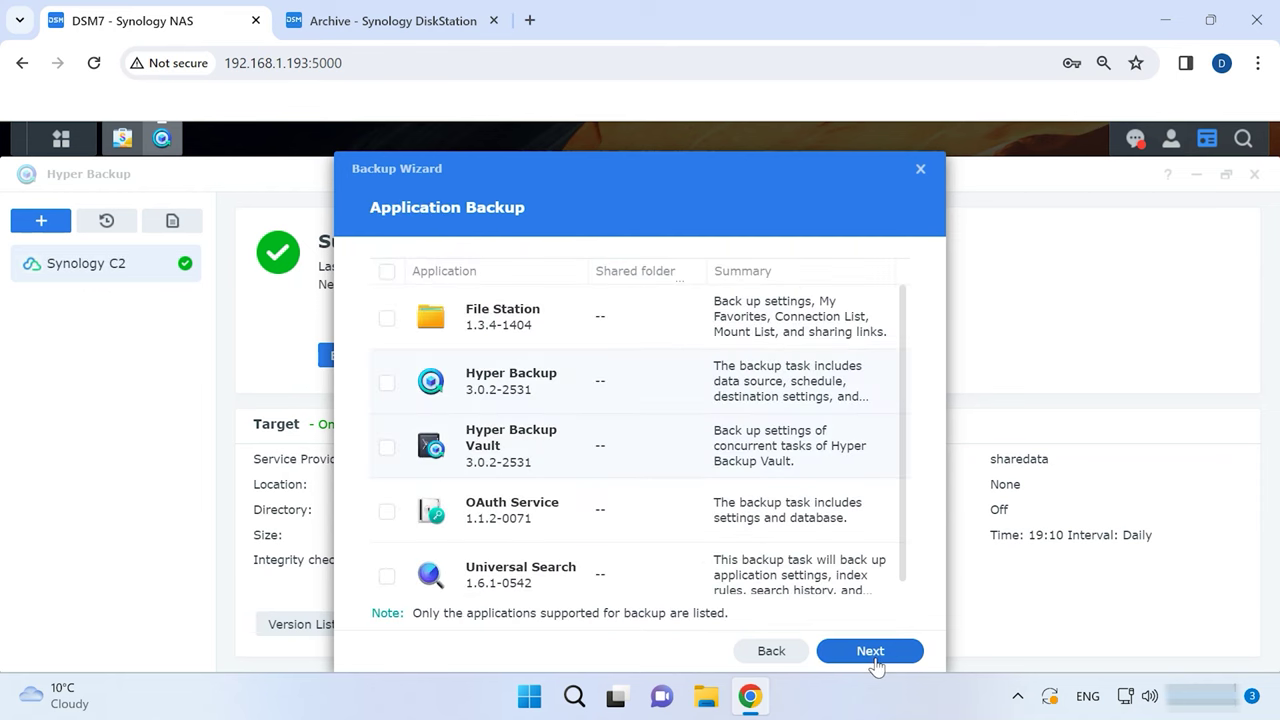
{"action": "left_click", "coordinate": [888, 664]}
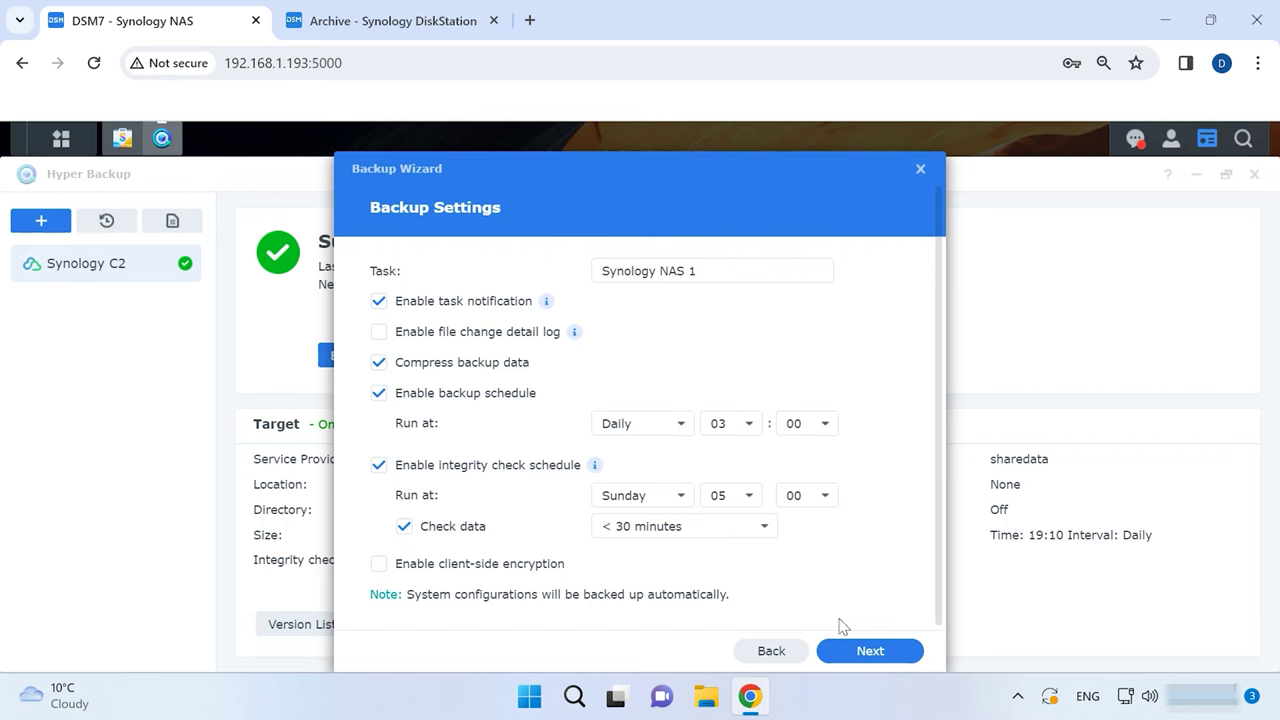
{"action": "left_click", "coordinate": [878, 655]}
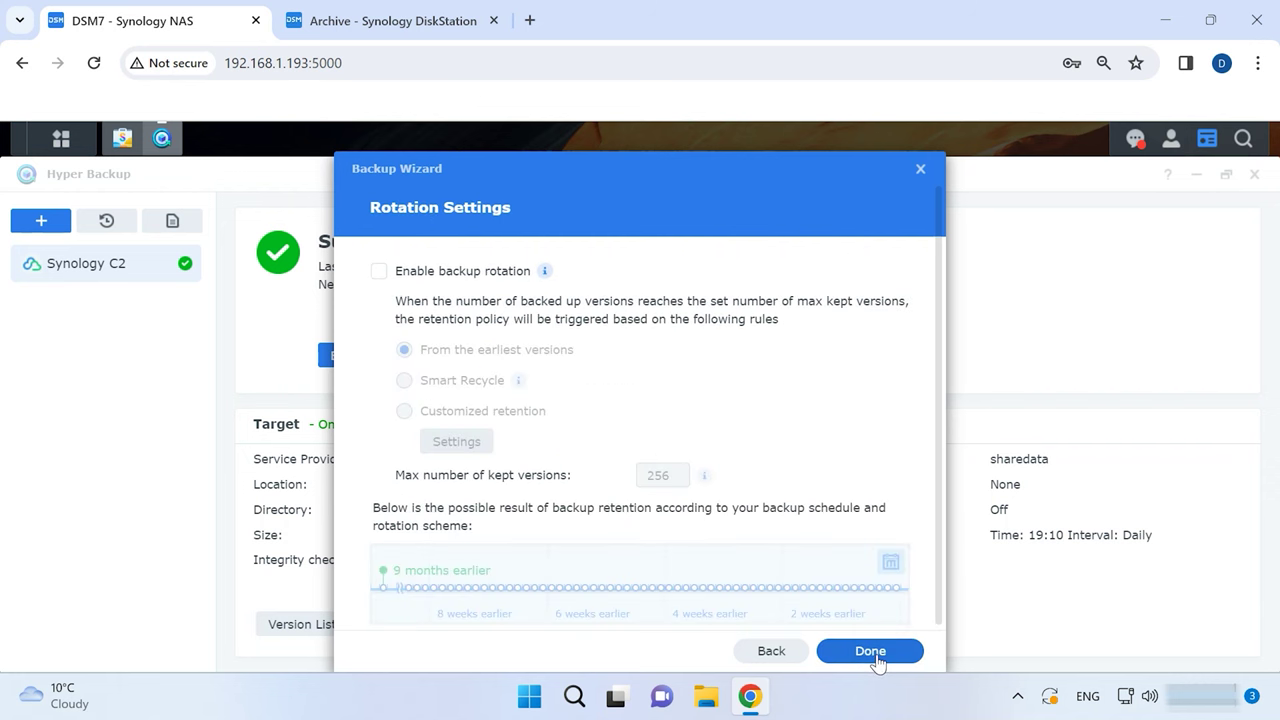
{"action": "left_click", "coordinate": [875, 655]}
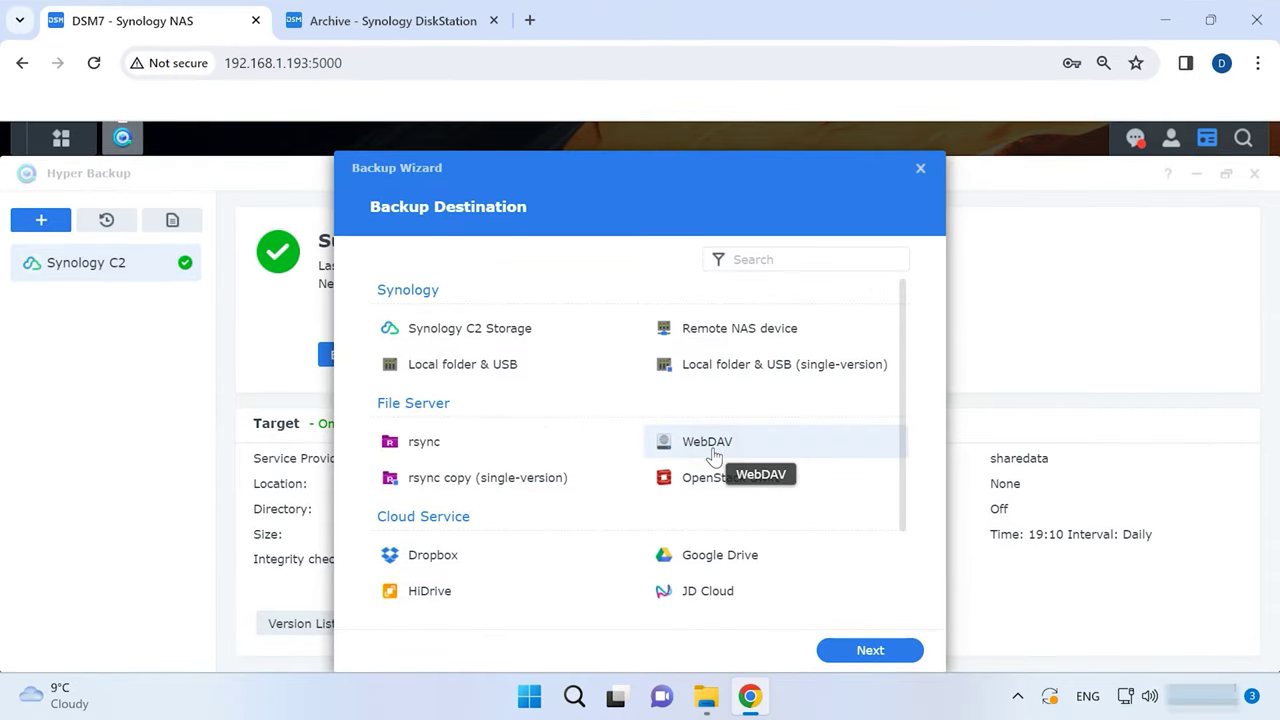
{"action": "left_click", "coordinate": [713, 453]}
{"action": "left_click", "coordinate": [868, 648]}
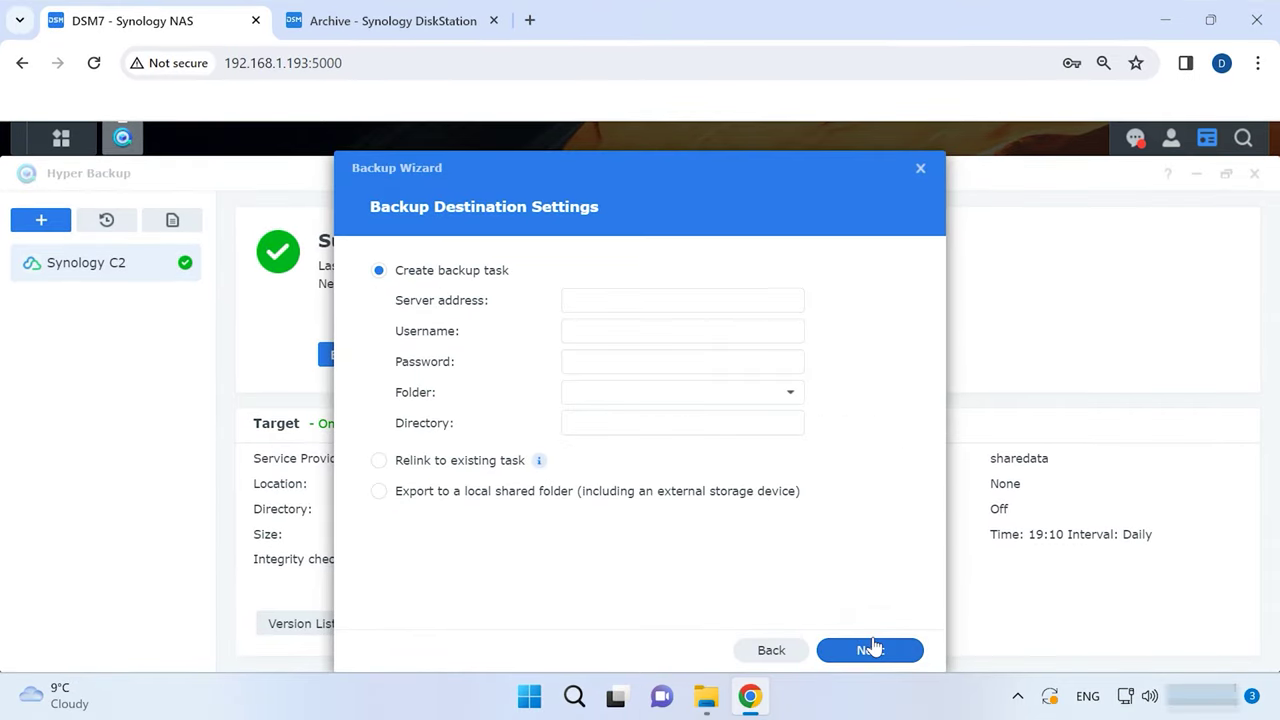
{"action": "left_click", "coordinate": [584, 304]}
{"action": "left_click", "coordinate": [588, 334]}
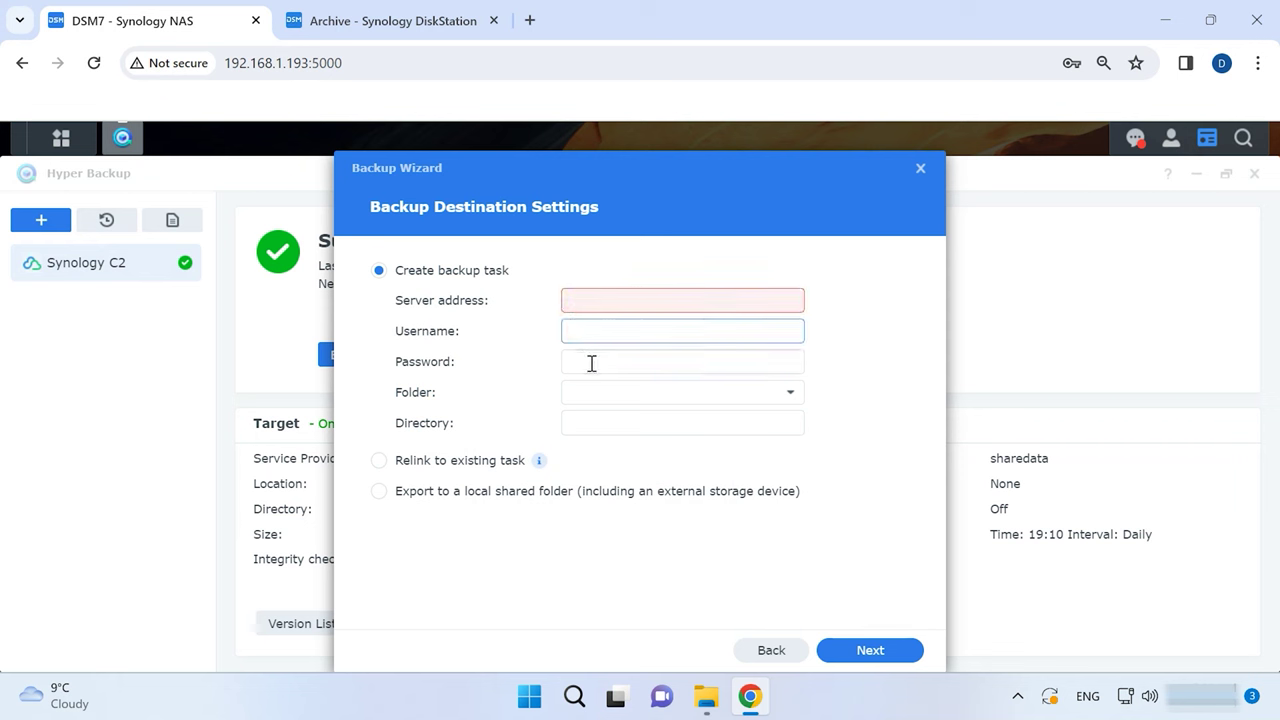
{"action": "left_click", "coordinate": [592, 363]}
{"action": "left_click", "coordinate": [590, 394]}
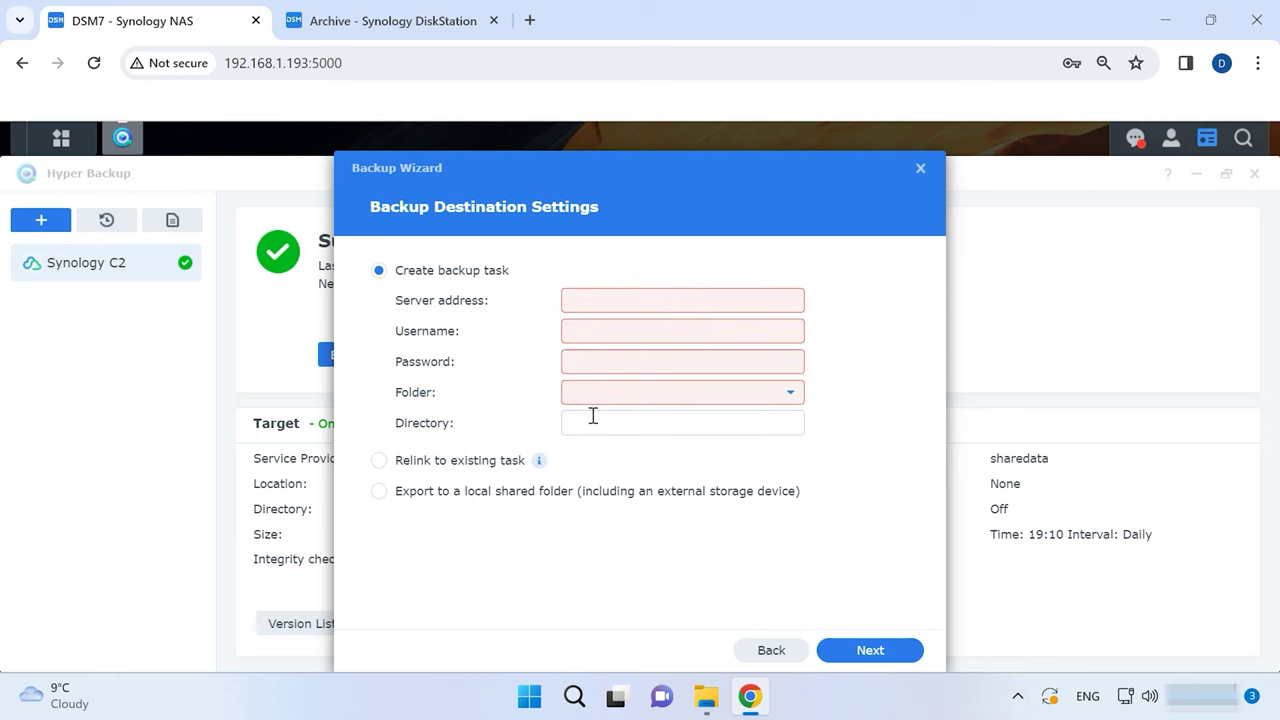
{"action": "left_click", "coordinate": [593, 420]}
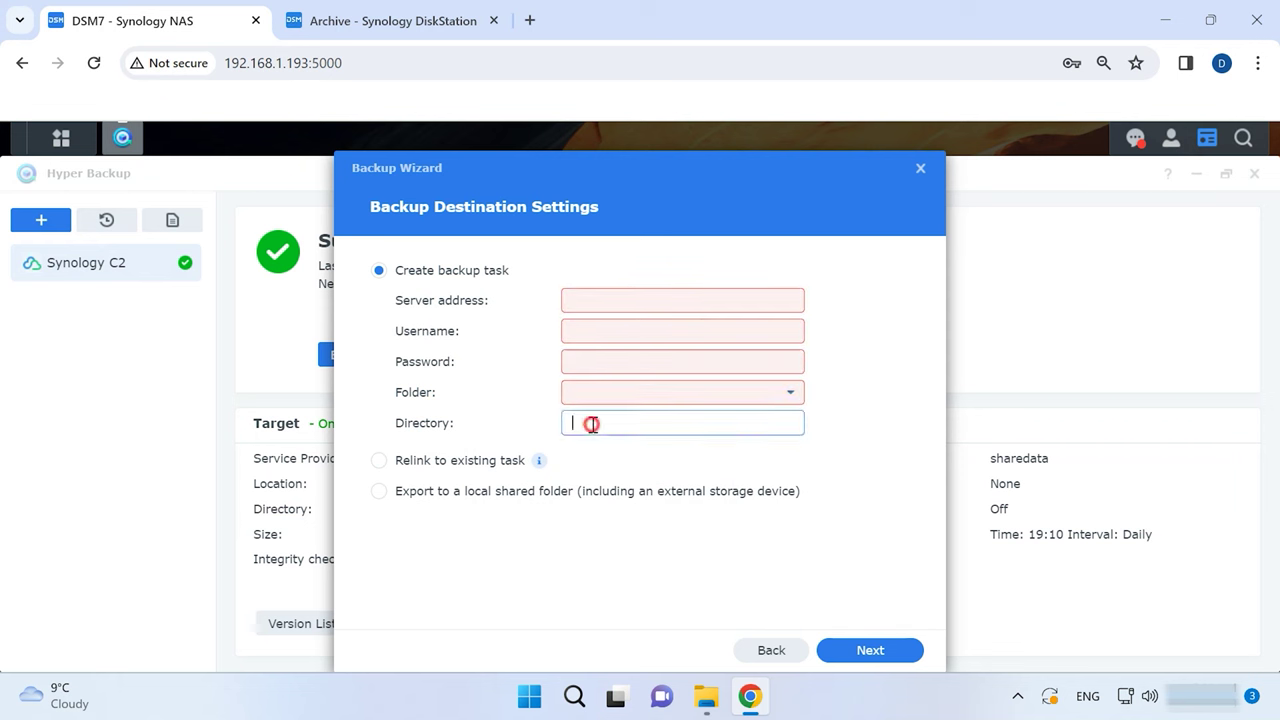
{"action": "left_click", "coordinate": [765, 650]}
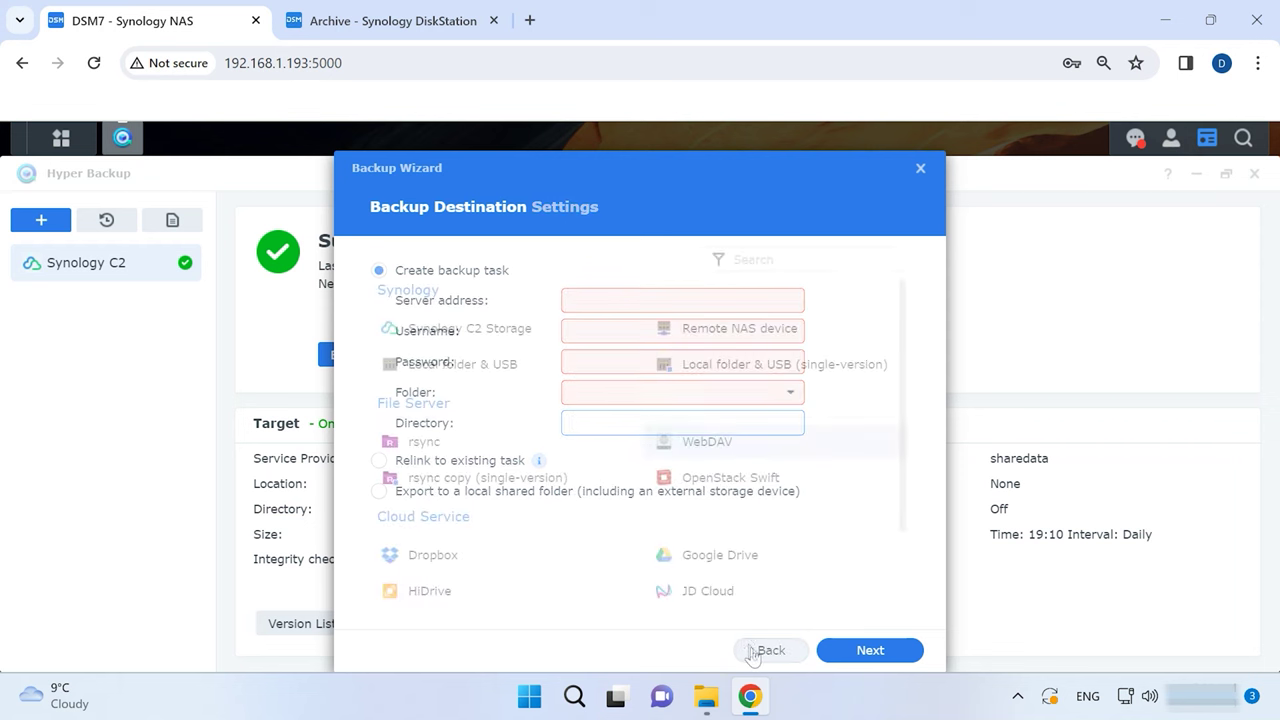
{"action": "left_click", "coordinate": [836, 651]}
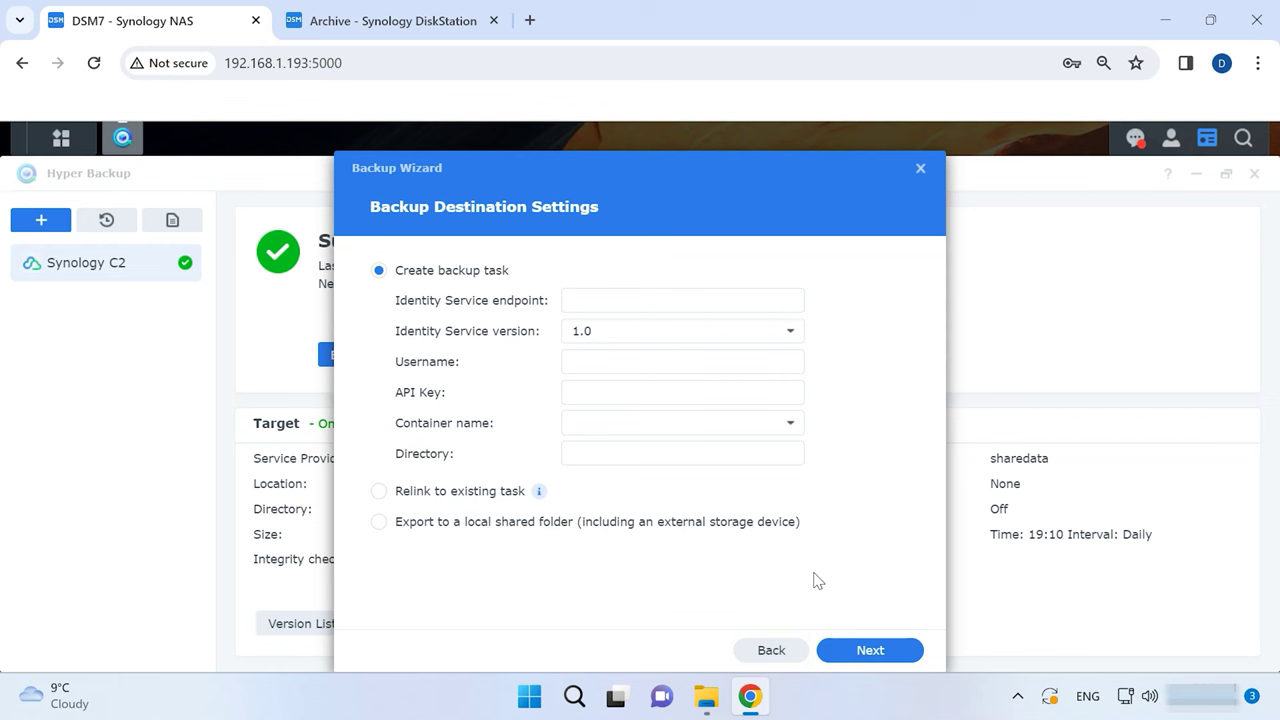
{"action": "left_click", "coordinate": [772, 650]}
{"action": "scroll", "coordinate": [880, 511], "scroll_direction": "down", "scroll_amount": 2}
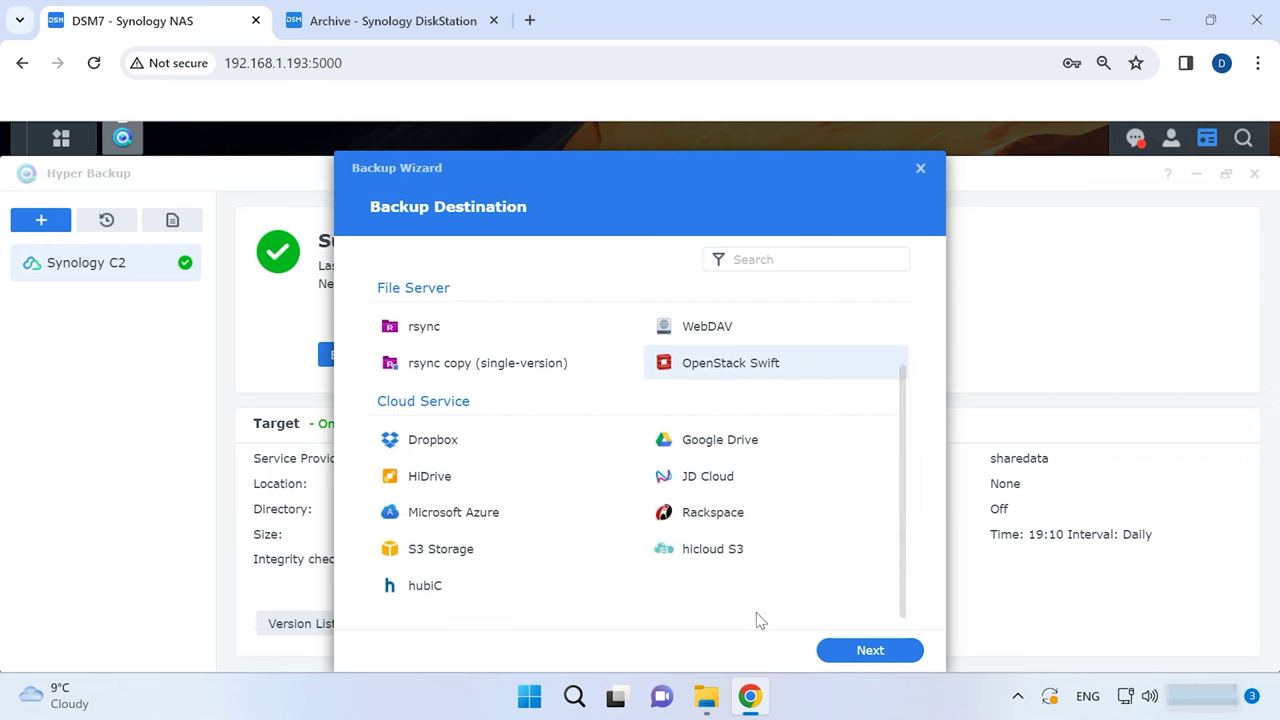
{"action": "left_click", "coordinate": [449, 558]}
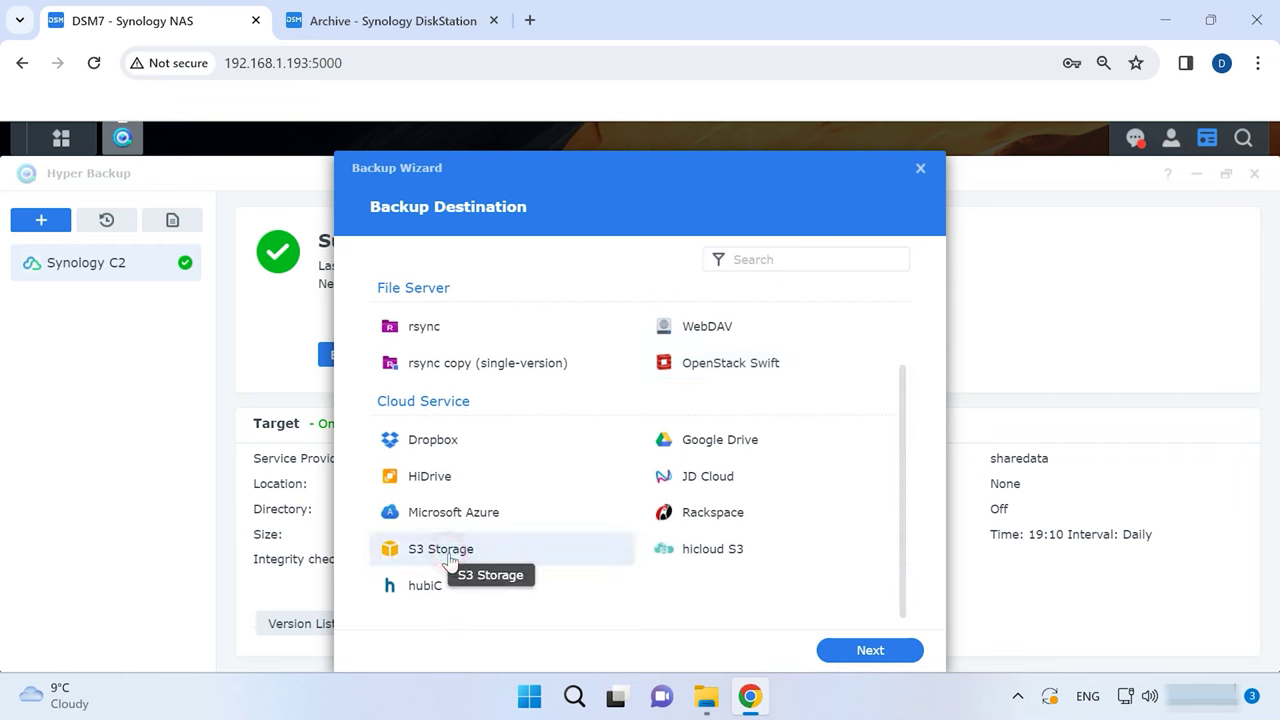
{"action": "left_click", "coordinate": [866, 652]}
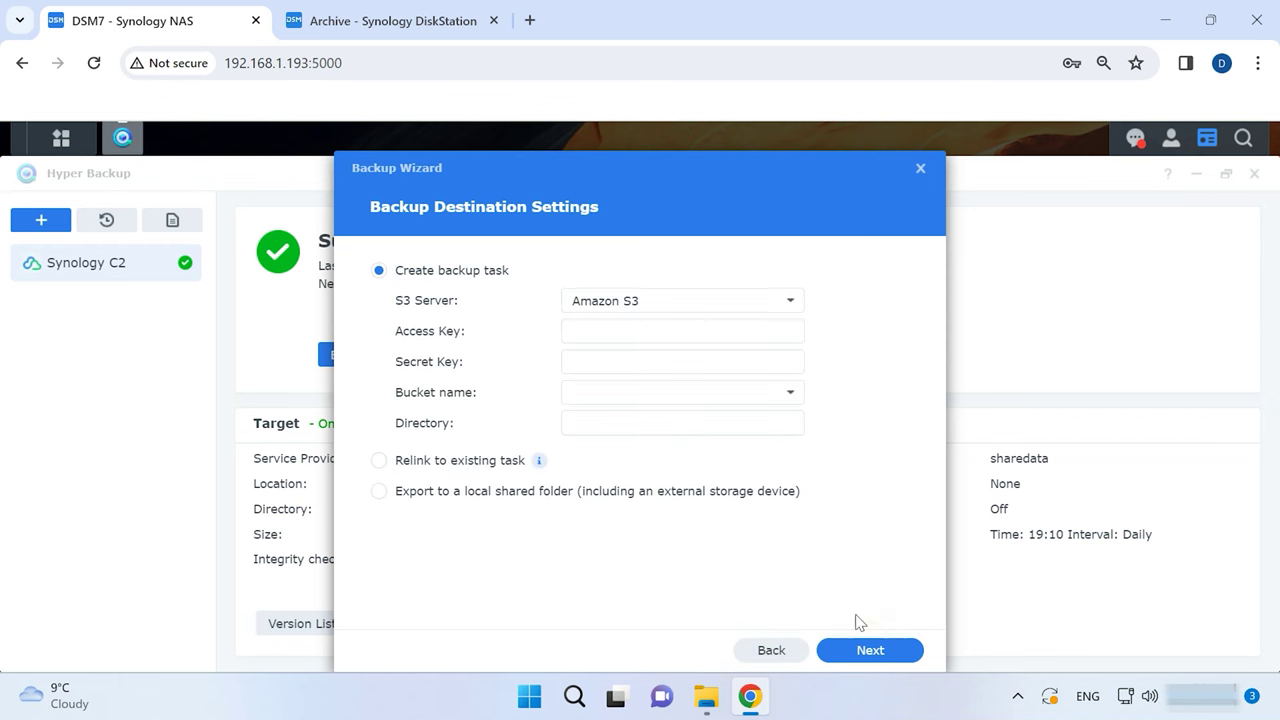
{"action": "left_click", "coordinate": [634, 308]}
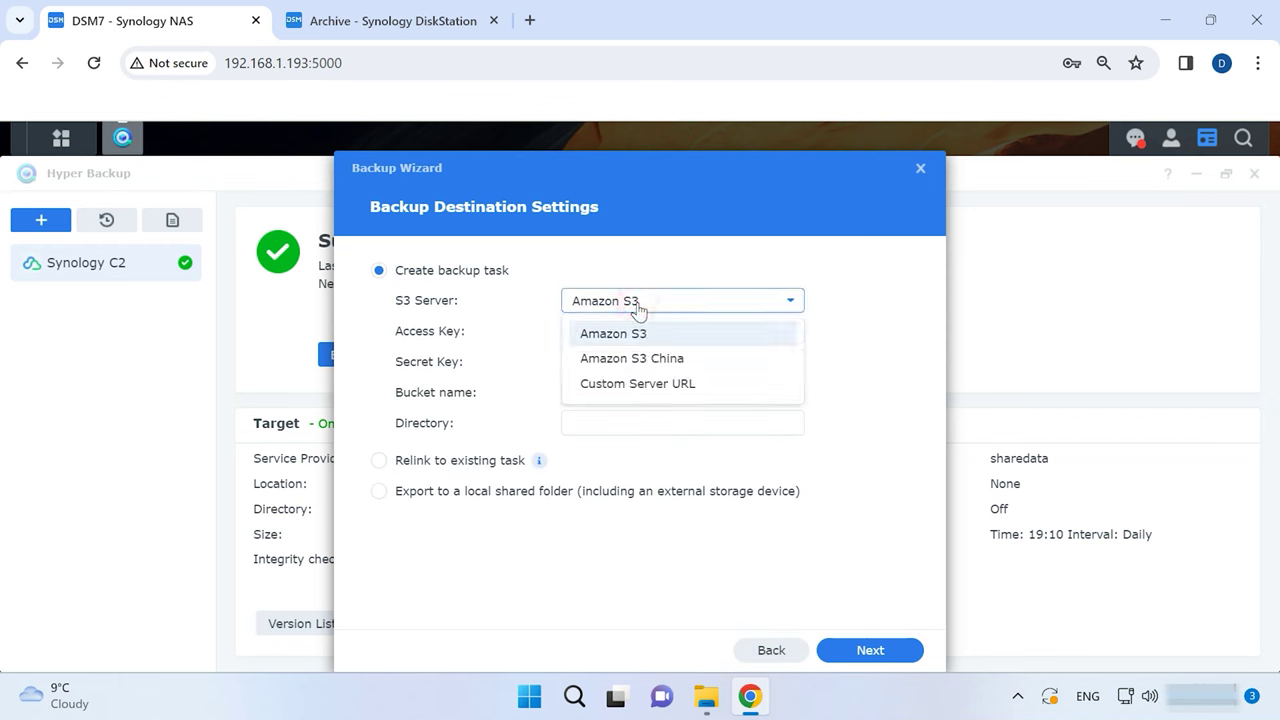
{"action": "left_click", "coordinate": [636, 308]}
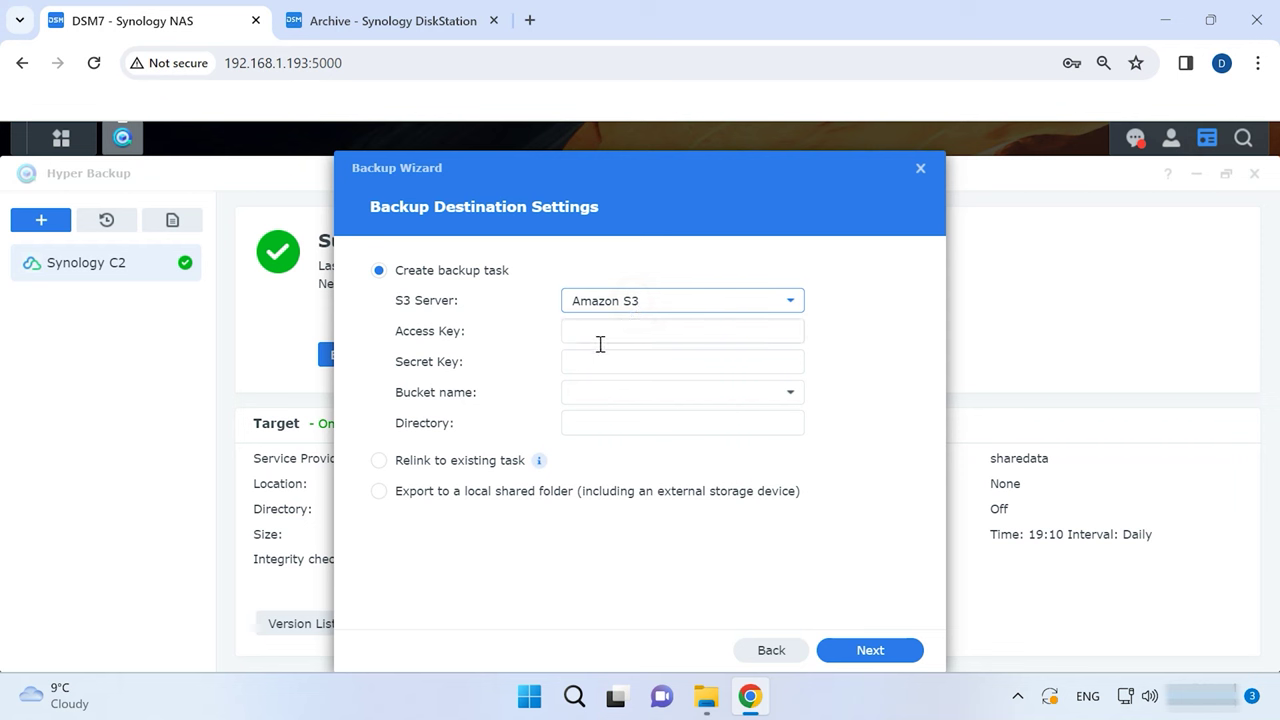
{"action": "left_click", "coordinate": [795, 400]}
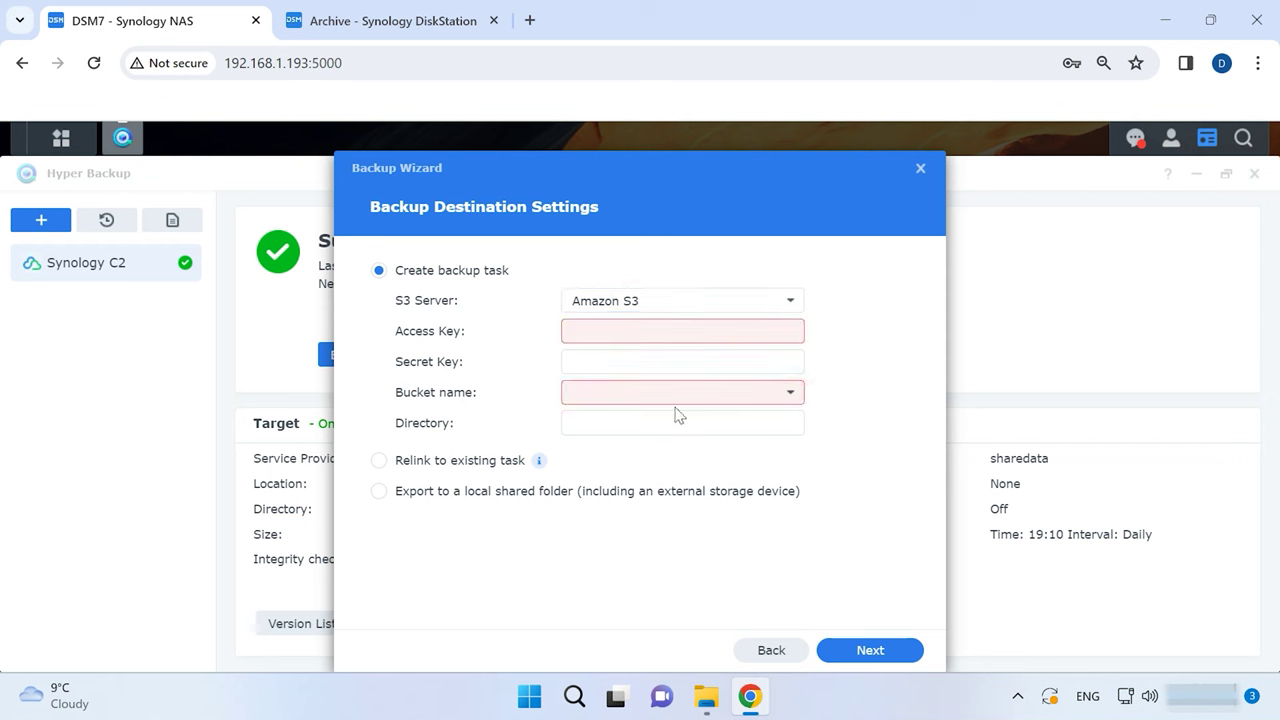
{"action": "left_click", "coordinate": [628, 427]}
{"action": "left_click", "coordinate": [767, 648]}
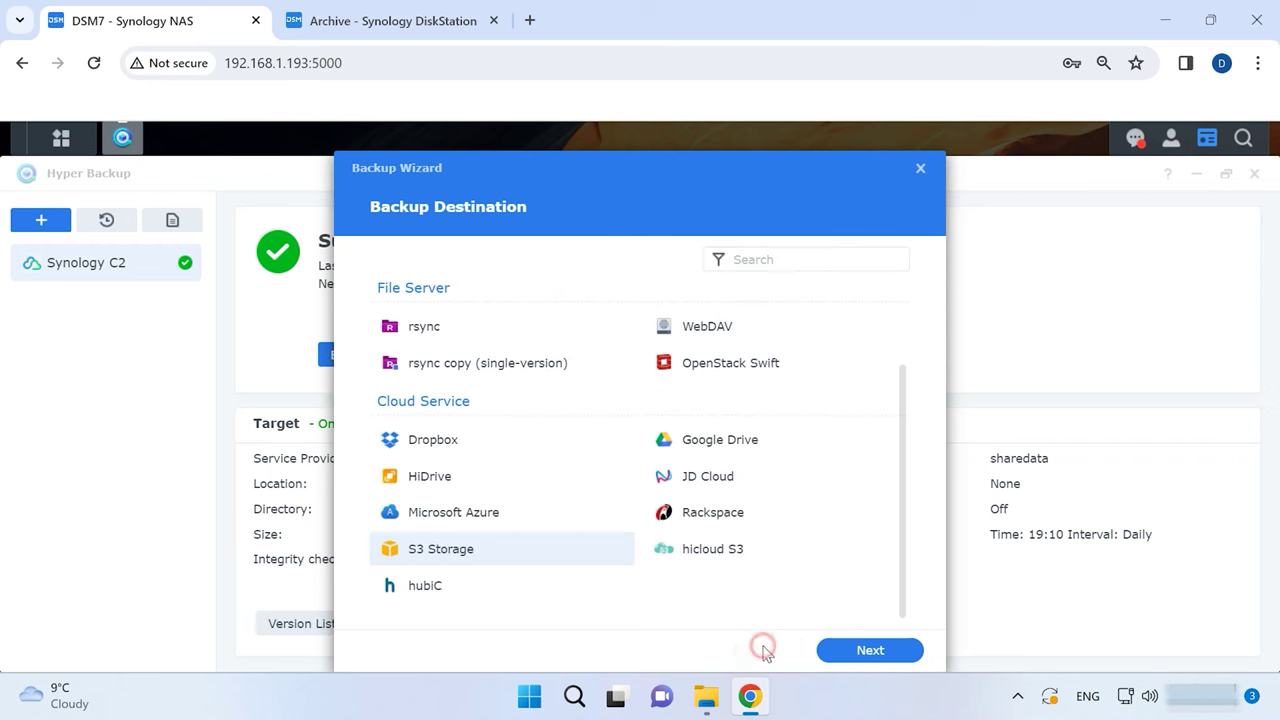
Link the remembered Dropbox account and allow Hyper Backup to access its files.
{"action": "left_click", "coordinate": [466, 441]}
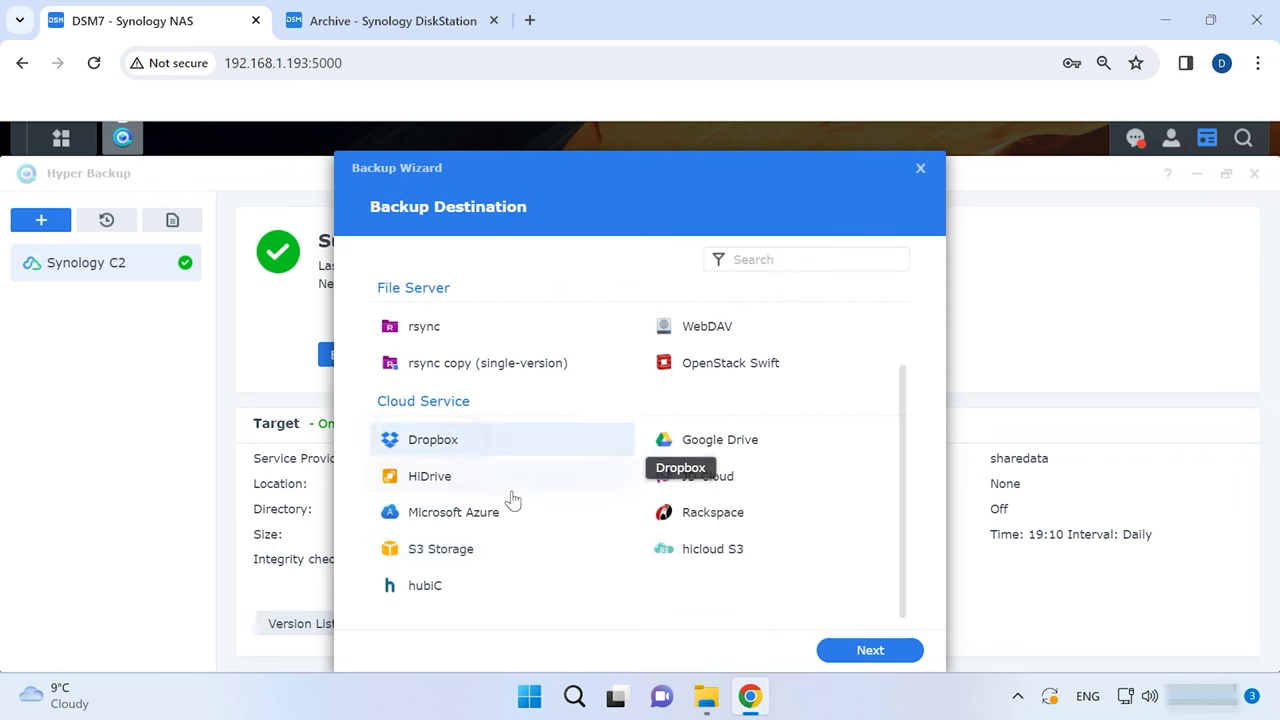
{"action": "left_click", "coordinate": [871, 652]}
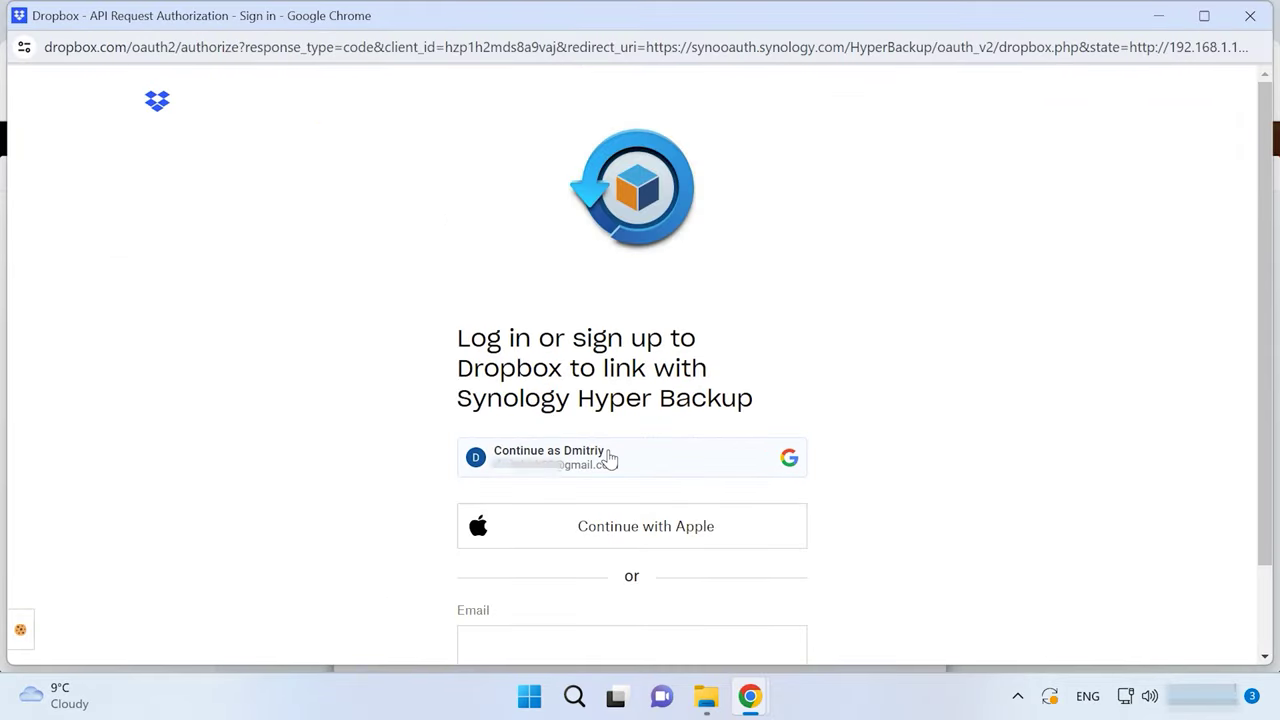
{"action": "left_click", "coordinate": [609, 457]}
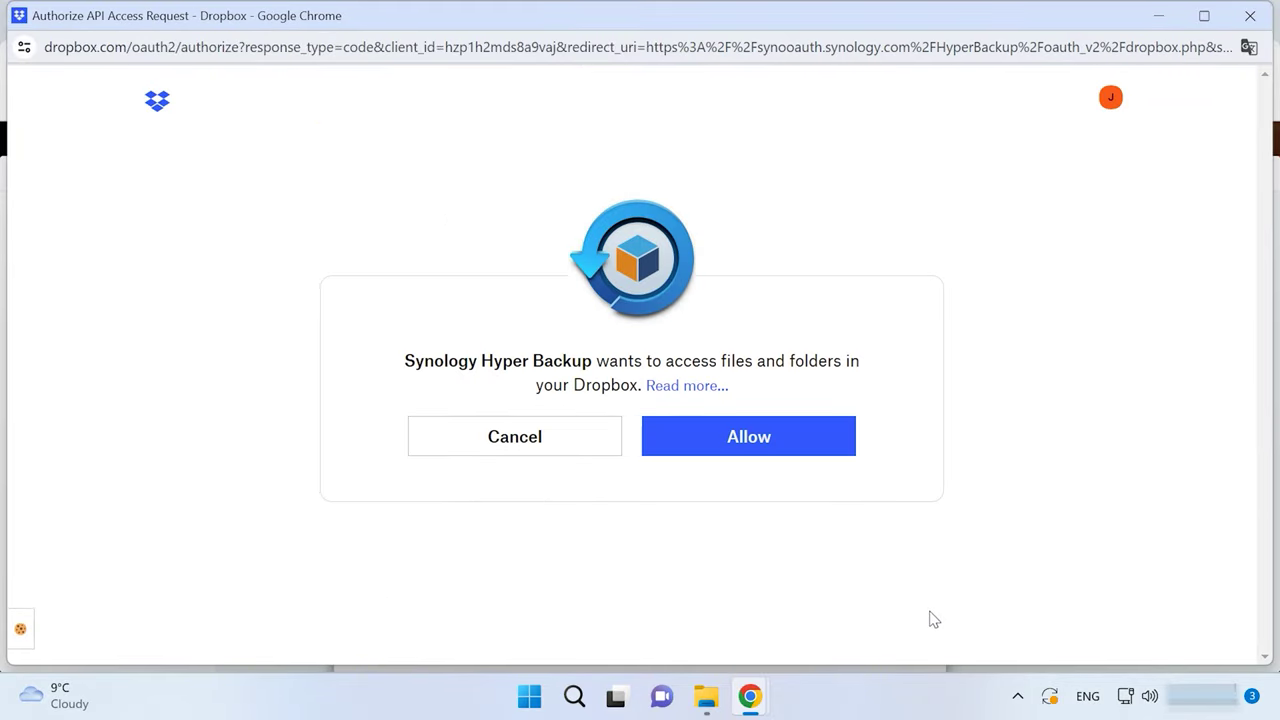
{"action": "left_click", "coordinate": [779, 452]}
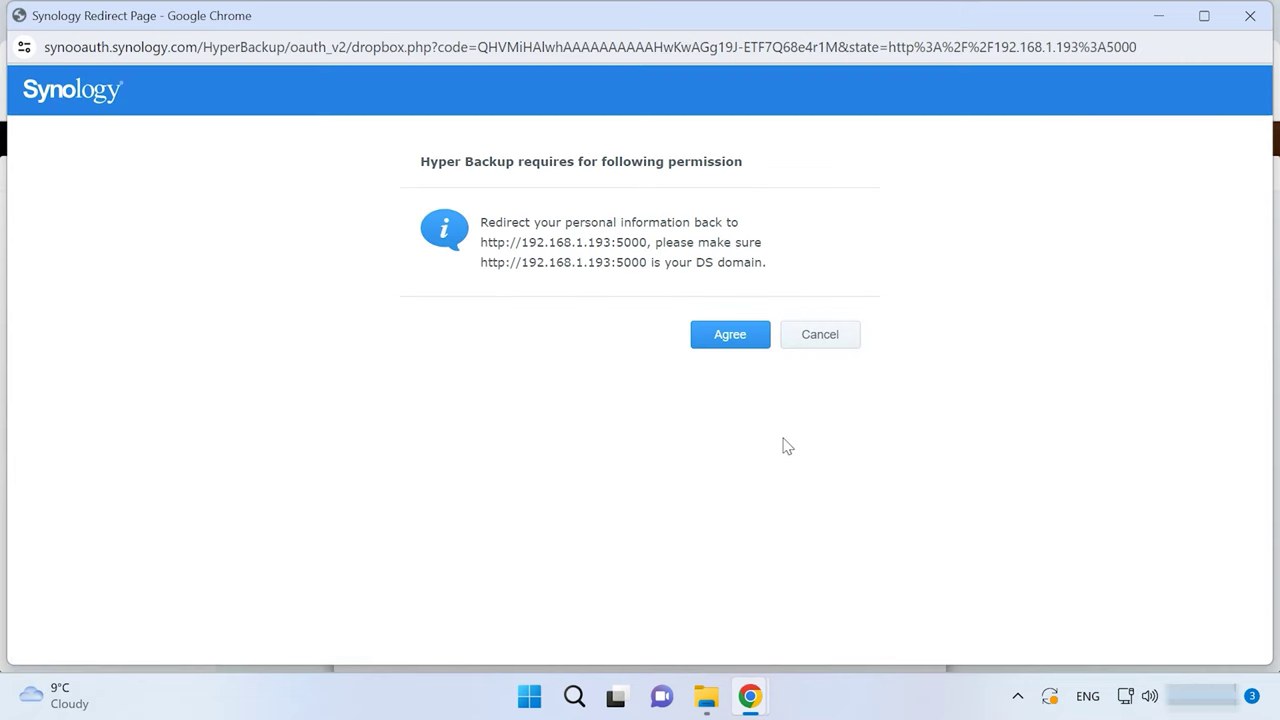
{"action": "left_click", "coordinate": [737, 345]}
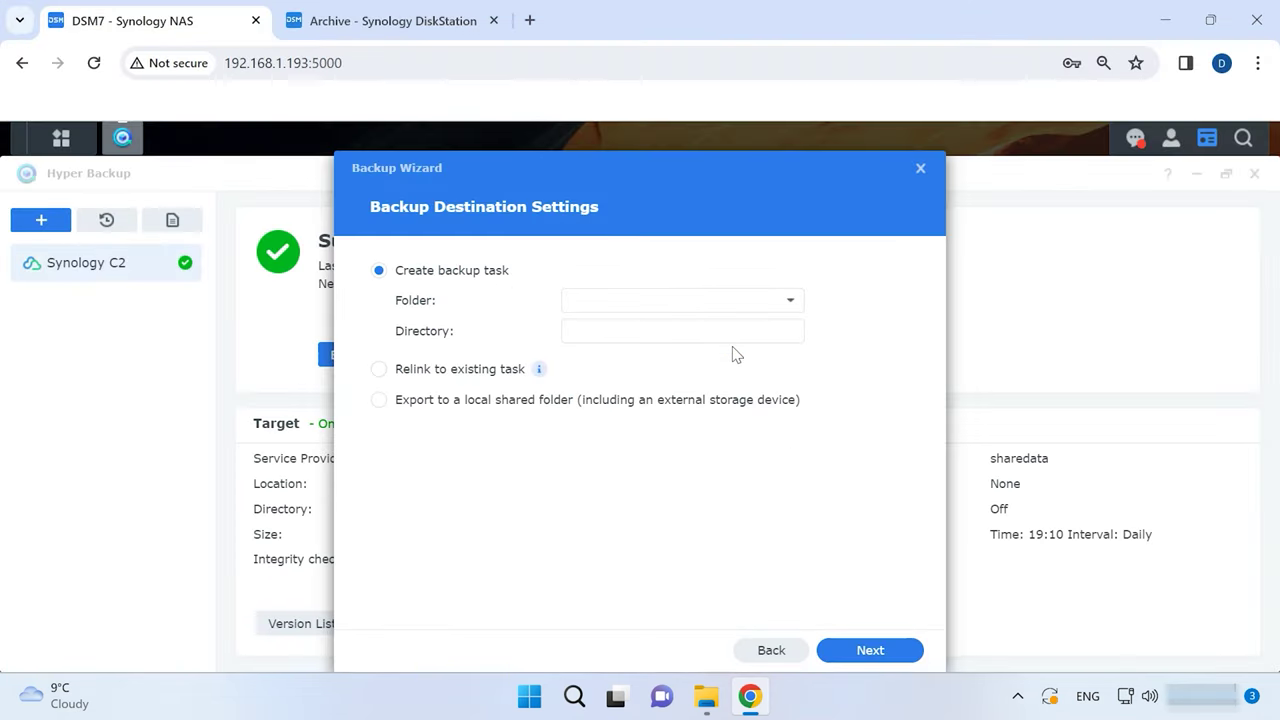
Set the Dropbox destination to the backup folder with directory DSM7_2.
{"action": "left_click", "coordinate": [789, 303]}
{"action": "left_click", "coordinate": [617, 359]}
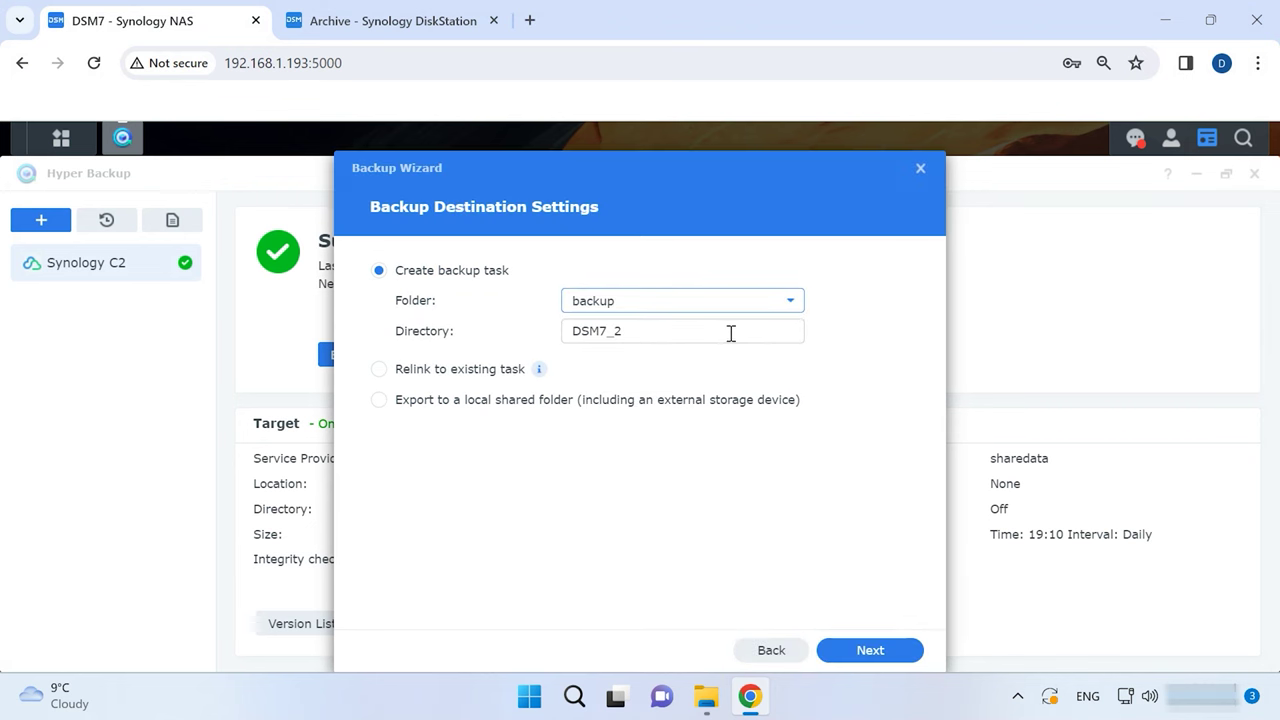
{"action": "left_click", "coordinate": [880, 656]}
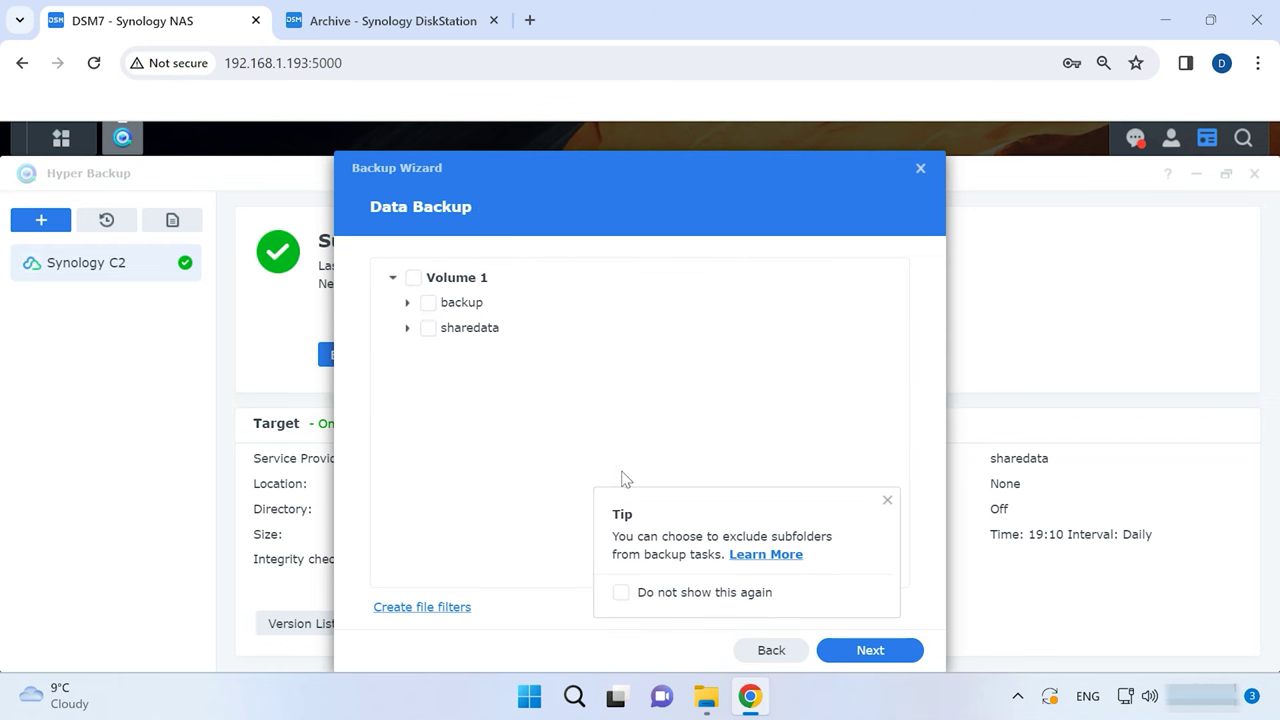
Include sharedata, keep default application, backup and rotation options, and back up now.
{"action": "left_click", "coordinate": [434, 332]}
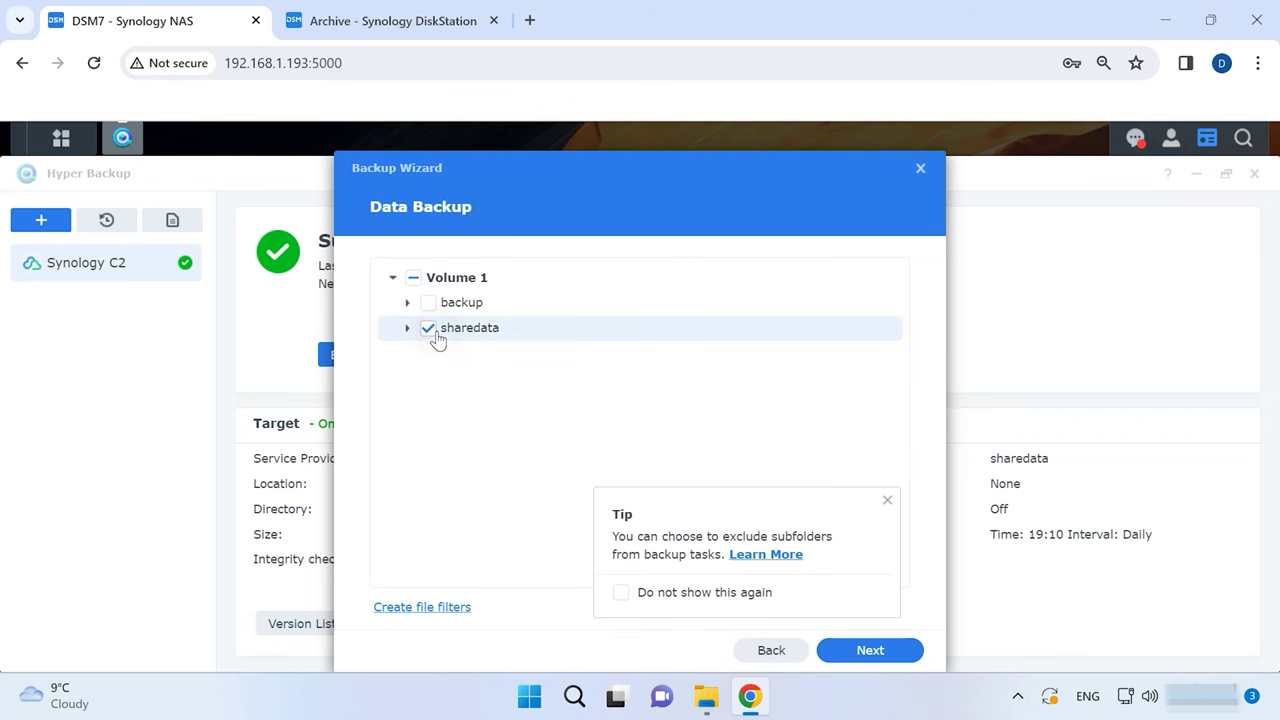
{"action": "left_click", "coordinate": [866, 652]}
{"action": "left_click", "coordinate": [893, 655]}
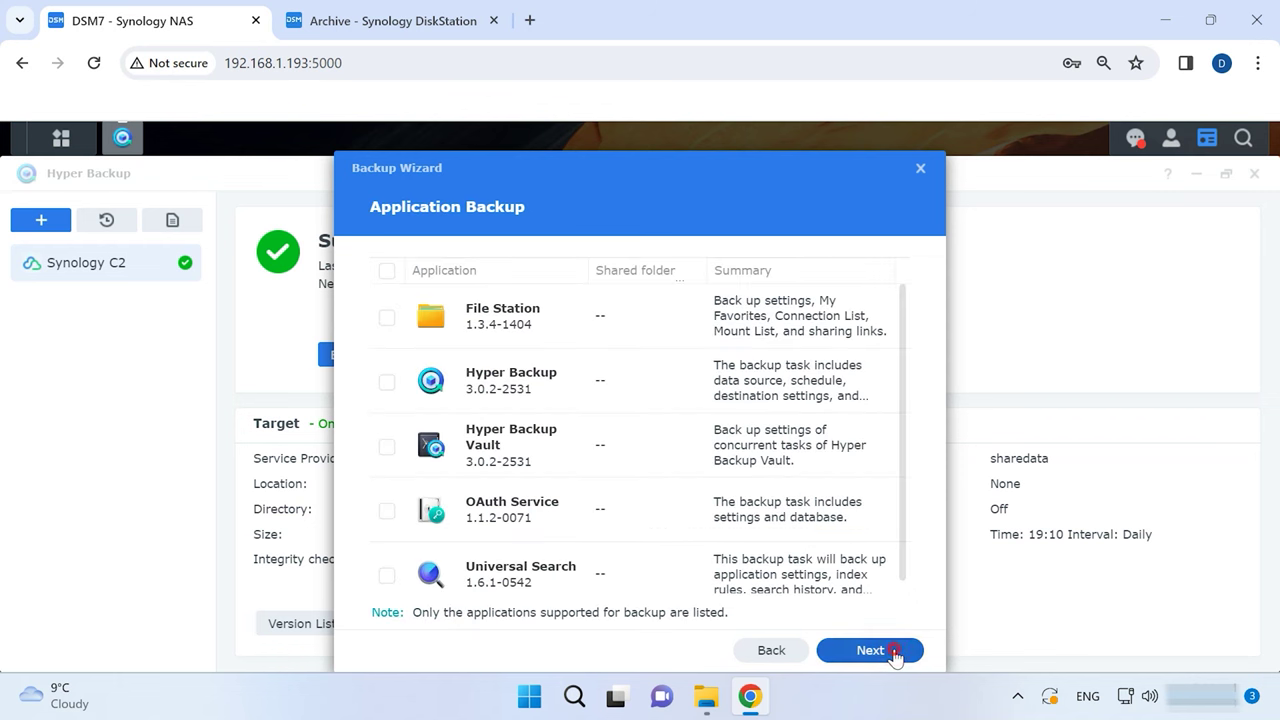
{"action": "left_click", "coordinate": [893, 652]}
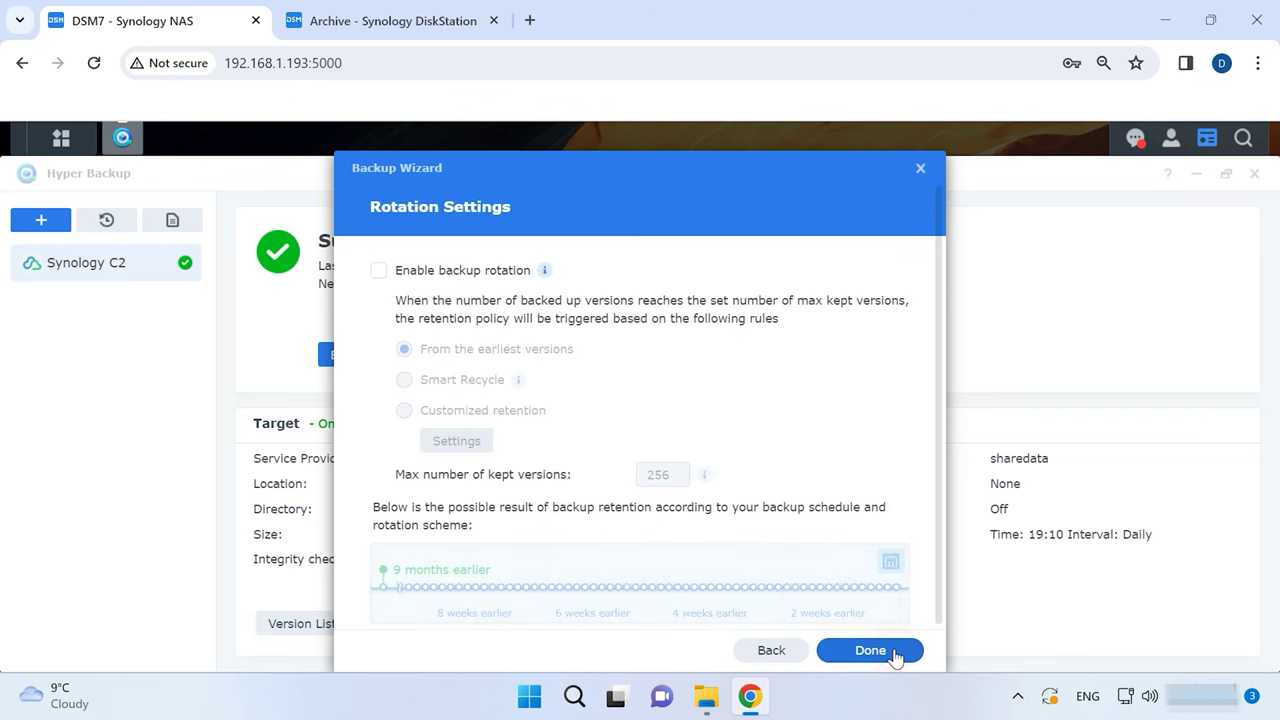
{"action": "left_click", "coordinate": [890, 652]}
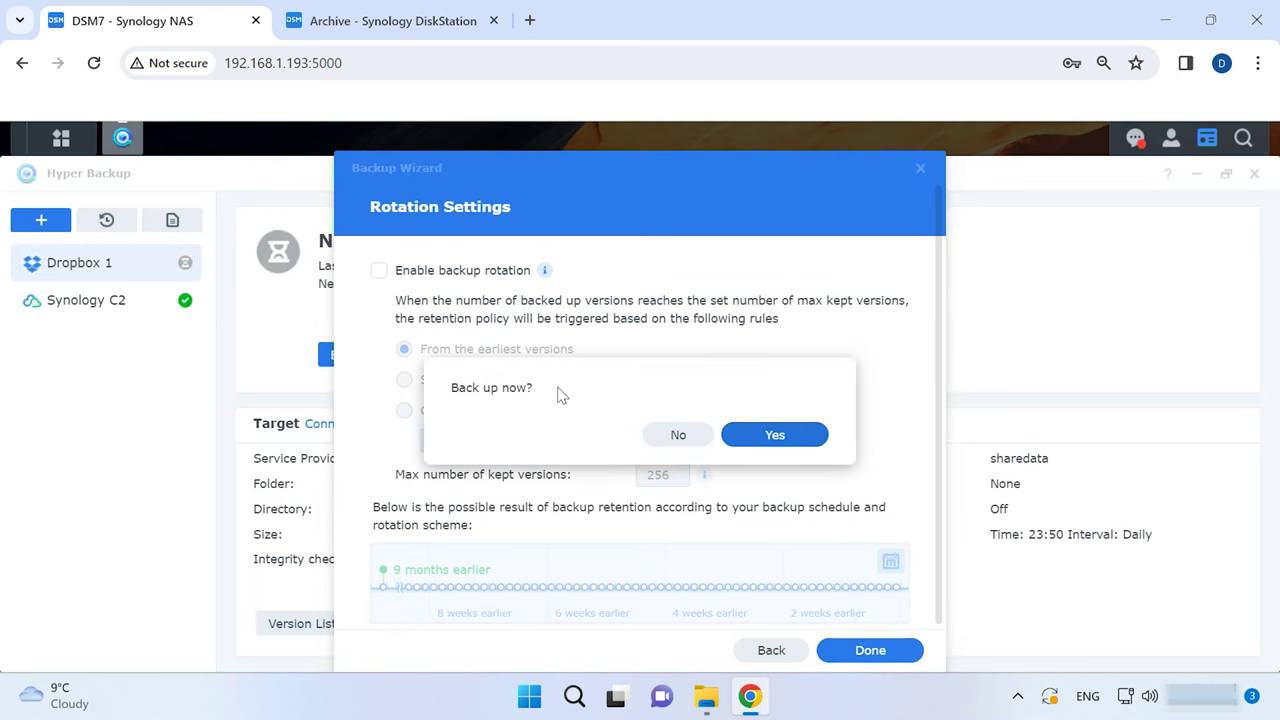
{"action": "left_click", "coordinate": [776, 436]}
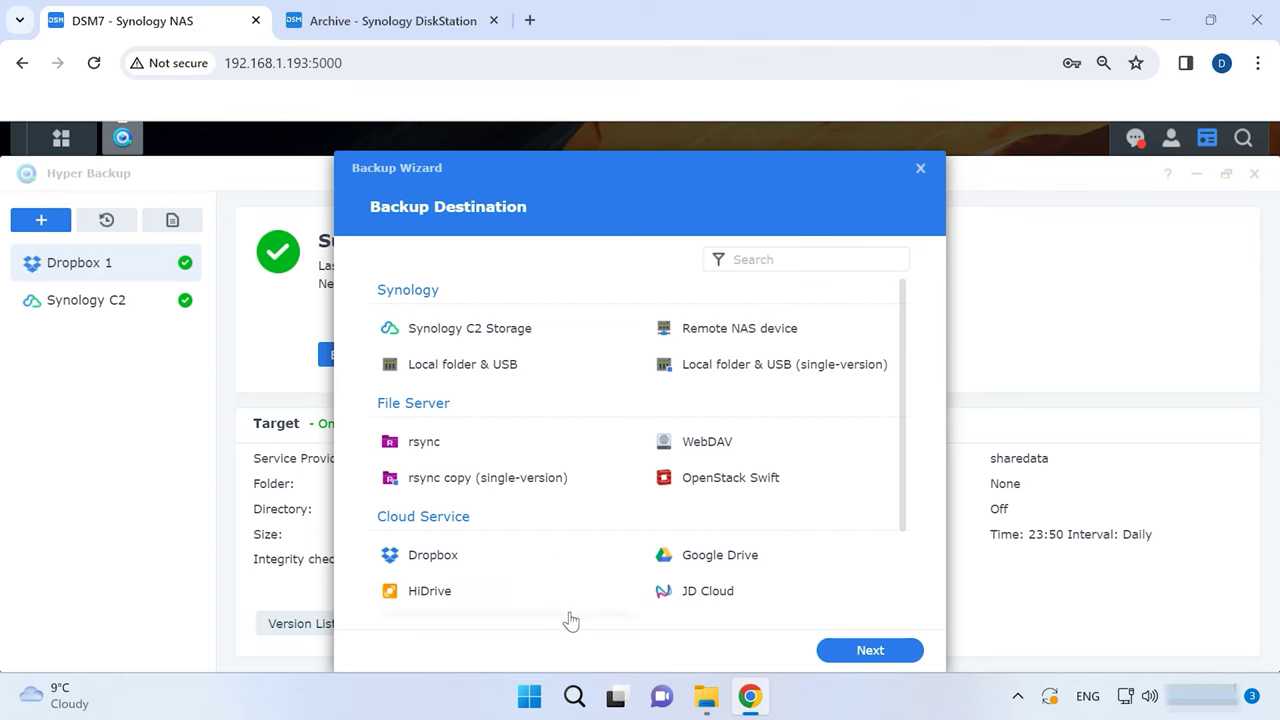
Browse HiDrive, JD Cloud, Microsoft Azure, Rackspace, hicloud S3 and hubiC in the destination list.
{"action": "scroll", "coordinate": [570, 621], "scroll_direction": "down", "scroll_amount": 2}
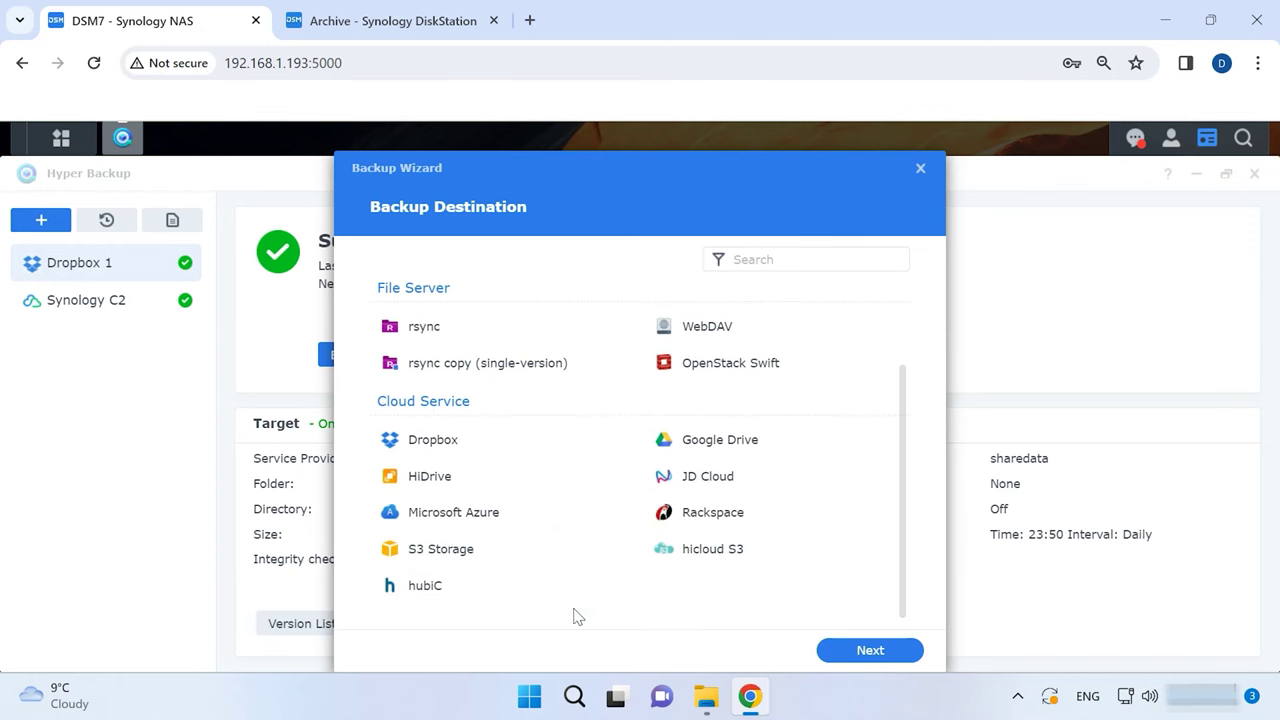
{"action": "left_click", "coordinate": [432, 476]}
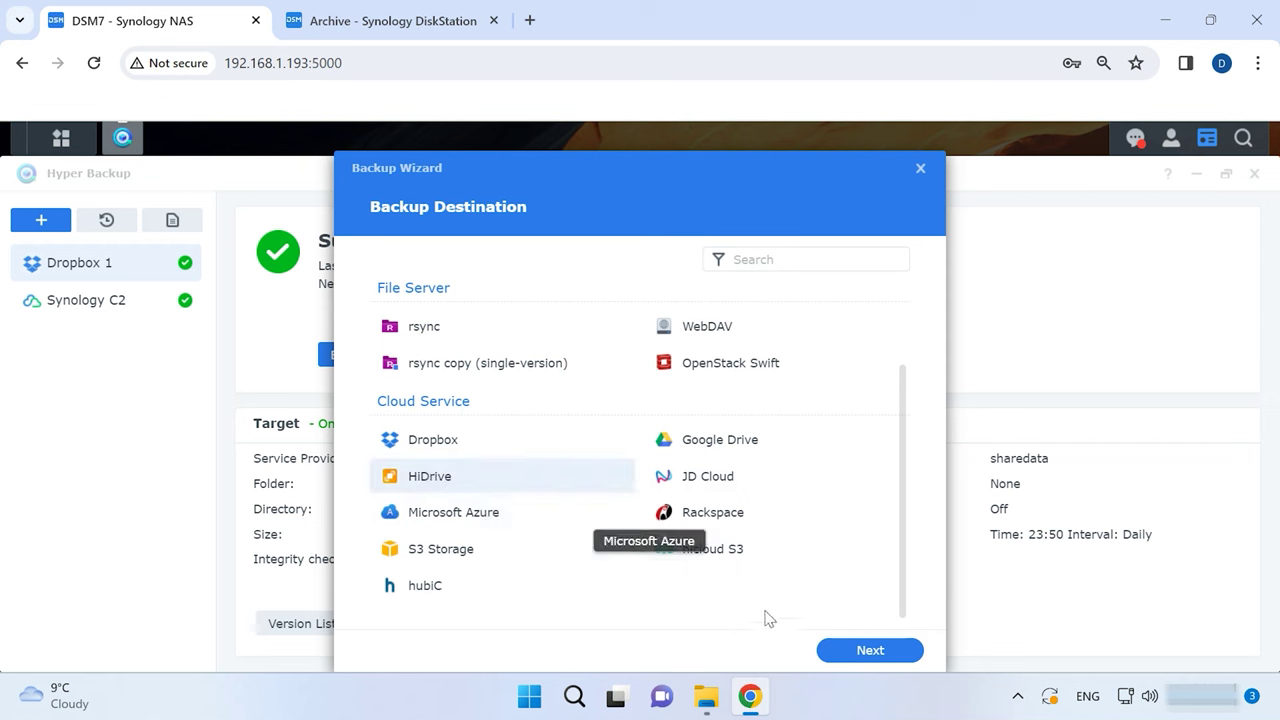
{"action": "left_click", "coordinate": [718, 477]}
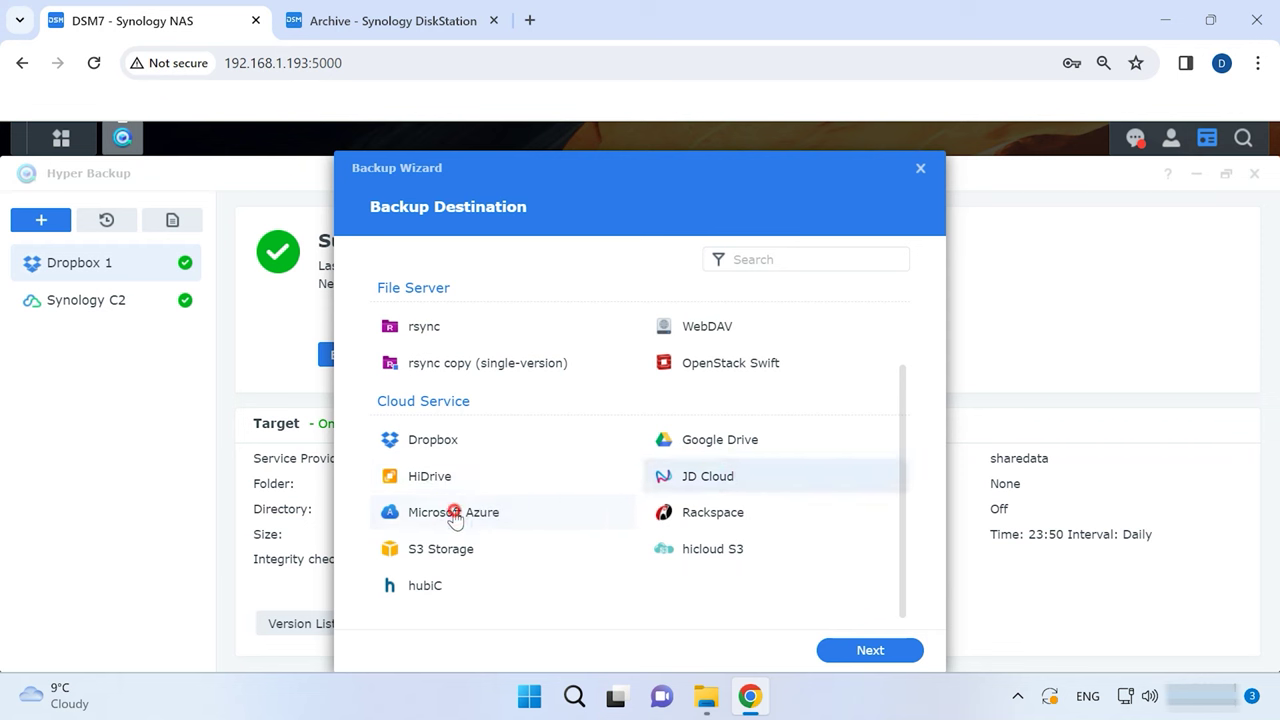
{"action": "left_click", "coordinate": [455, 516]}
{"action": "left_click", "coordinate": [700, 522]}
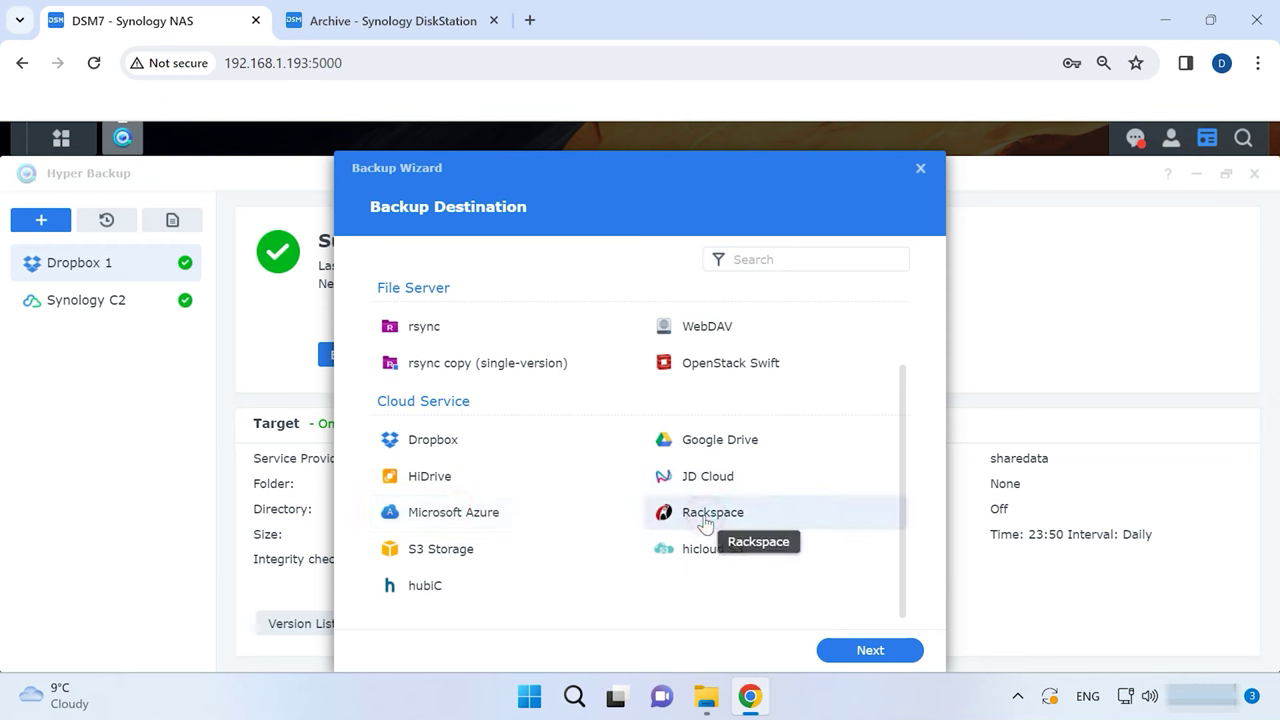
{"action": "left_click", "coordinate": [710, 553]}
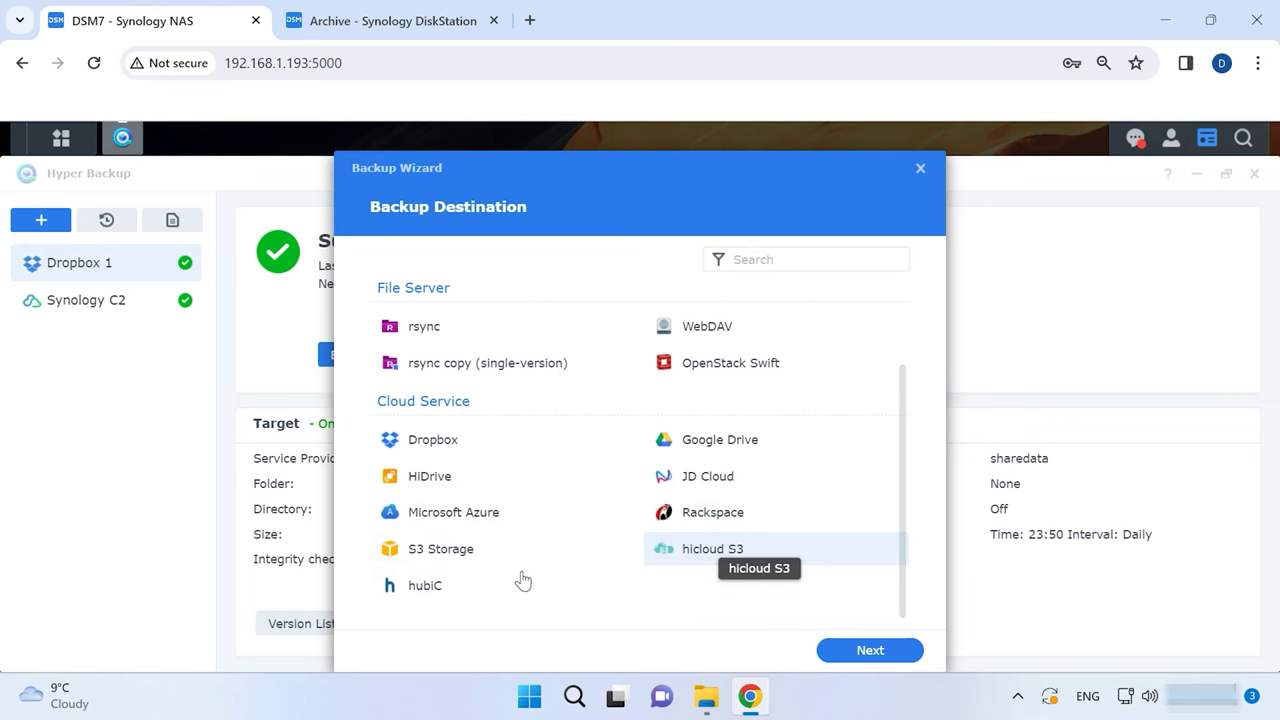
{"action": "left_click", "coordinate": [445, 595]}
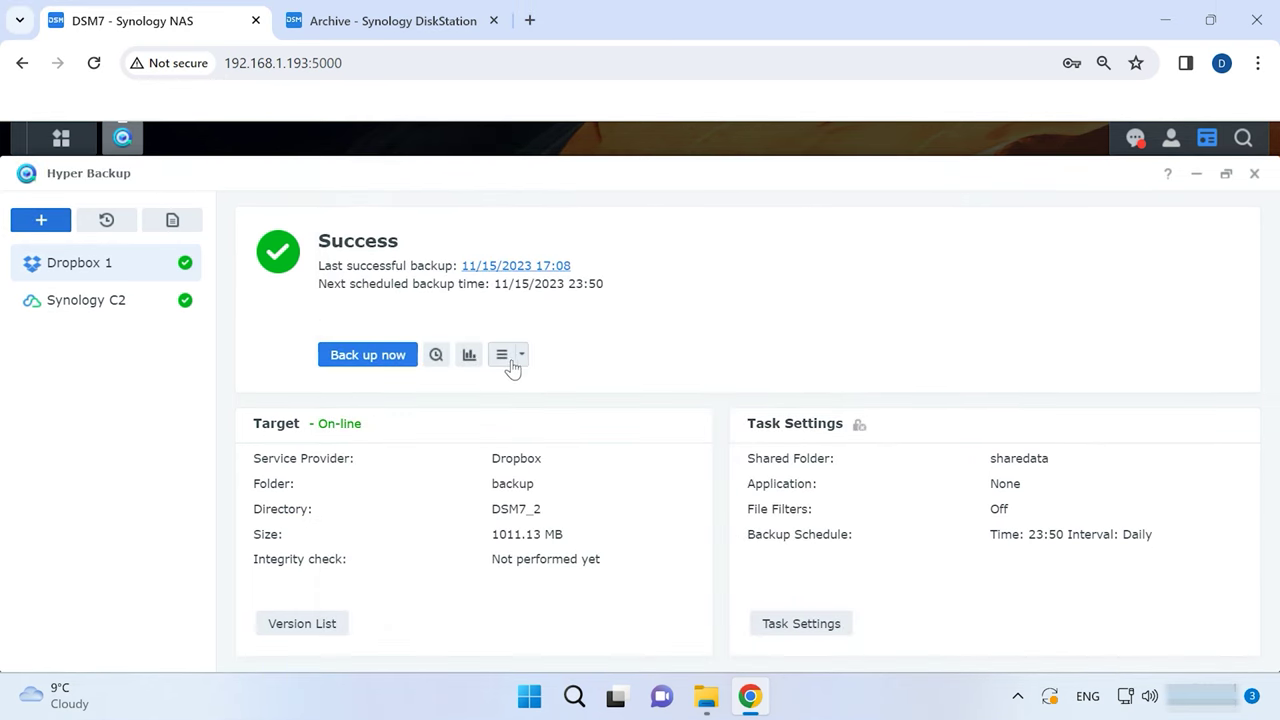
Open Dropbox 1 for editing and view its sharedata subfolders, general, application and schedule settings.
{"action": "left_click", "coordinate": [521, 344]}
{"action": "left_click", "coordinate": [524, 376]}
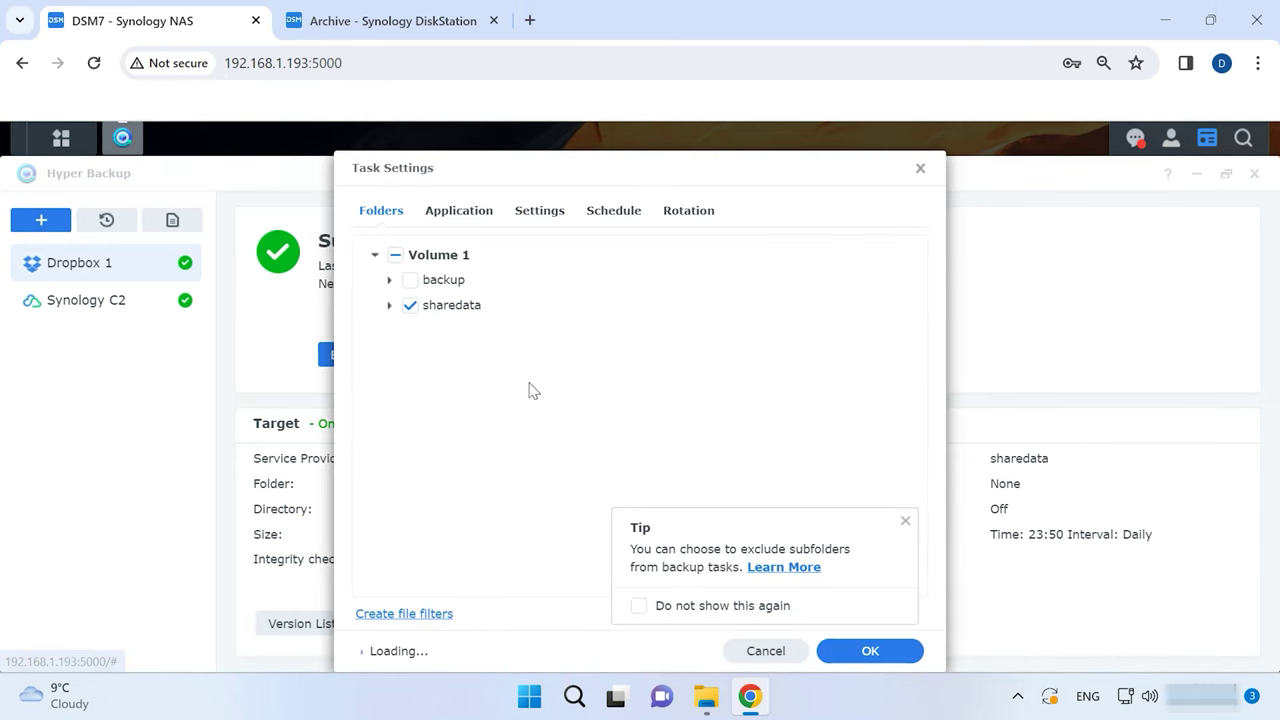
{"action": "left_click", "coordinate": [389, 305]}
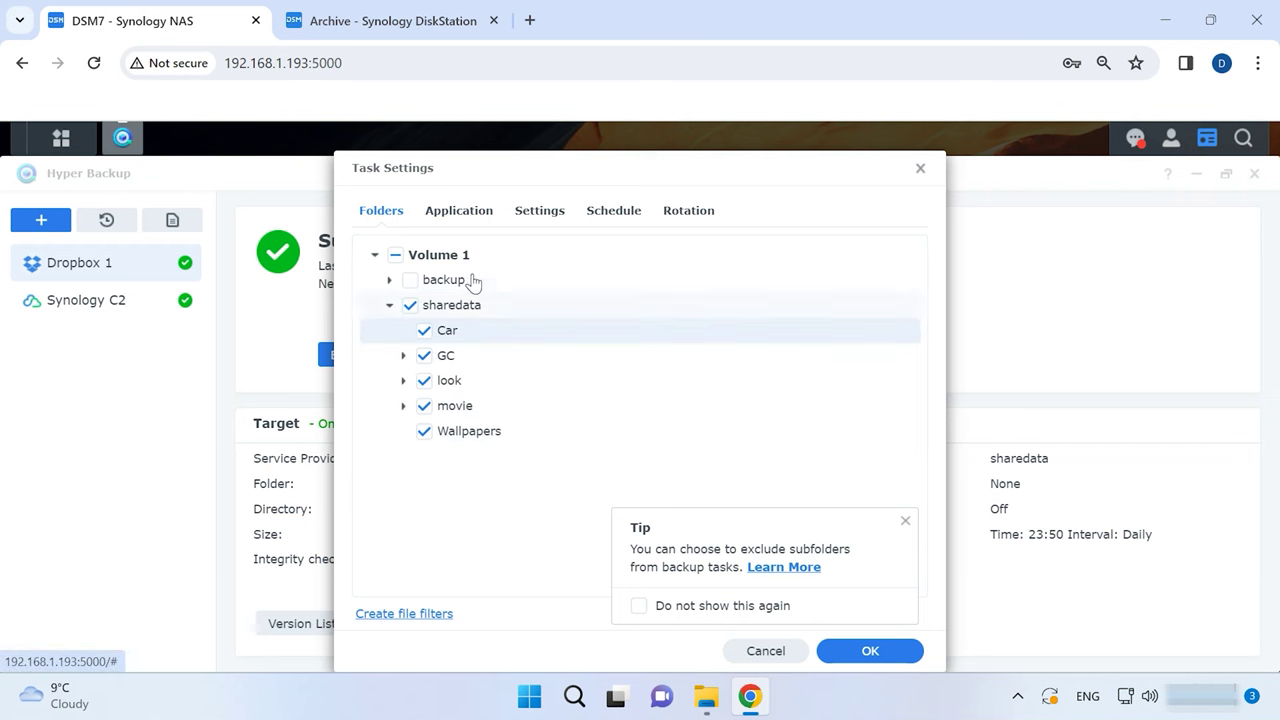
{"action": "left_click", "coordinate": [543, 214]}
{"action": "left_click", "coordinate": [440, 212]}
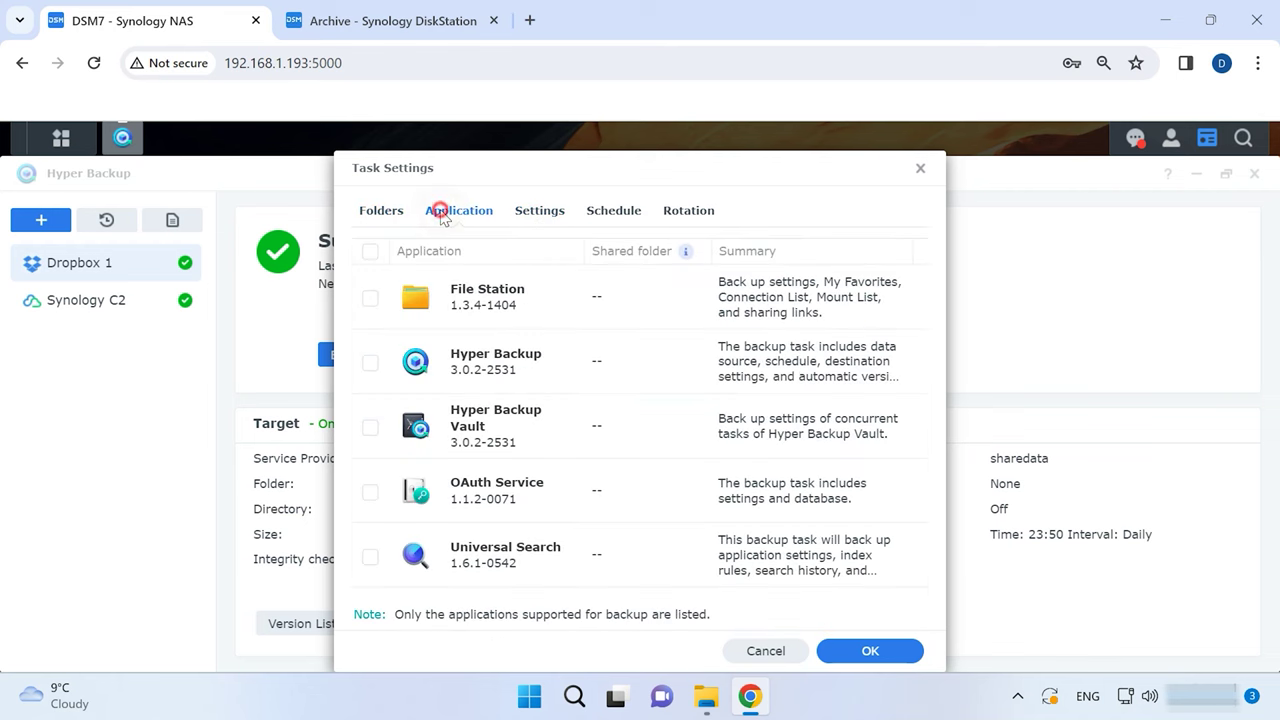
{"action": "left_click", "coordinate": [614, 212]}
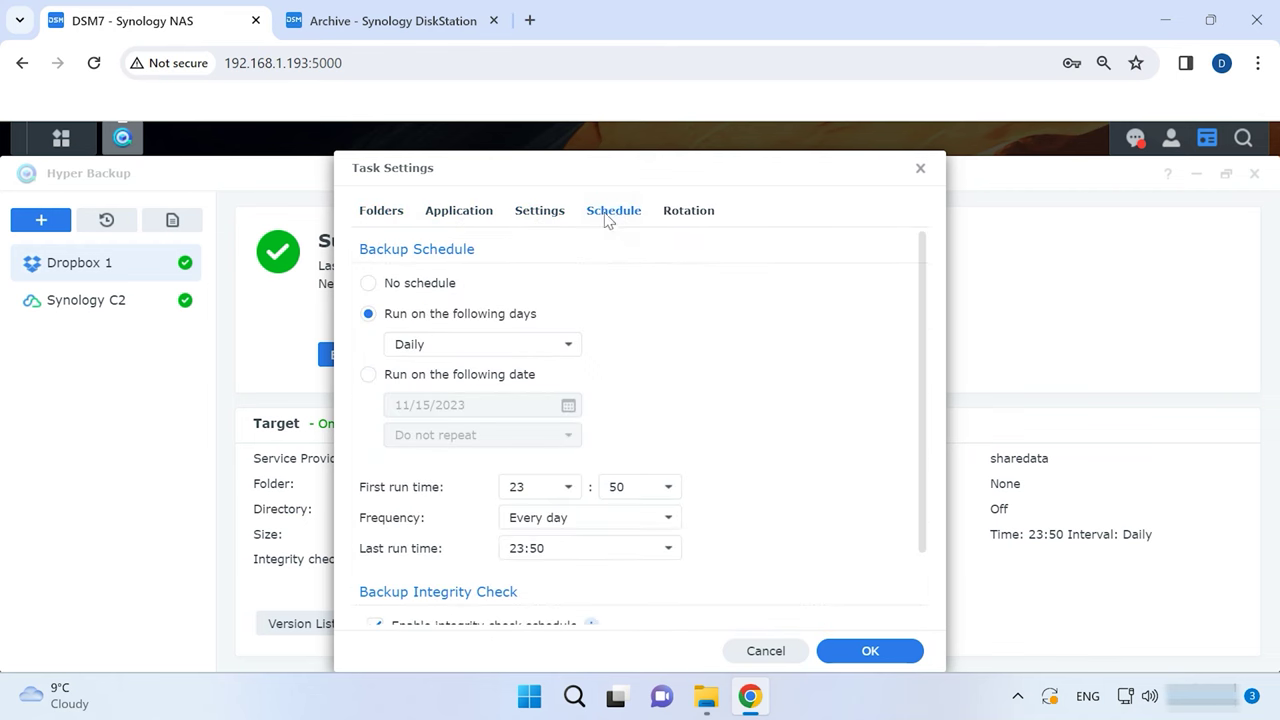
Revisit the folder, application and general settings, check rotation options, then select HiDrive as destination.
{"action": "scroll", "coordinate": [420, 305], "scroll_direction": "down", "scroll_amount": 1}
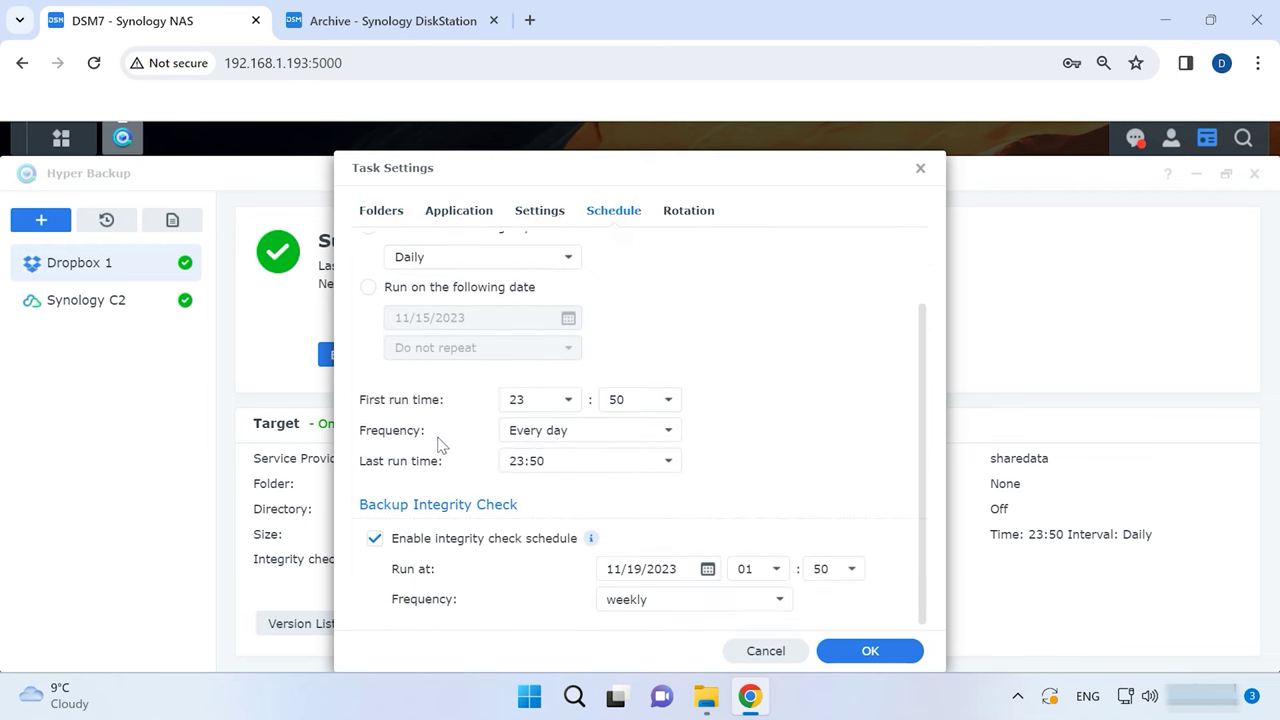
{"action": "left_click", "coordinate": [371, 211]}
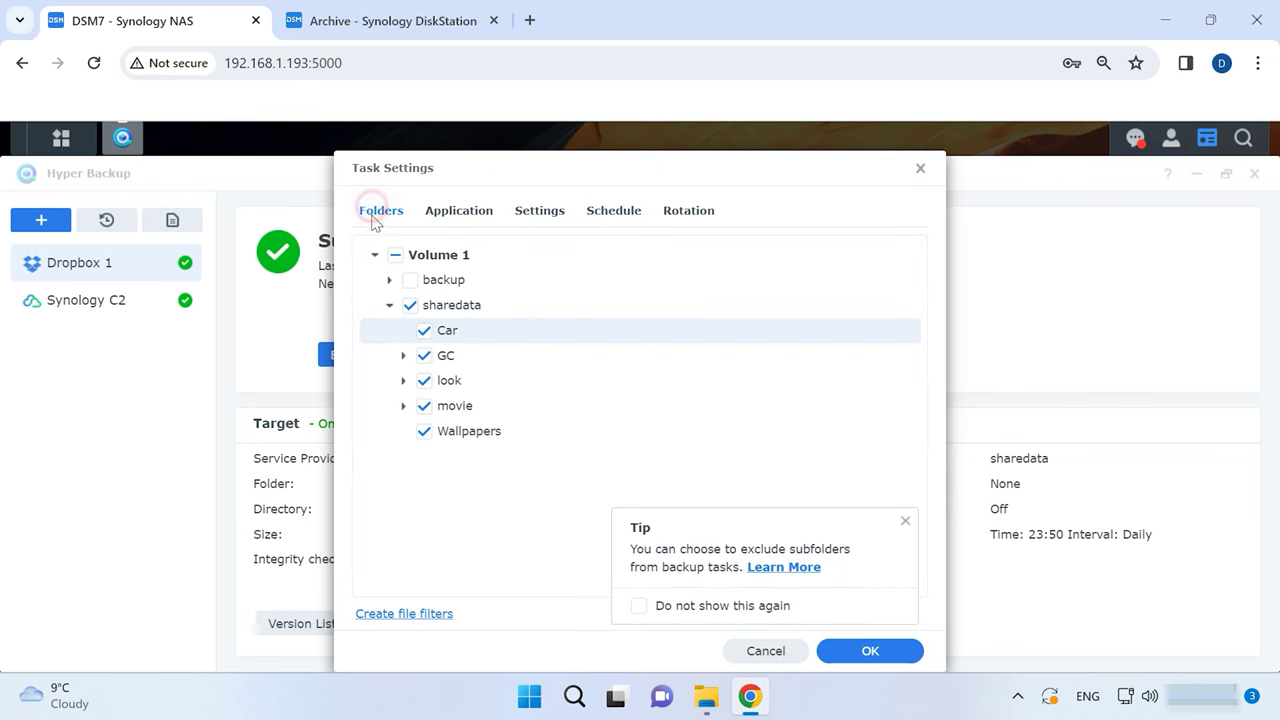
{"action": "left_click", "coordinate": [390, 306]}
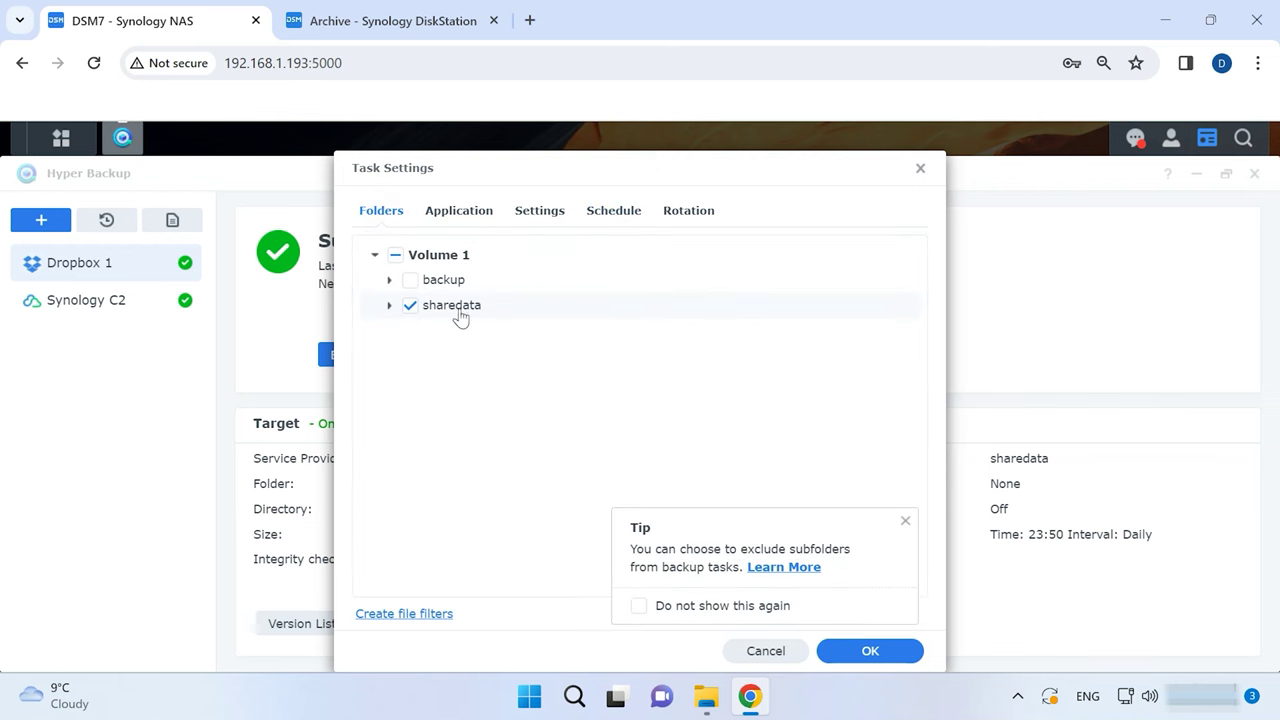
{"action": "left_click", "coordinate": [474, 212]}
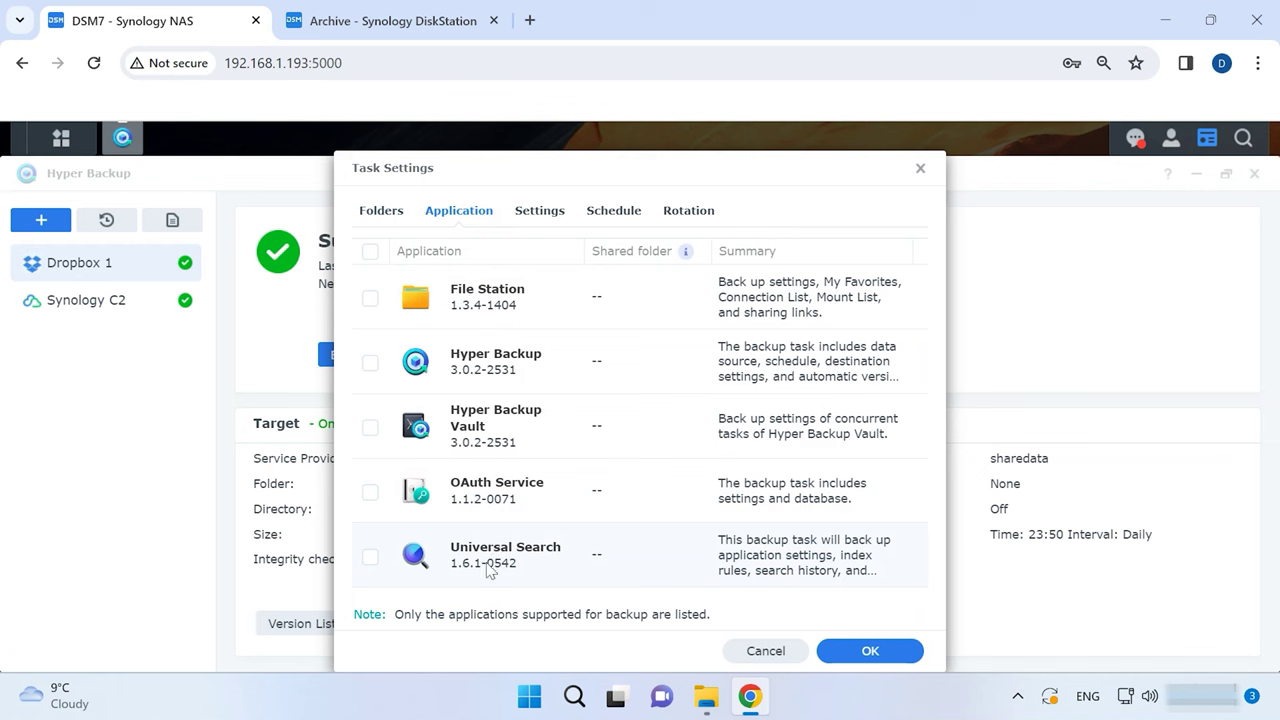
{"action": "left_click", "coordinate": [535, 212]}
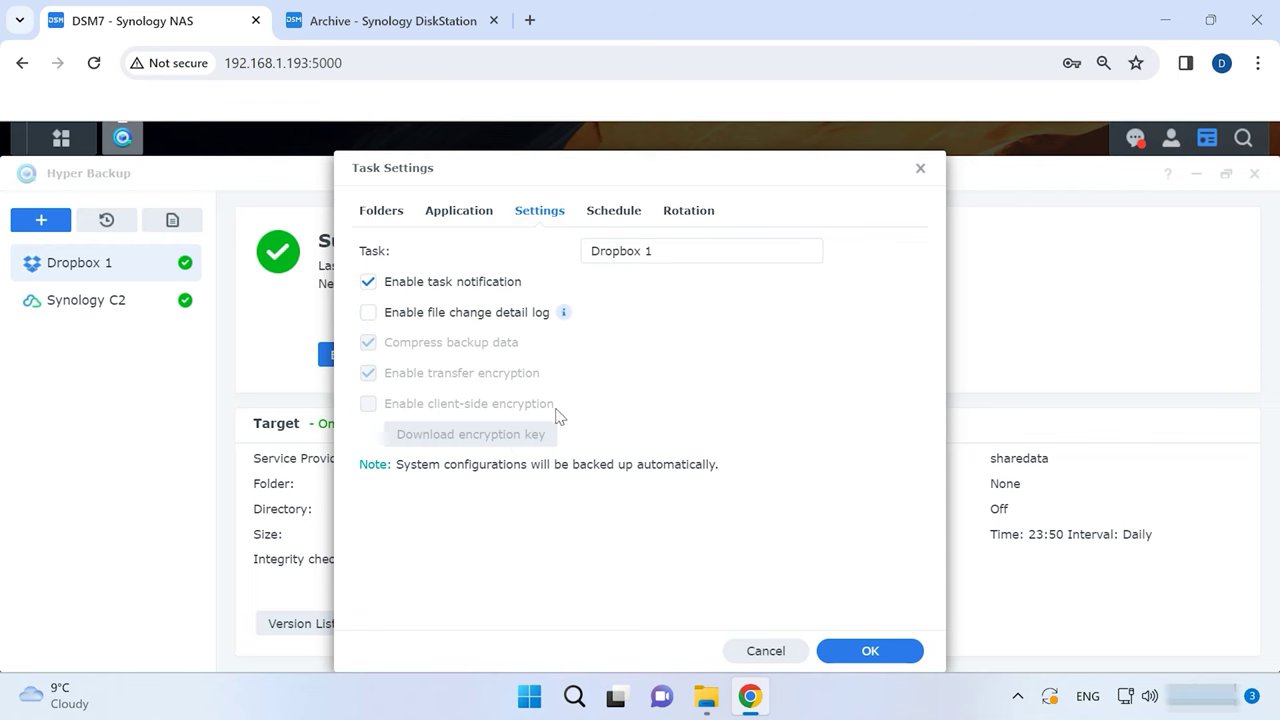
{"action": "left_click", "coordinate": [689, 211]}
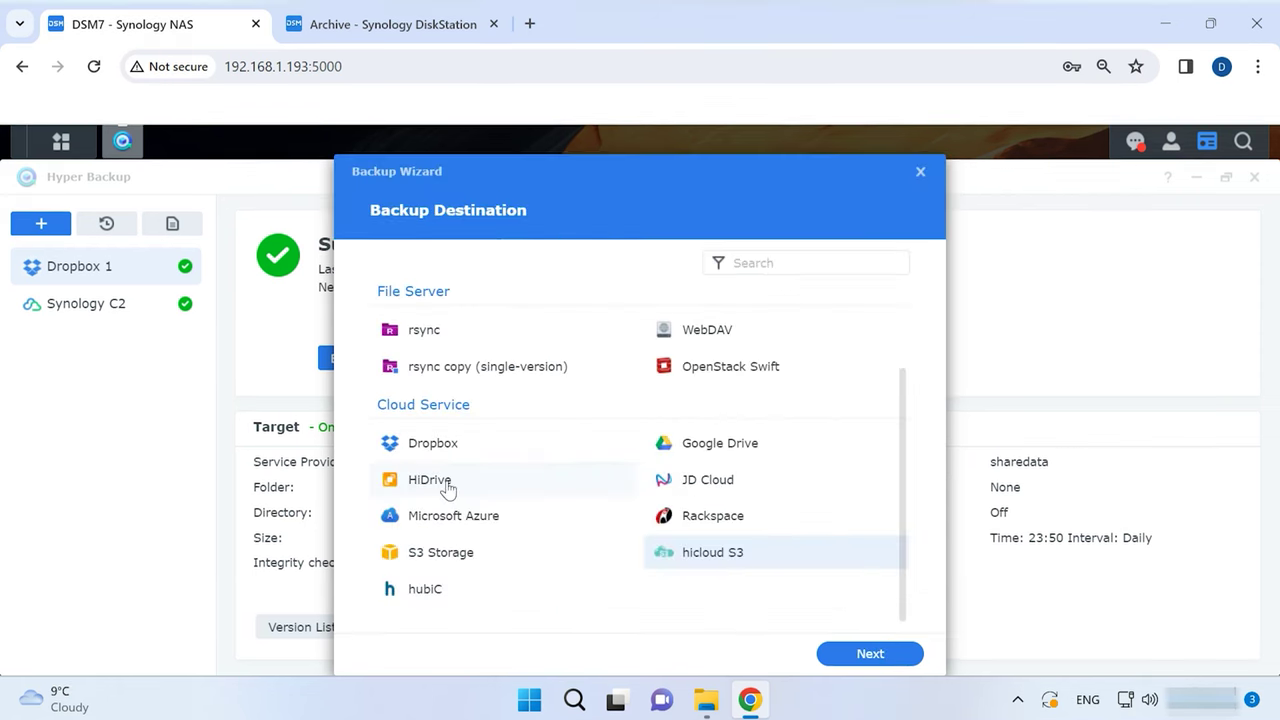
{"action": "left_click", "coordinate": [445, 487]}
Preview HiDrive settings, then JD Cloud settings, keeping the North China-Beijing region.
{"action": "left_click", "coordinate": [888, 651]}
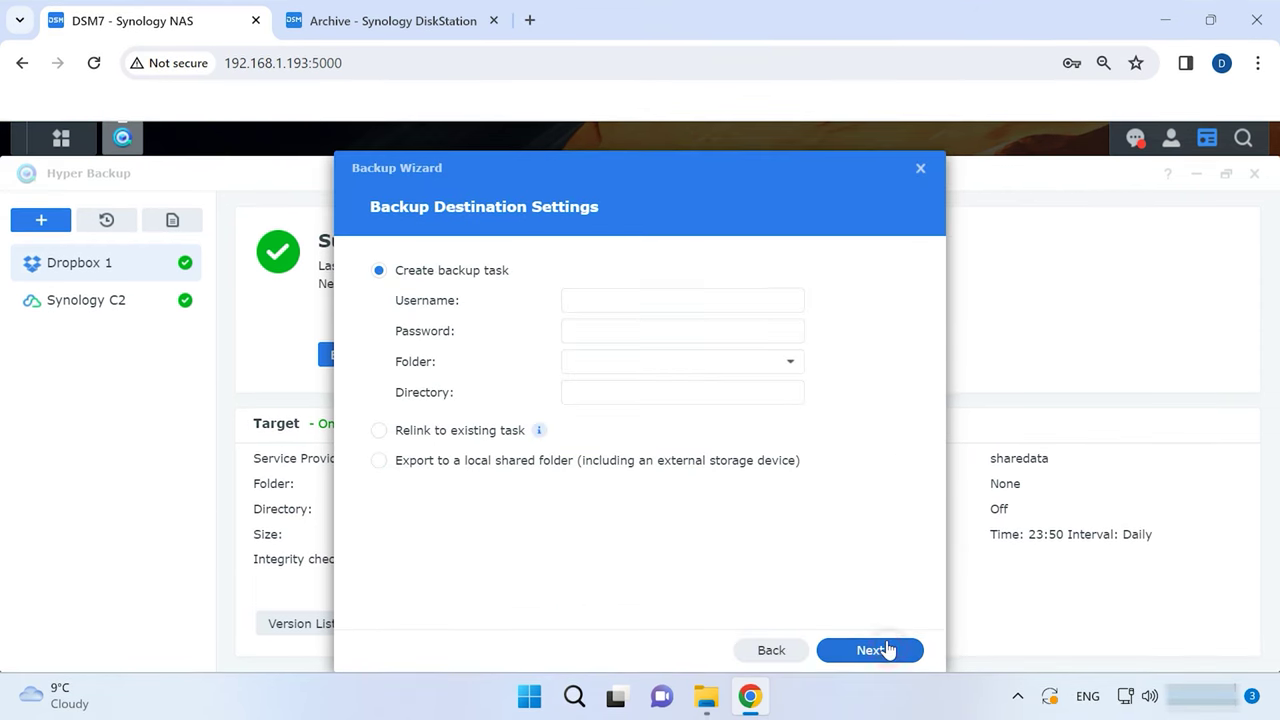
{"action": "left_click", "coordinate": [771, 651]}
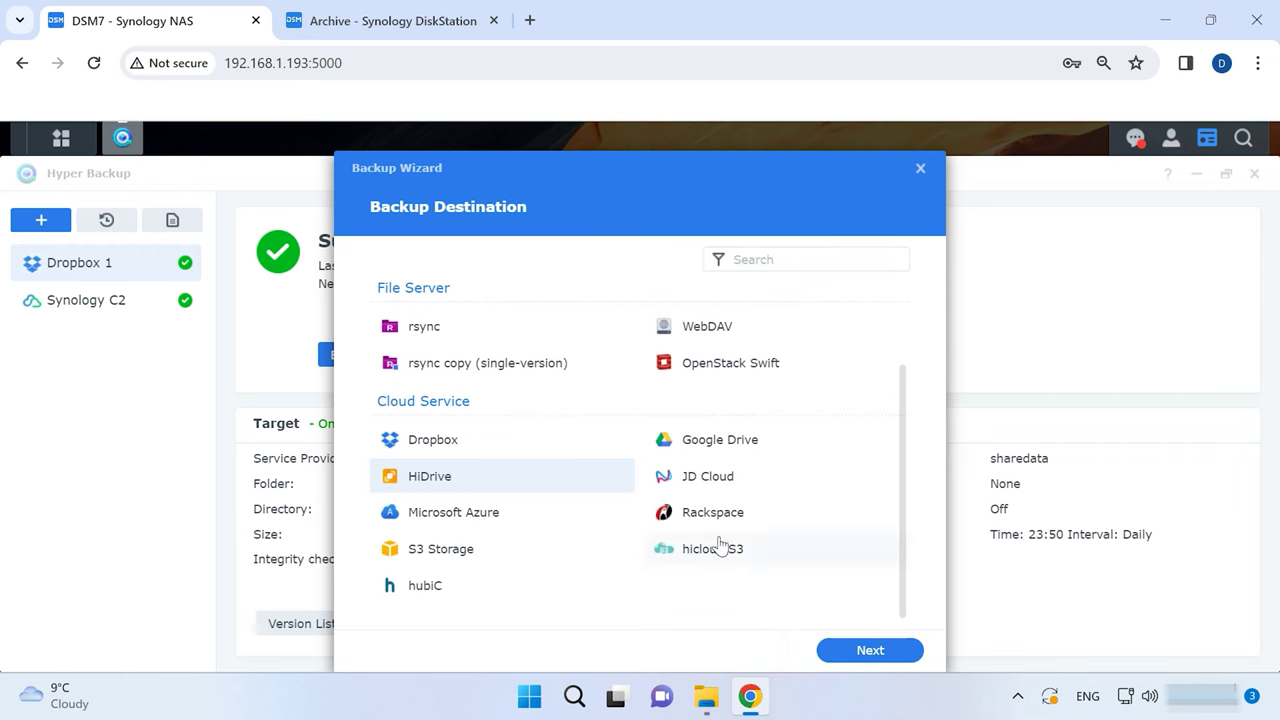
{"action": "left_click", "coordinate": [706, 482]}
{"action": "left_click", "coordinate": [858, 655]}
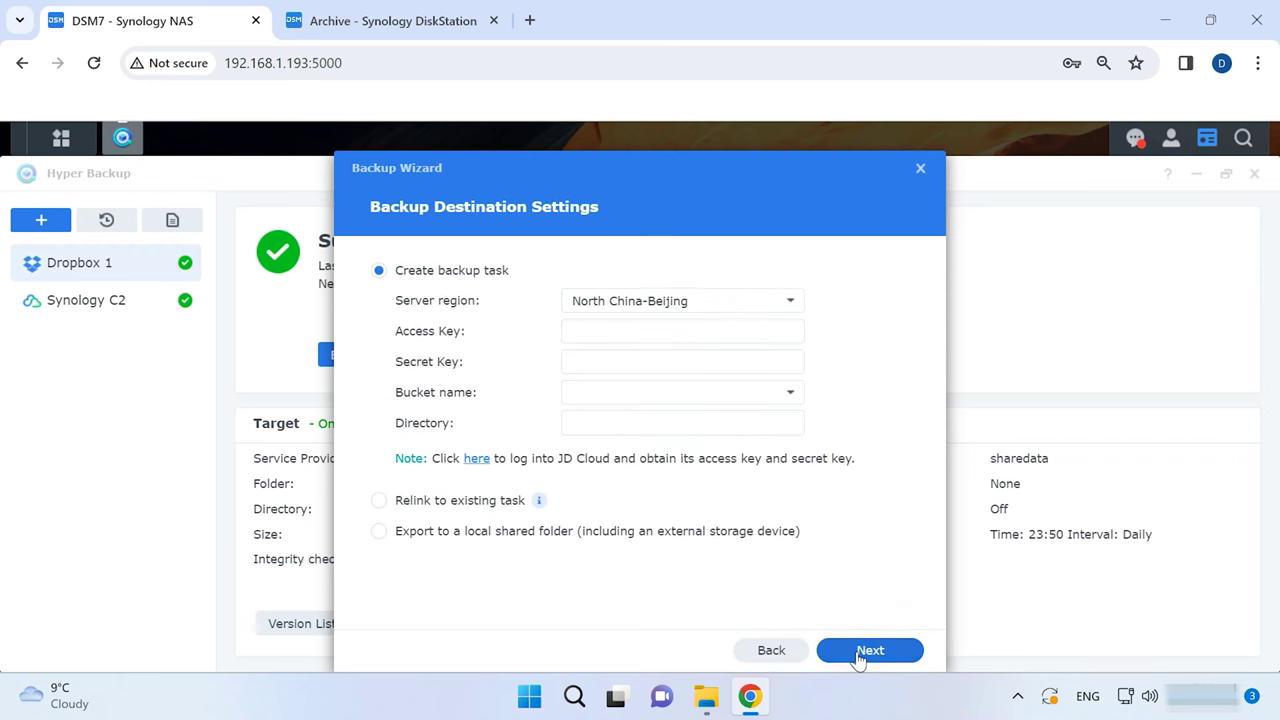
{"action": "left_click", "coordinate": [766, 303]}
{"action": "left_click", "coordinate": [766, 302]}
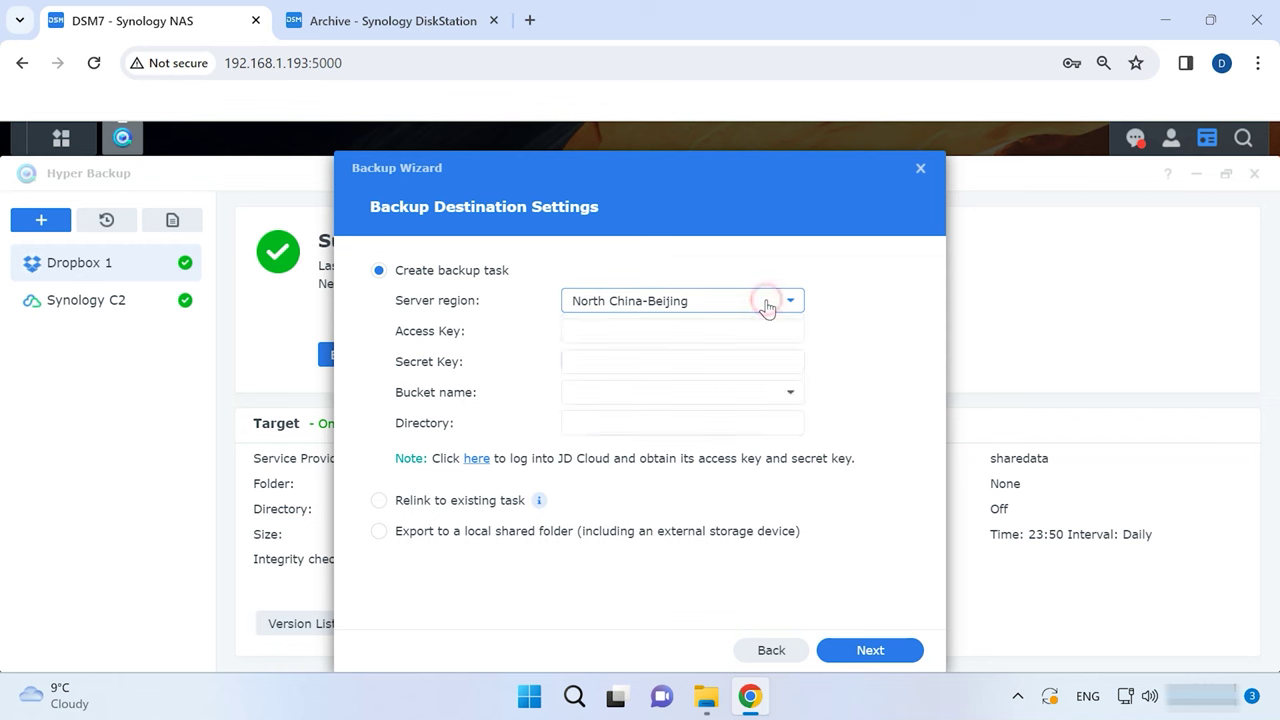
Preview Microsoft Azure destination settings, then go back and select Rackspace.
{"action": "left_click", "coordinate": [771, 651]}
{"action": "left_click", "coordinate": [492, 522]}
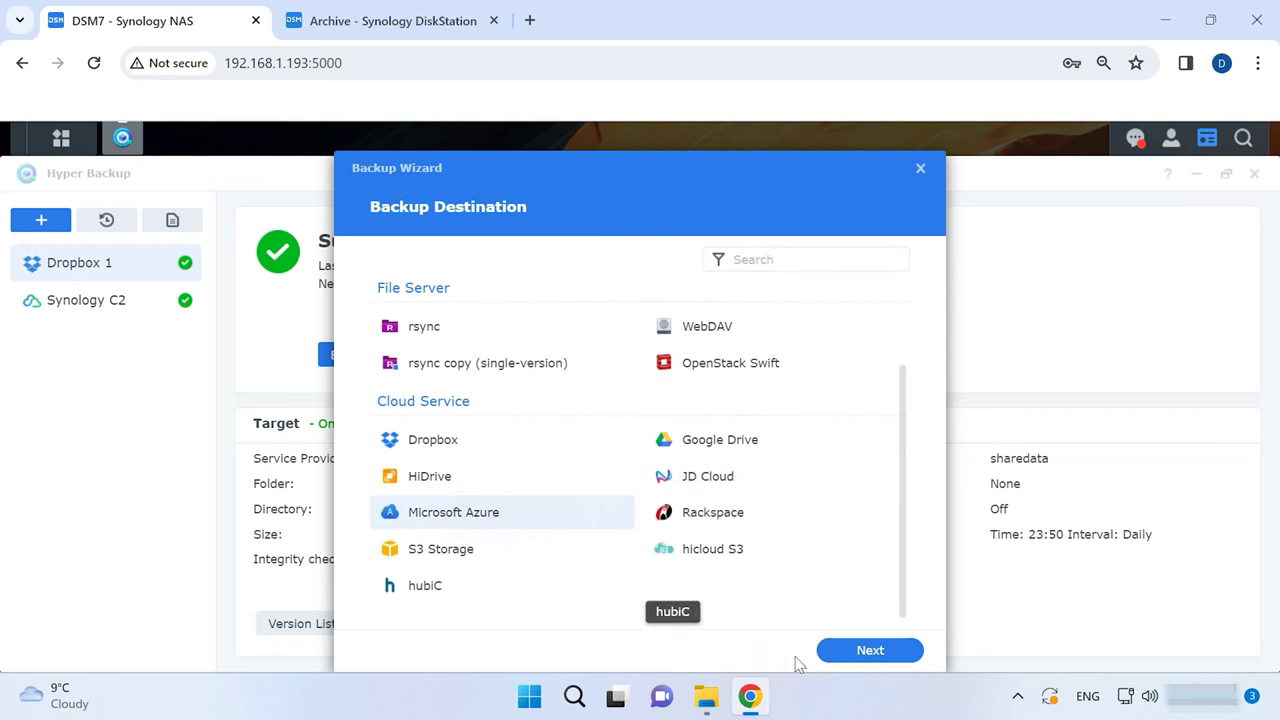
{"action": "left_click", "coordinate": [864, 652]}
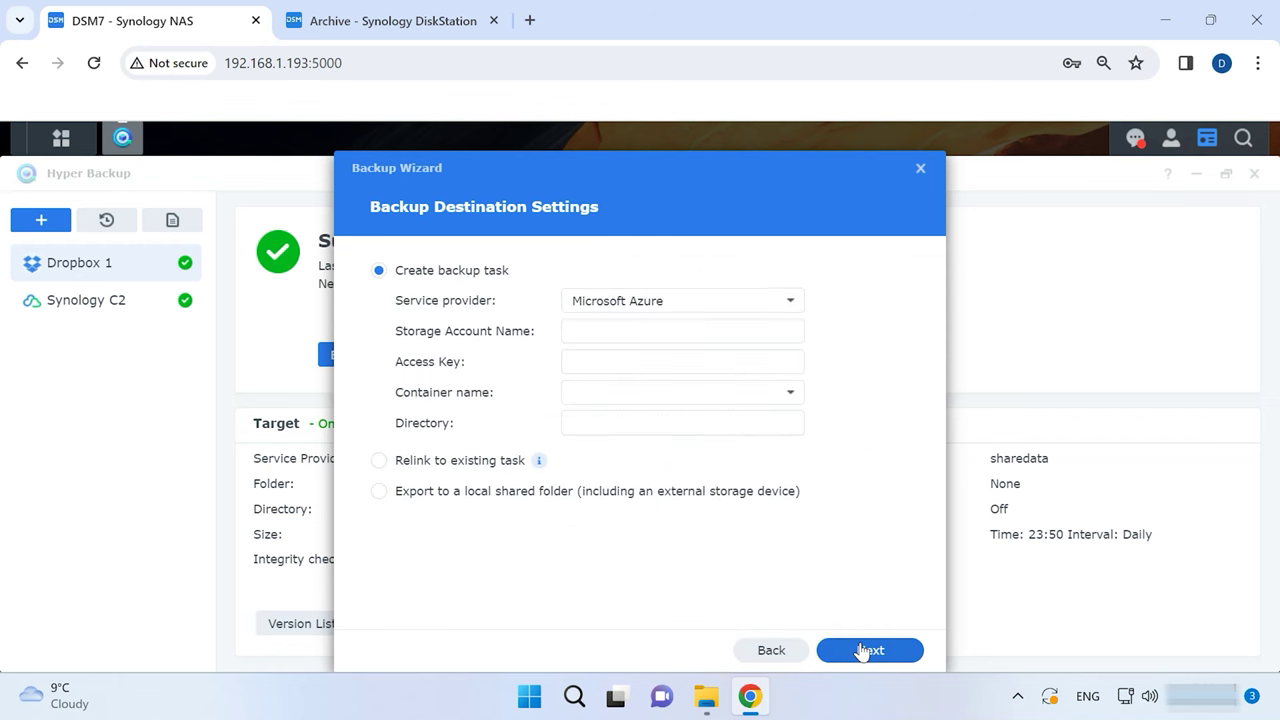
{"action": "left_click", "coordinate": [775, 651]}
{"action": "left_click", "coordinate": [713, 514]}
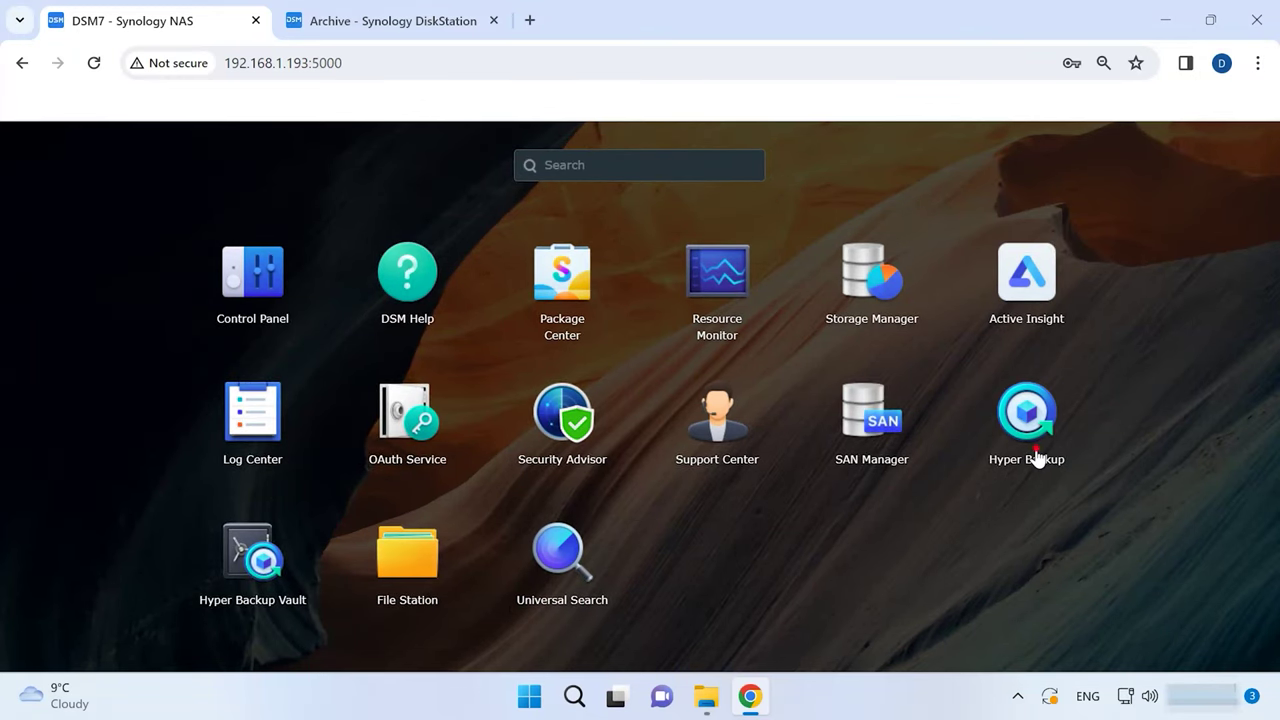
Launch Hyper Backup from the Main Menu to see the Dropbox 1, Local Storage 1 and Synology C2 tasks.
{"action": "left_click", "coordinate": [1027, 420]}
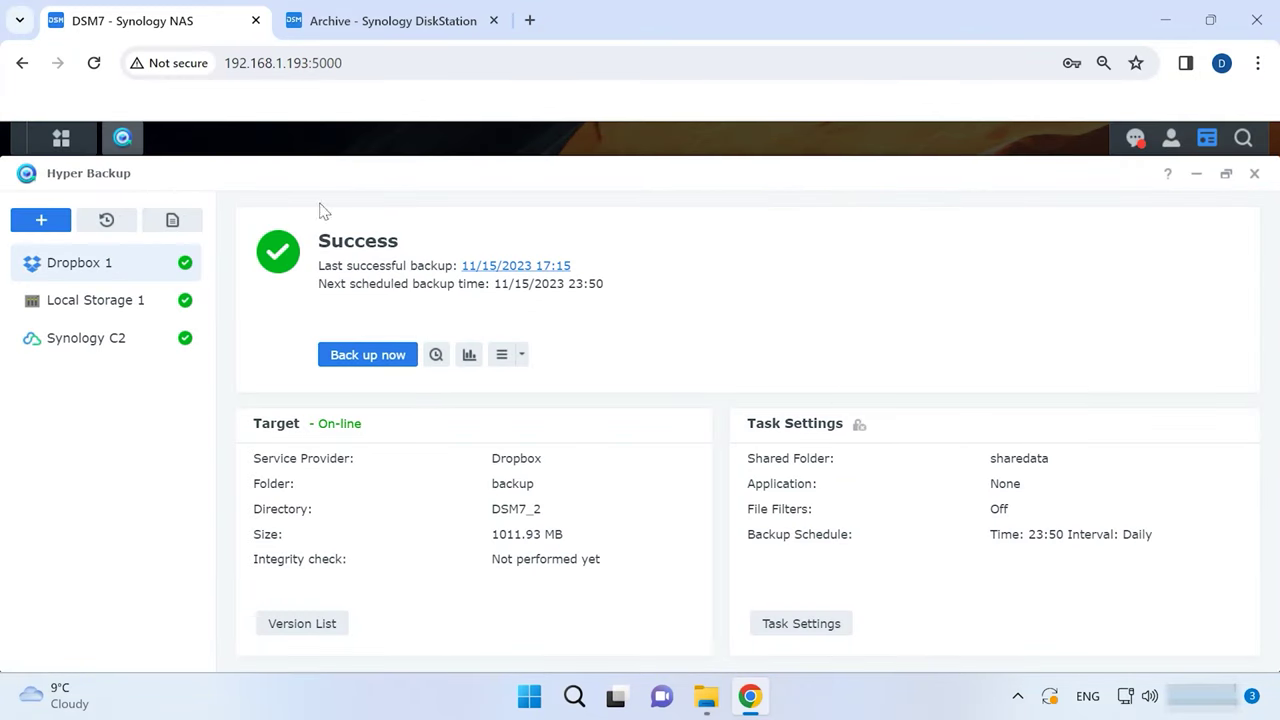
Run a data restore from Local Storage 1 without system configuration, selecting only the sharedata folder.
{"action": "left_click", "coordinate": [107, 222]}
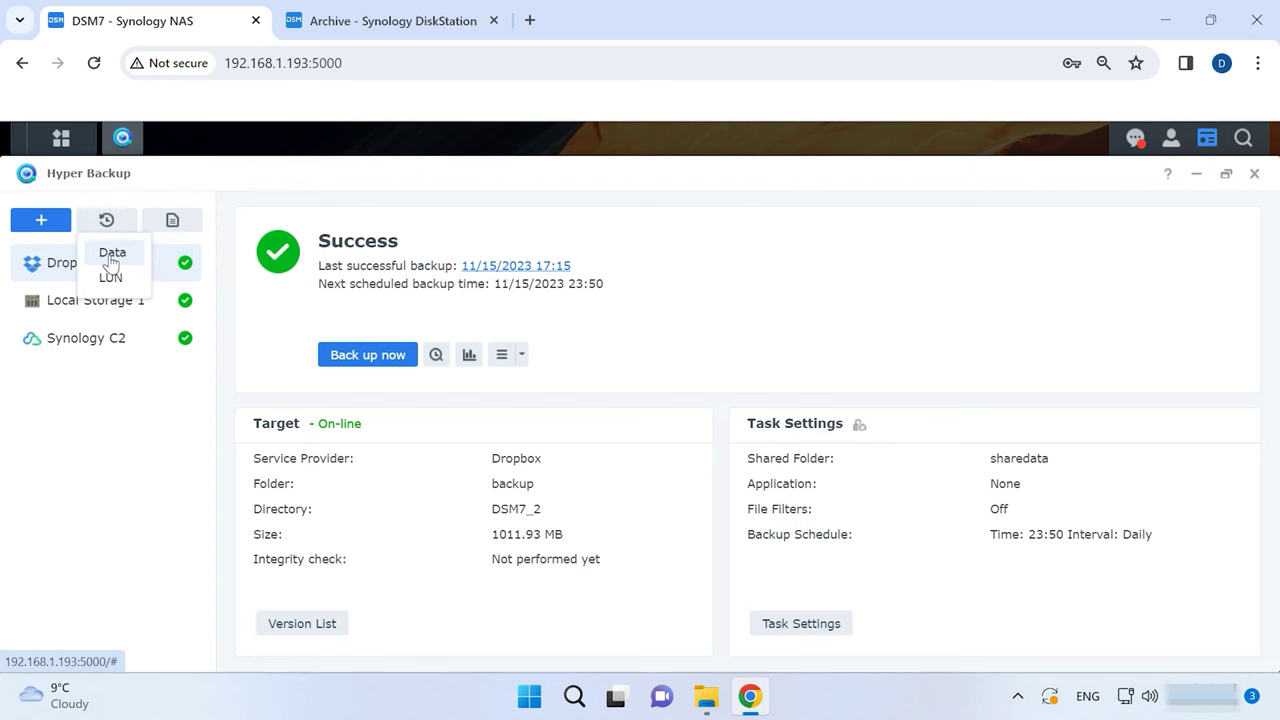
{"action": "left_click", "coordinate": [110, 254]}
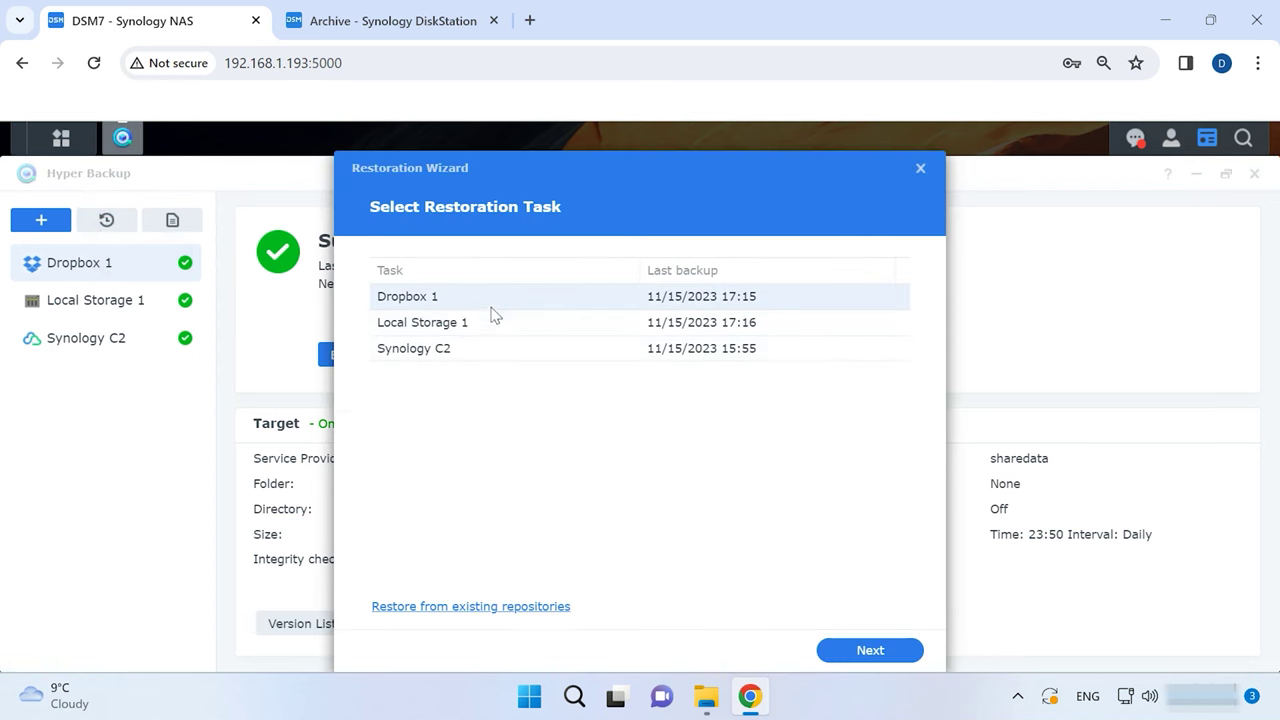
{"action": "left_click", "coordinate": [499, 331]}
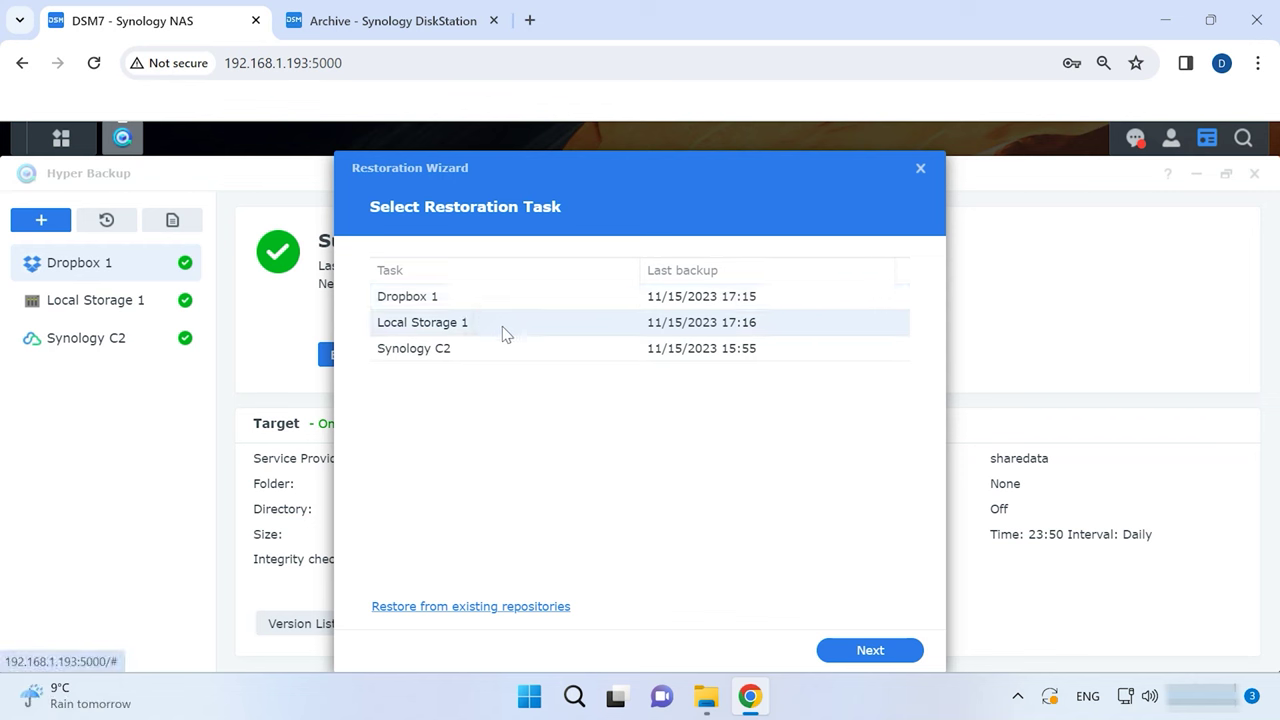
{"action": "left_click", "coordinate": [885, 655]}
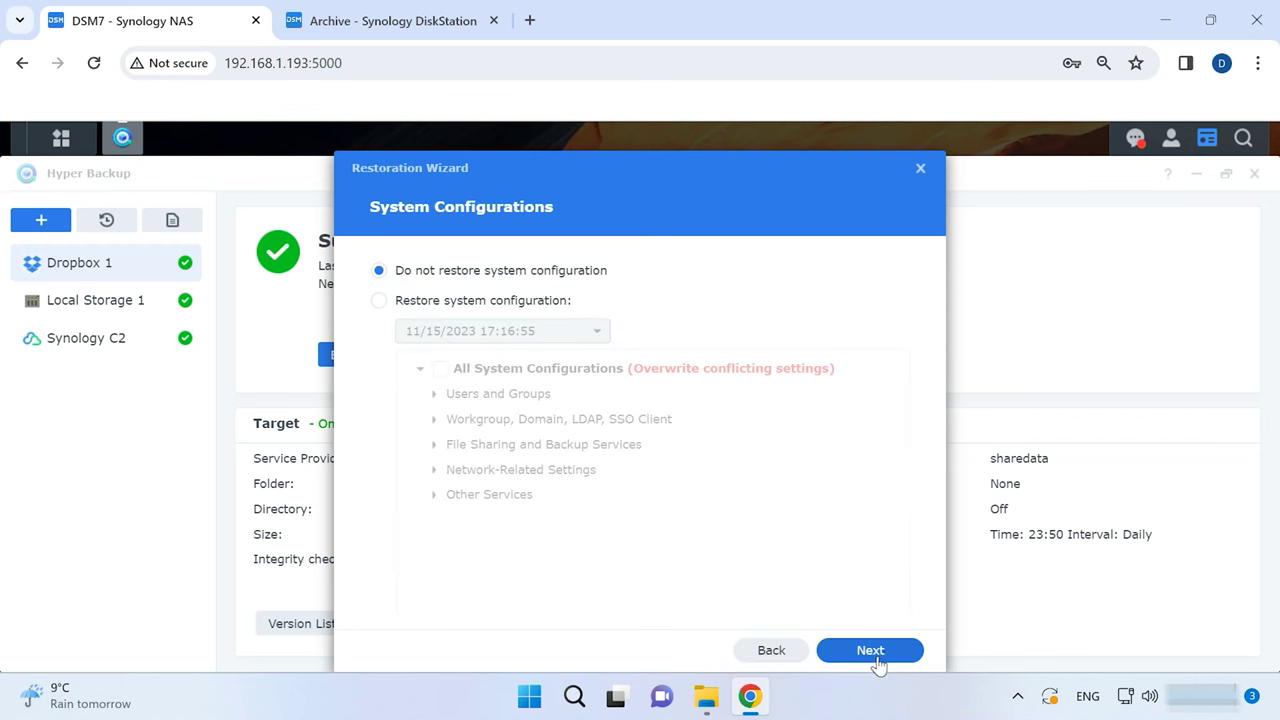
{"action": "left_click", "coordinate": [879, 662]}
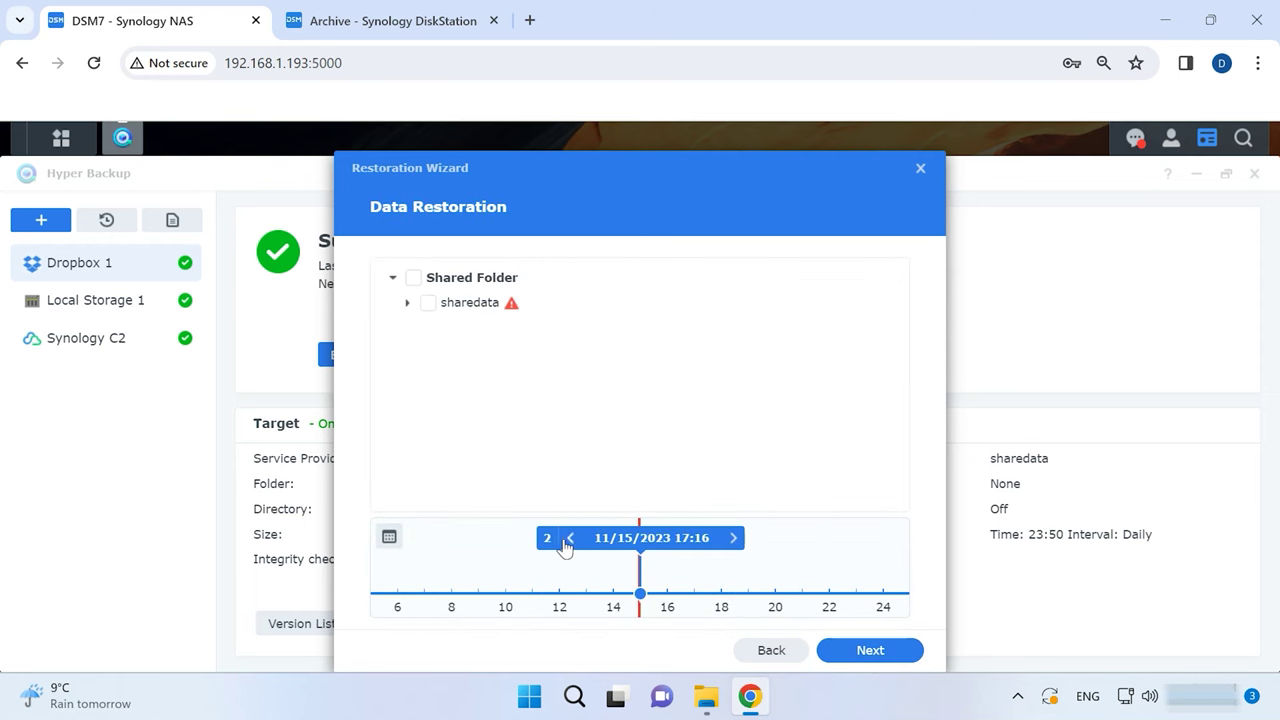
{"action": "left_click", "coordinate": [735, 540]}
{"action": "left_click", "coordinate": [431, 303]}
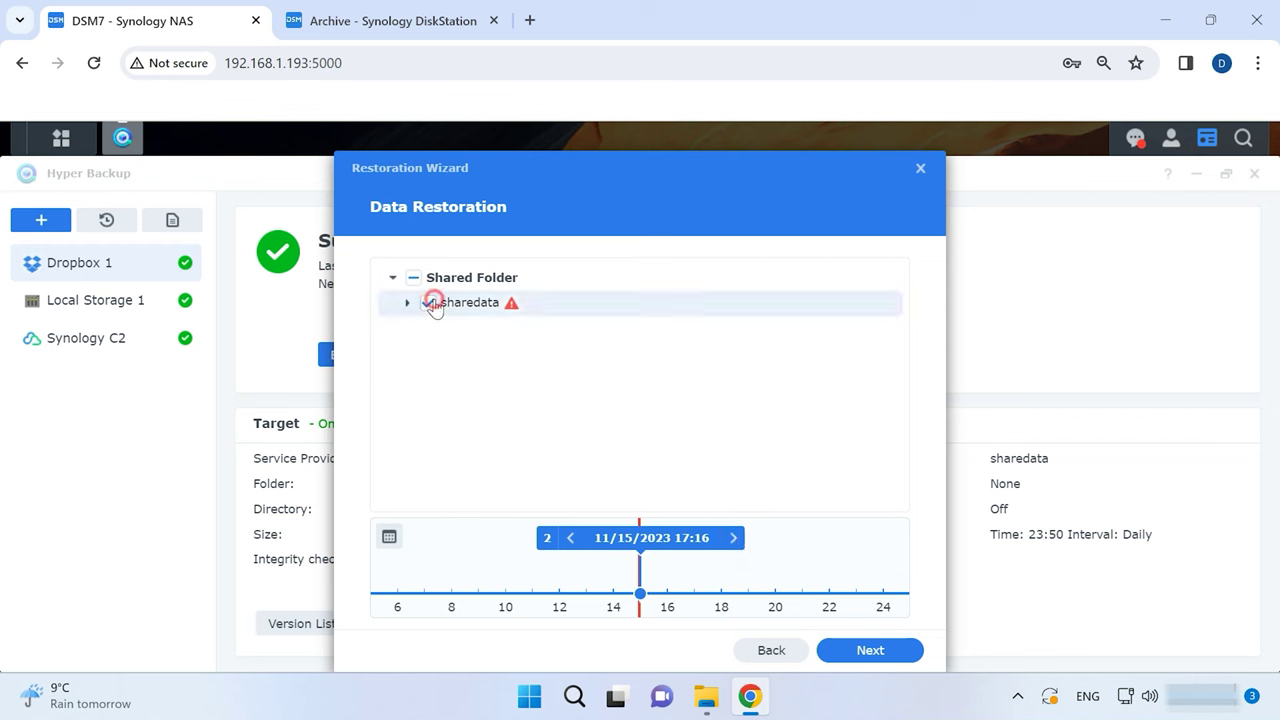
{"action": "left_click", "coordinate": [880, 654]}
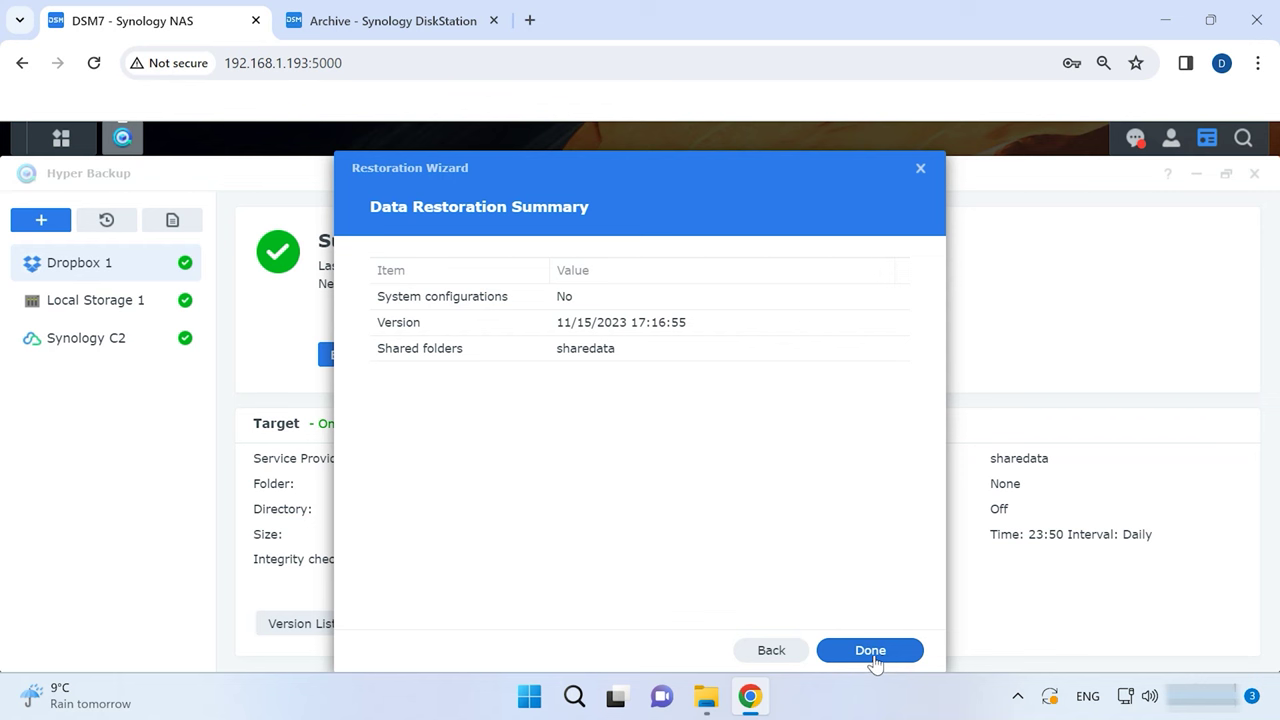
{"action": "left_click", "coordinate": [873, 660]}
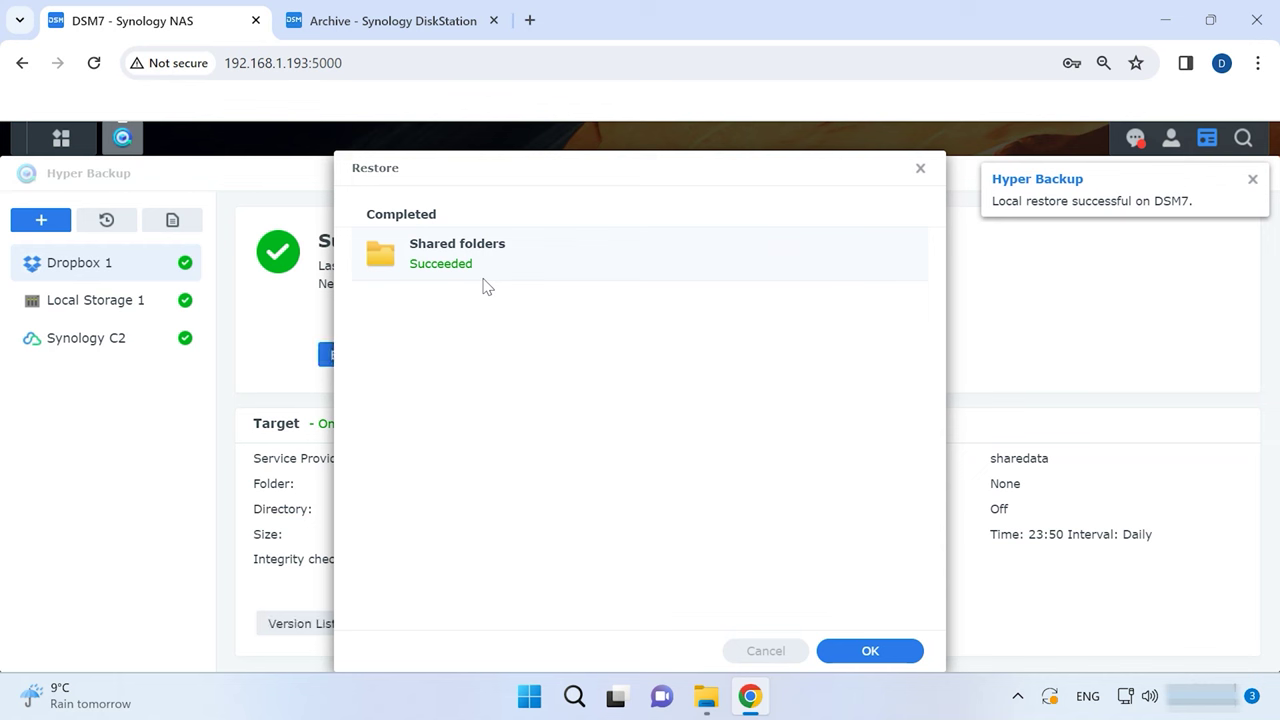
Dismiss the completed restore report with OK.
{"action": "left_click", "coordinate": [870, 652]}
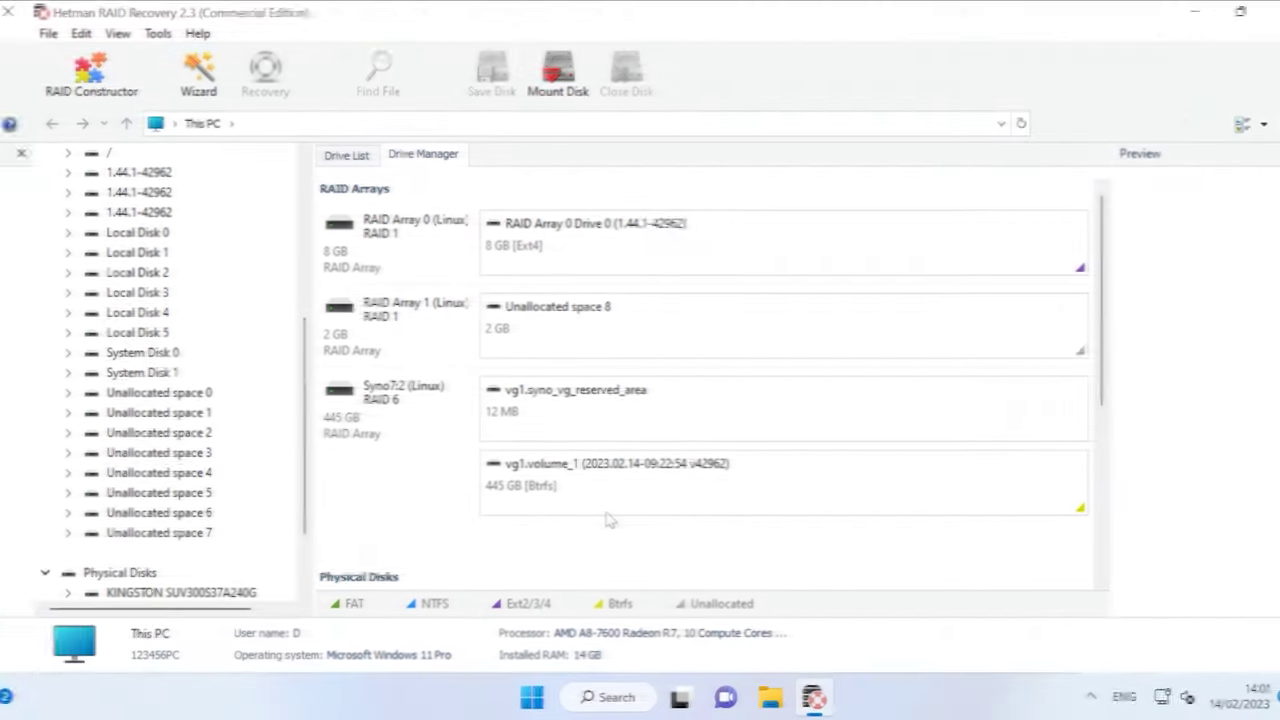
Select the Syno7:2 RAID 6 array and open its vg1.volume_1 partition.
{"action": "left_click", "coordinate": [401, 403]}
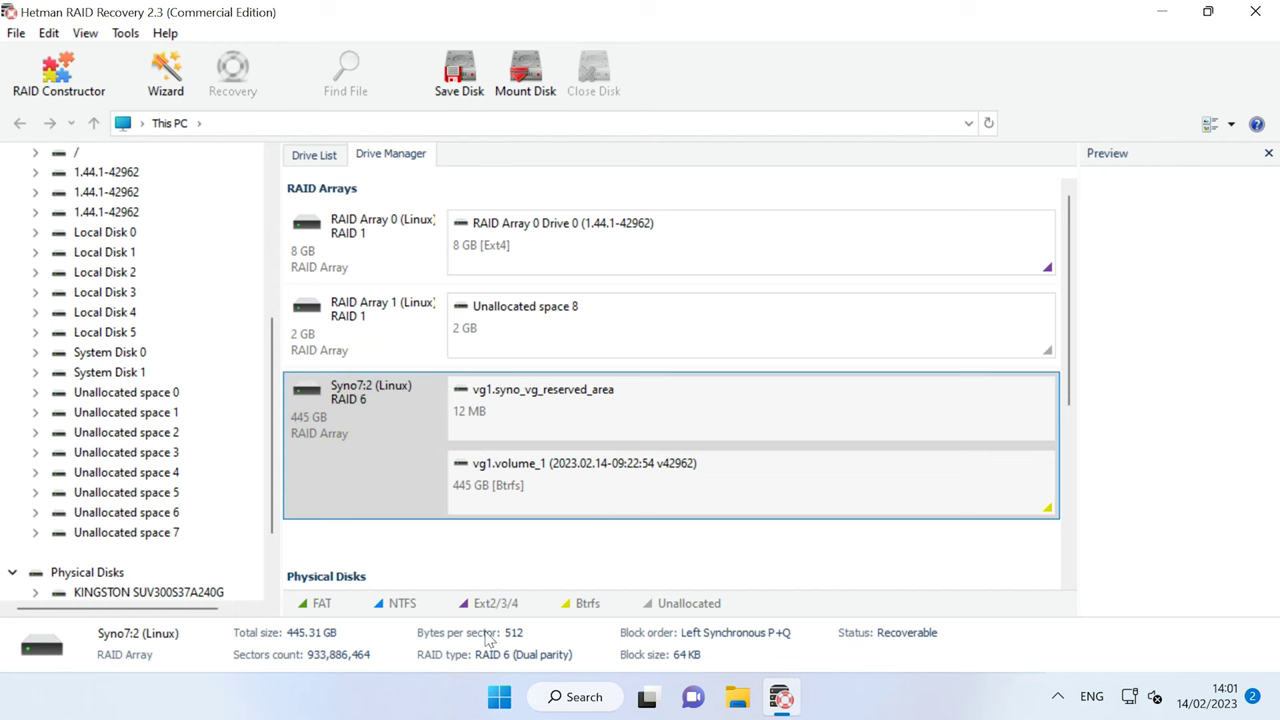
{"action": "left_click", "coordinate": [705, 491]}
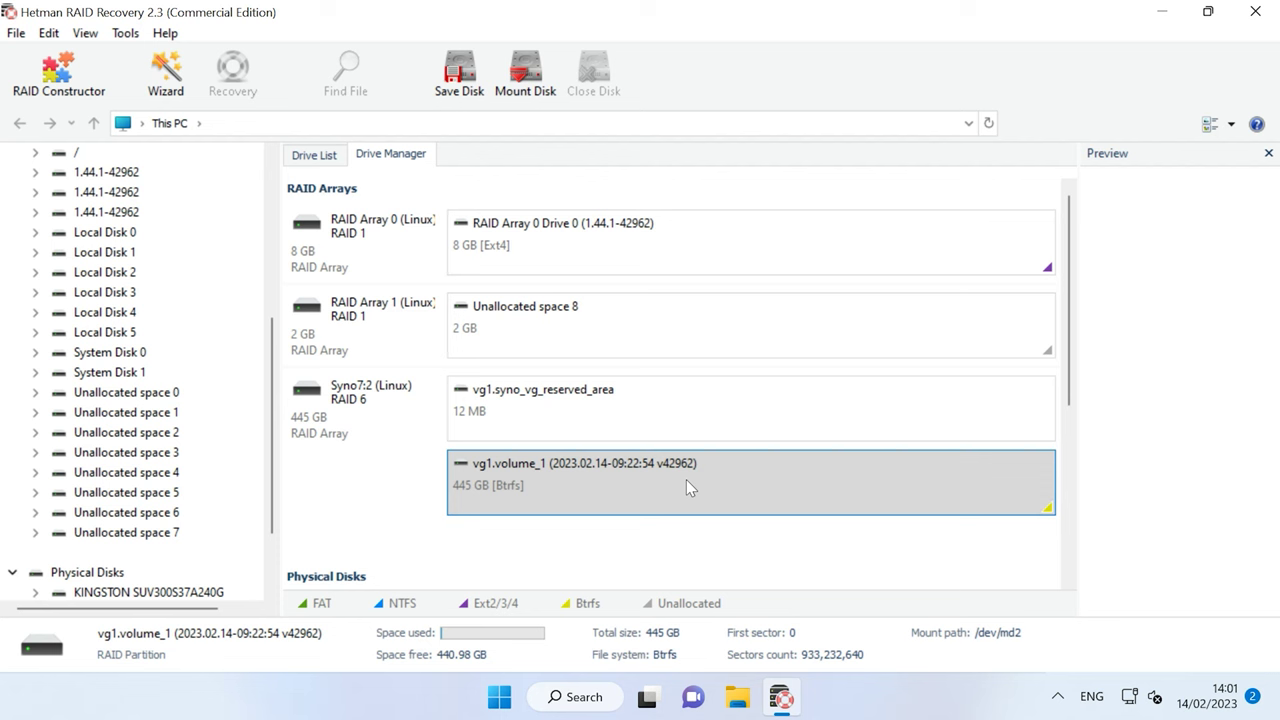
{"action": "double_click", "coordinate": [681, 481]}
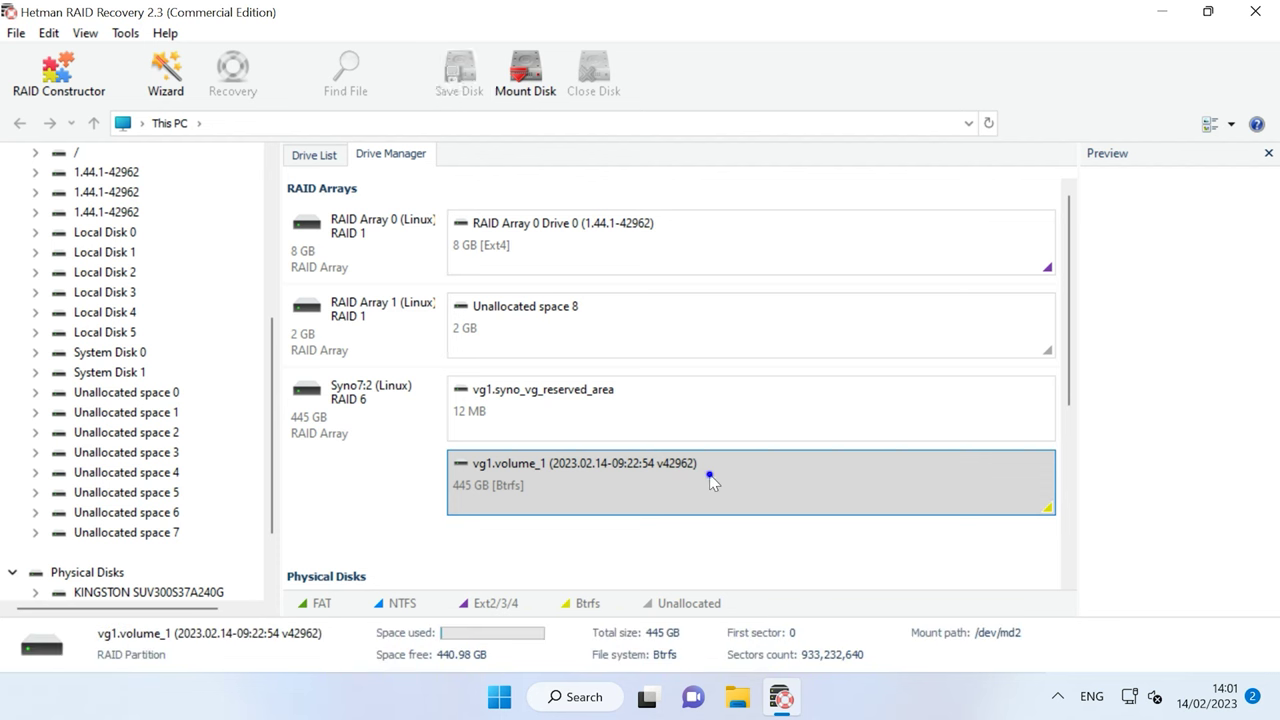
{"action": "right_click", "coordinate": [710, 483]}
Fast-scan vg1.volume_1 and view the 73 found folders and 2,508 files, including Sharedata.
{"action": "left_click", "coordinate": [768, 488]}
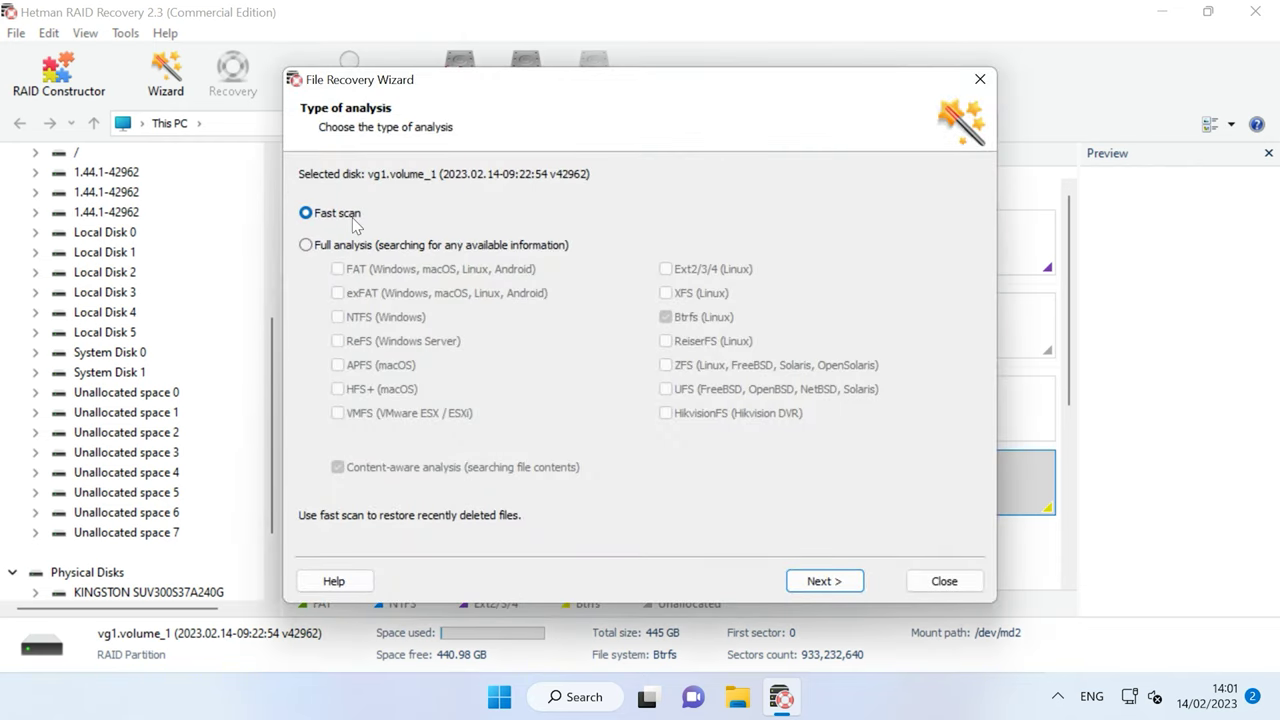
{"action": "left_click", "coordinate": [838, 581]}
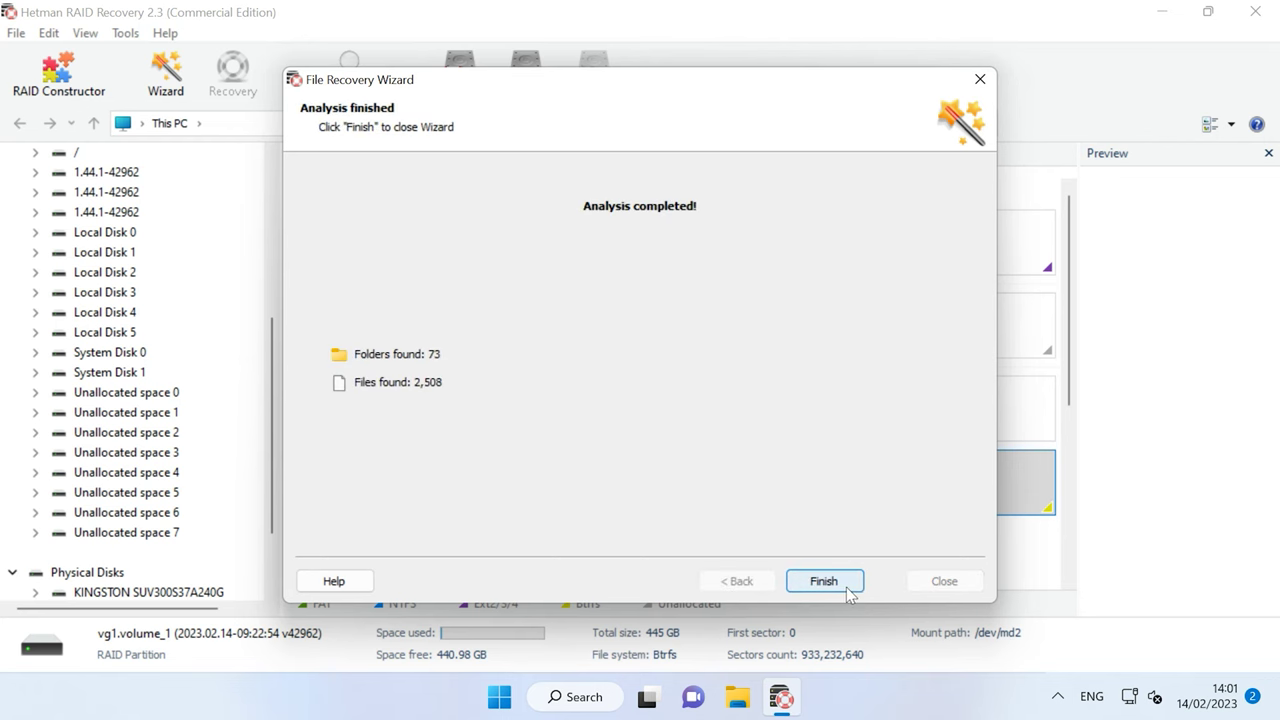
{"action": "left_click", "coordinate": [840, 585]}
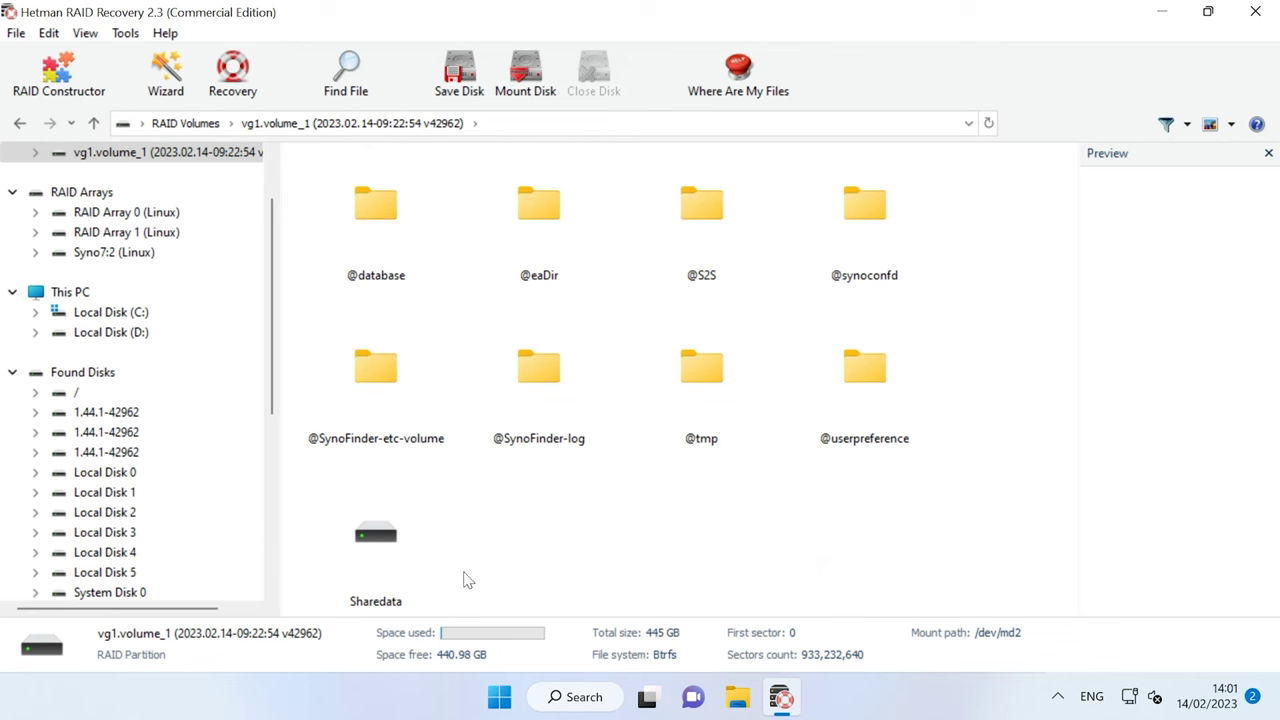
In Sharedata, select 027.jpg, 028.jpg, Headphones.docx and LTSC.docx for recovery.
{"action": "double_click", "coordinate": [402, 588]}
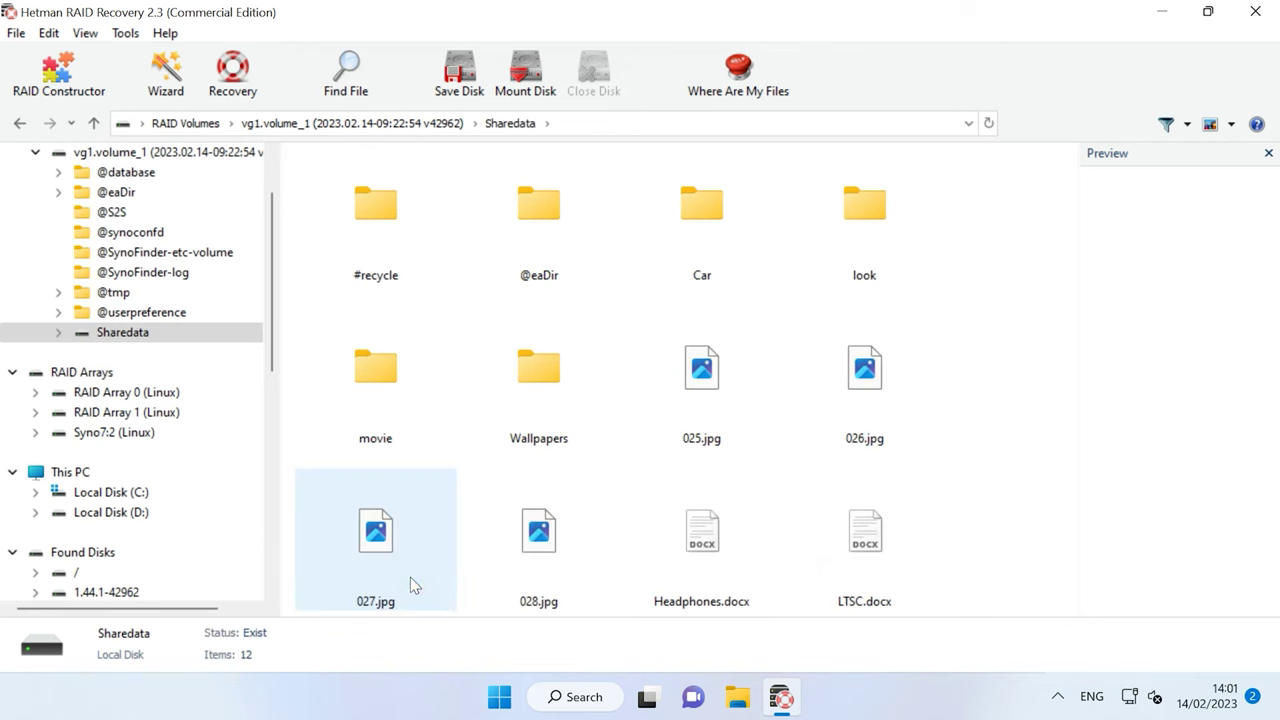
{"action": "left_click_drag", "start_coordinate": [1066, 475], "coordinate": [360, 586]}
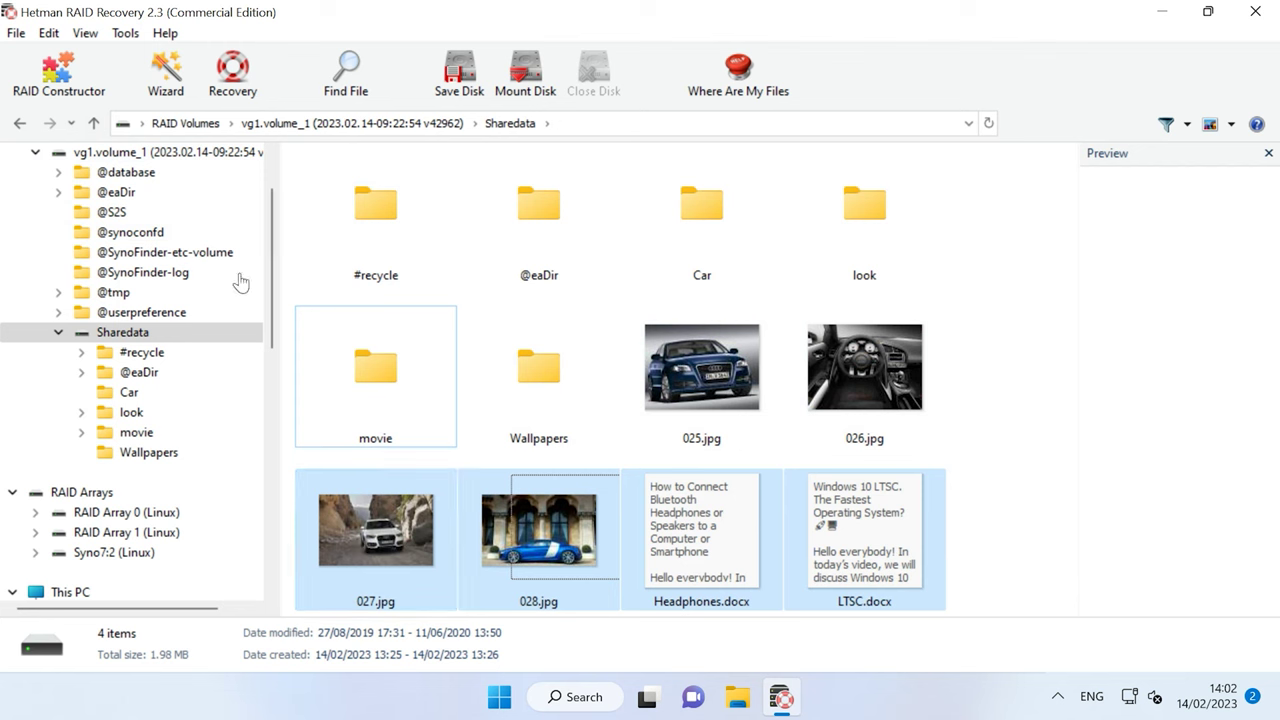
{"action": "left_click", "coordinate": [233, 72]}
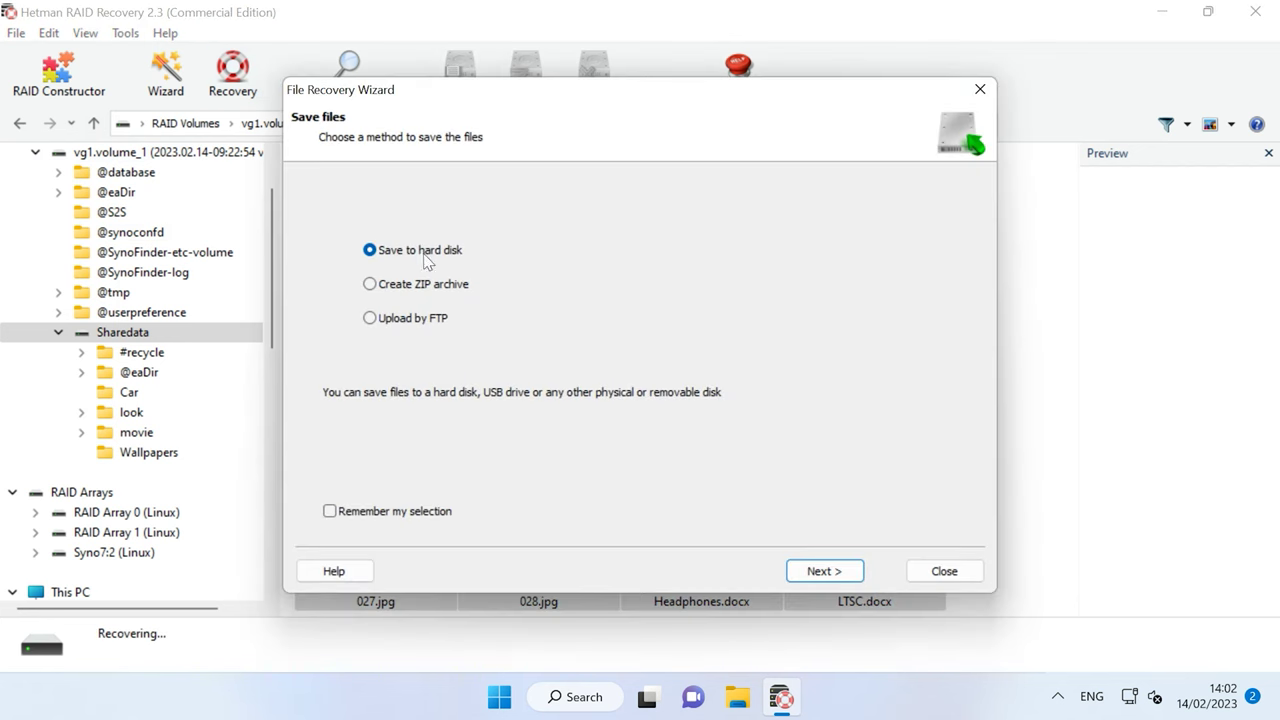
Save the four selected files (1.98 MB) to C:\01\ on the hard disk.
{"action": "left_click", "coordinate": [817, 574]}
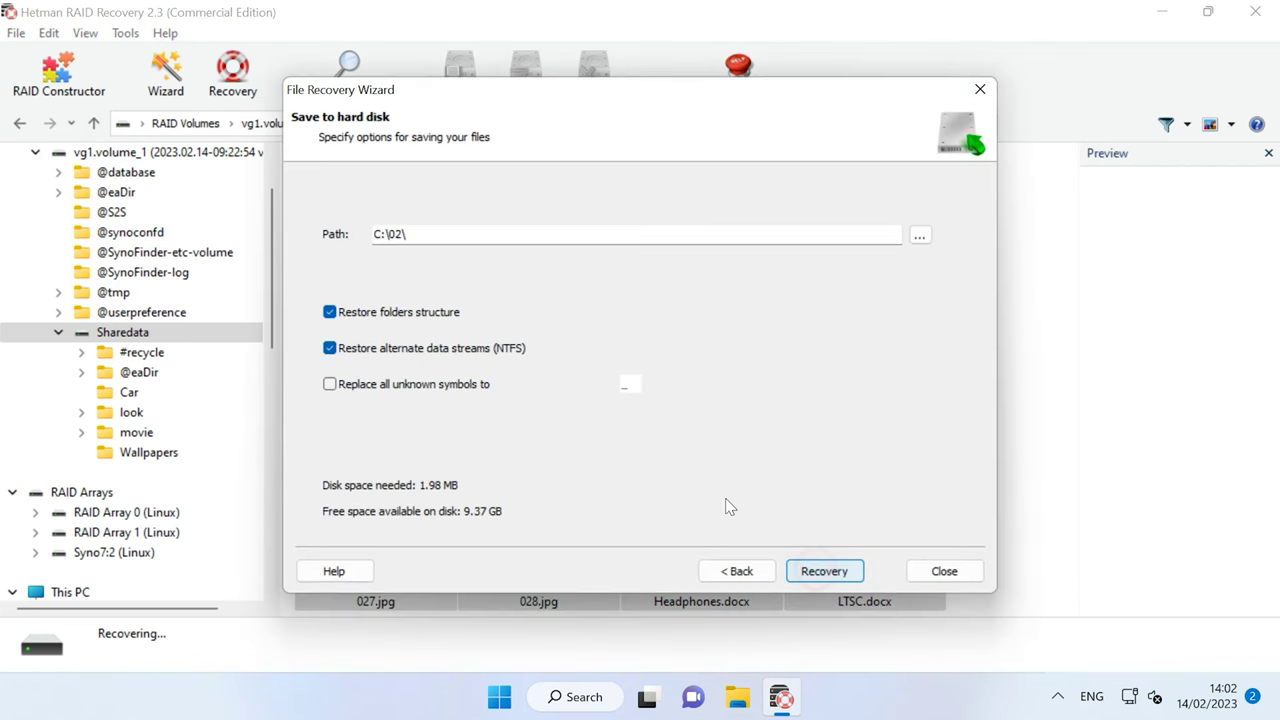
{"action": "double_click", "coordinate": [395, 234]}
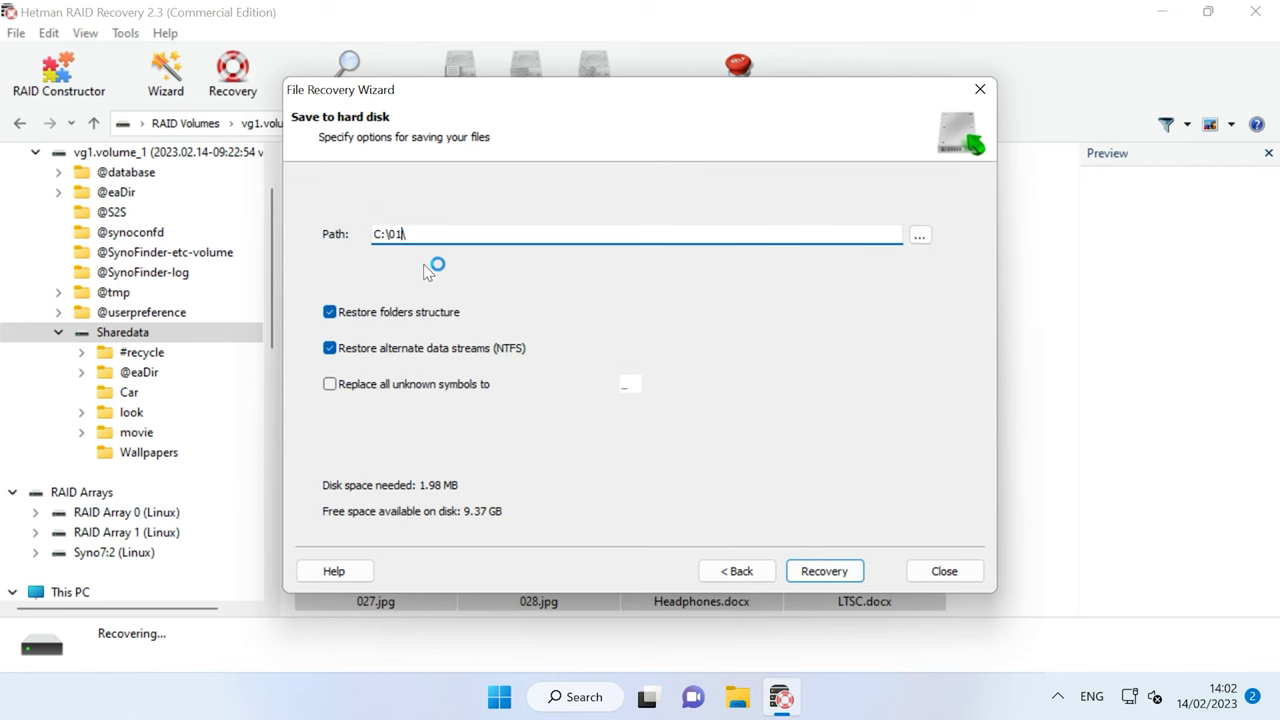
{"action": "left_click", "coordinate": [834, 579]}
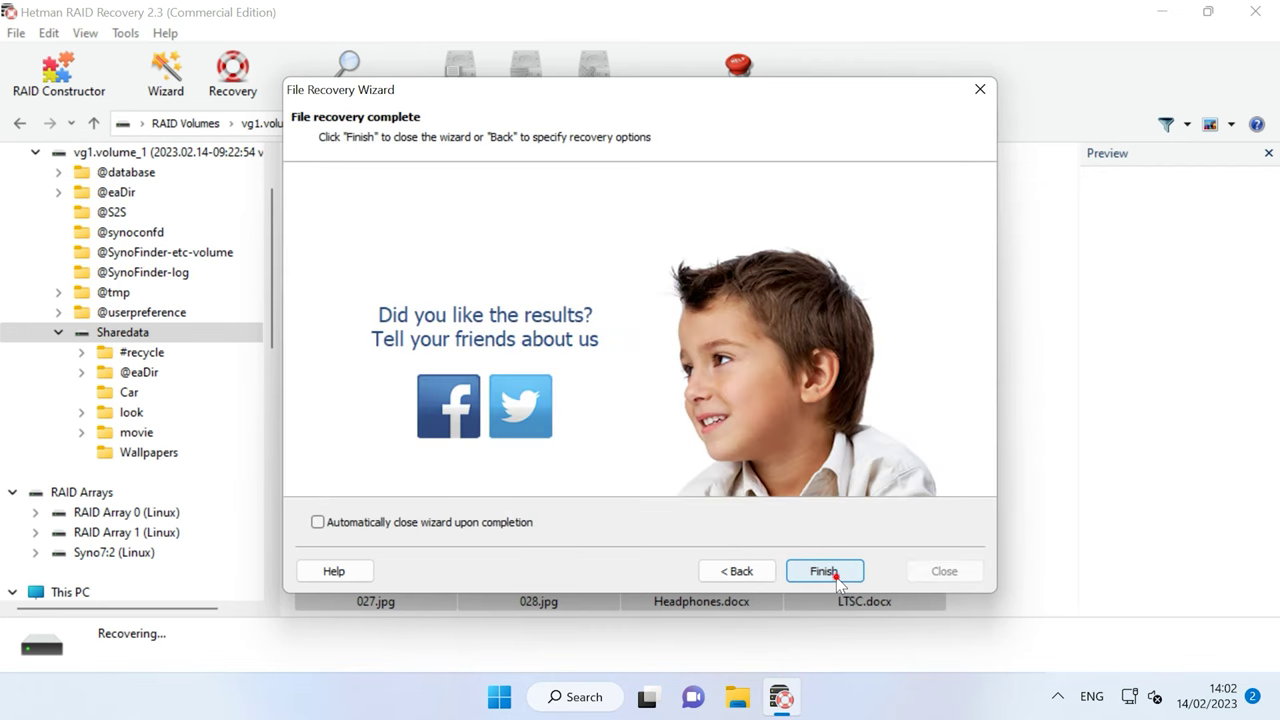
{"action": "left_click", "coordinate": [836, 577]}
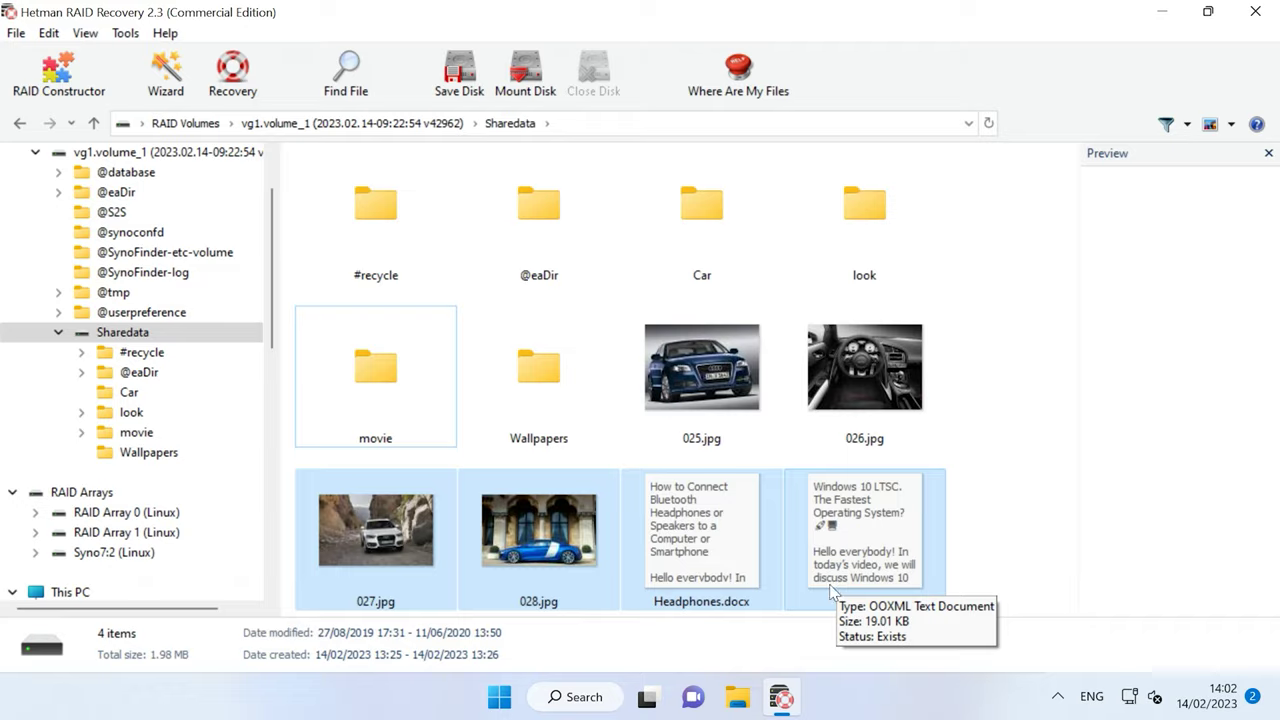